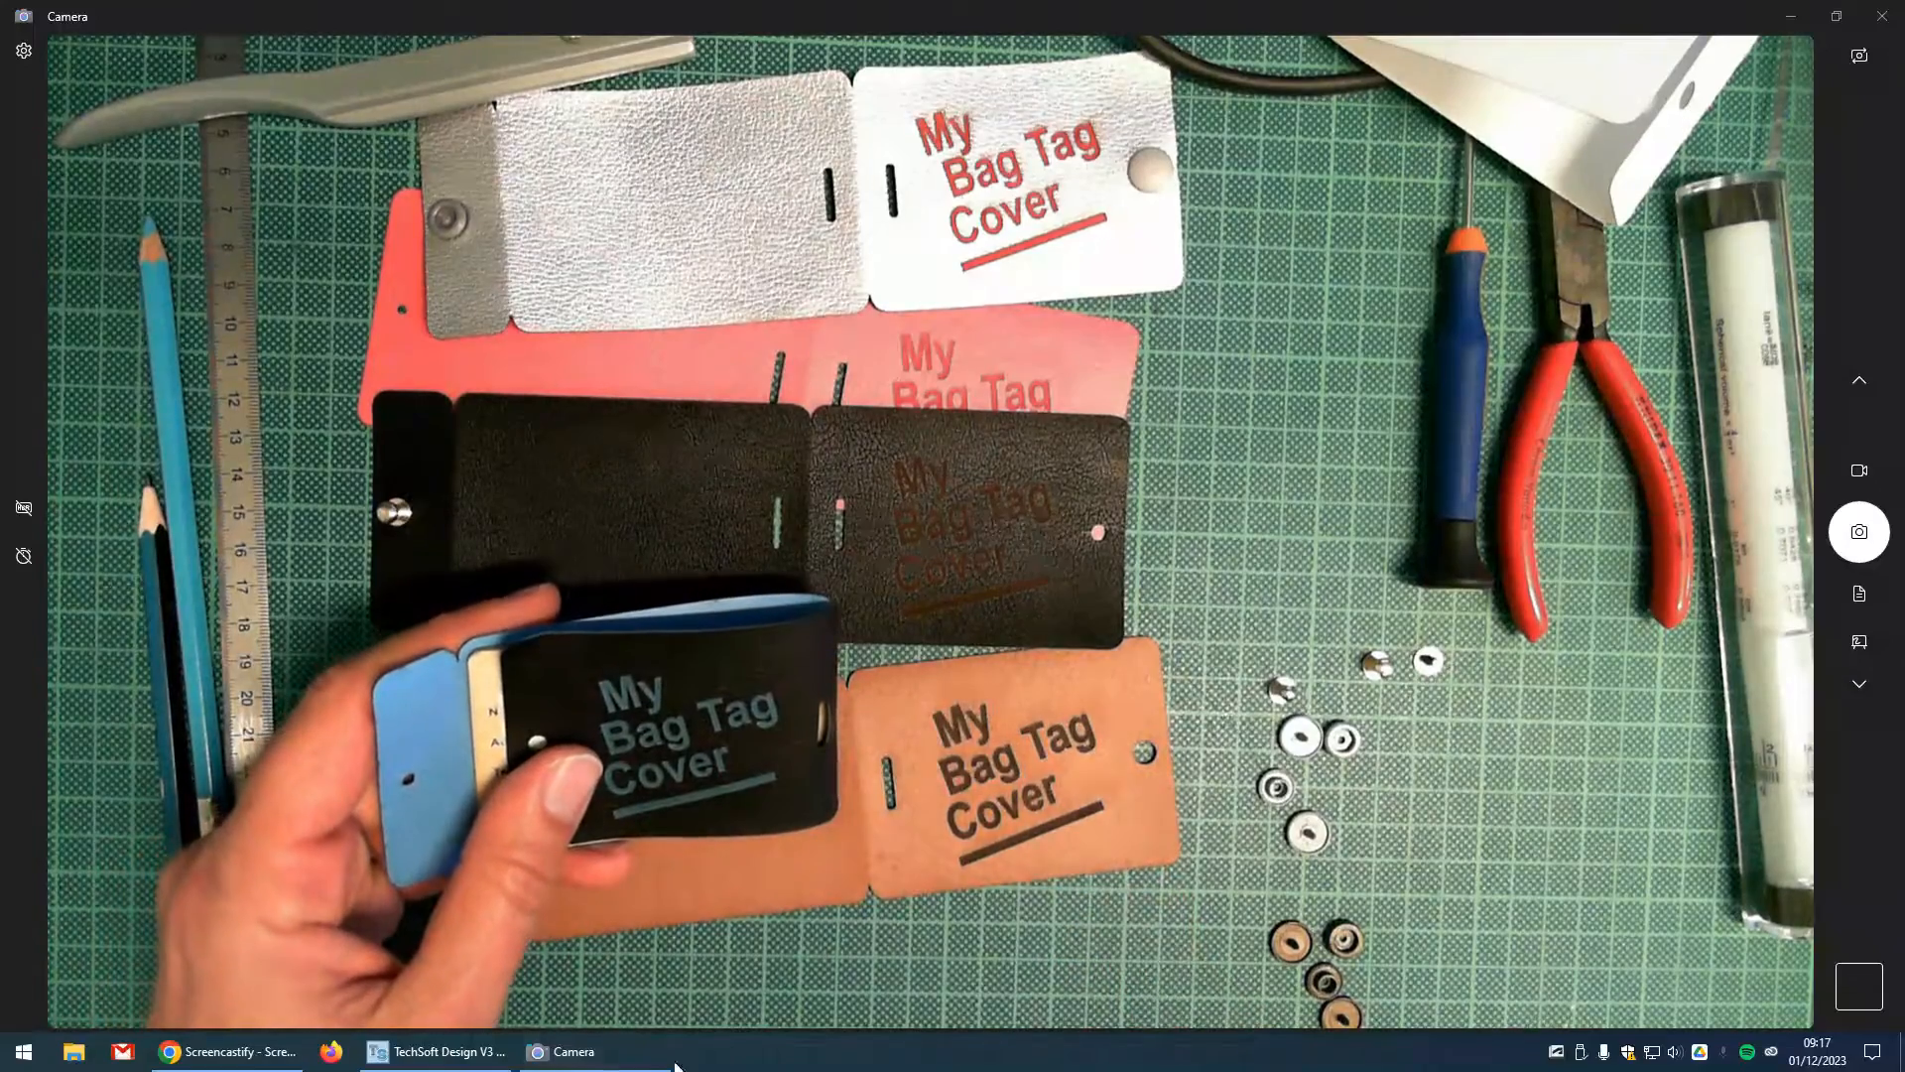
- Switch between the Camera view and TechSoft Design, and examine the dimensioned slot on the 90 by 60 mm tag
left_click(465, 1060)
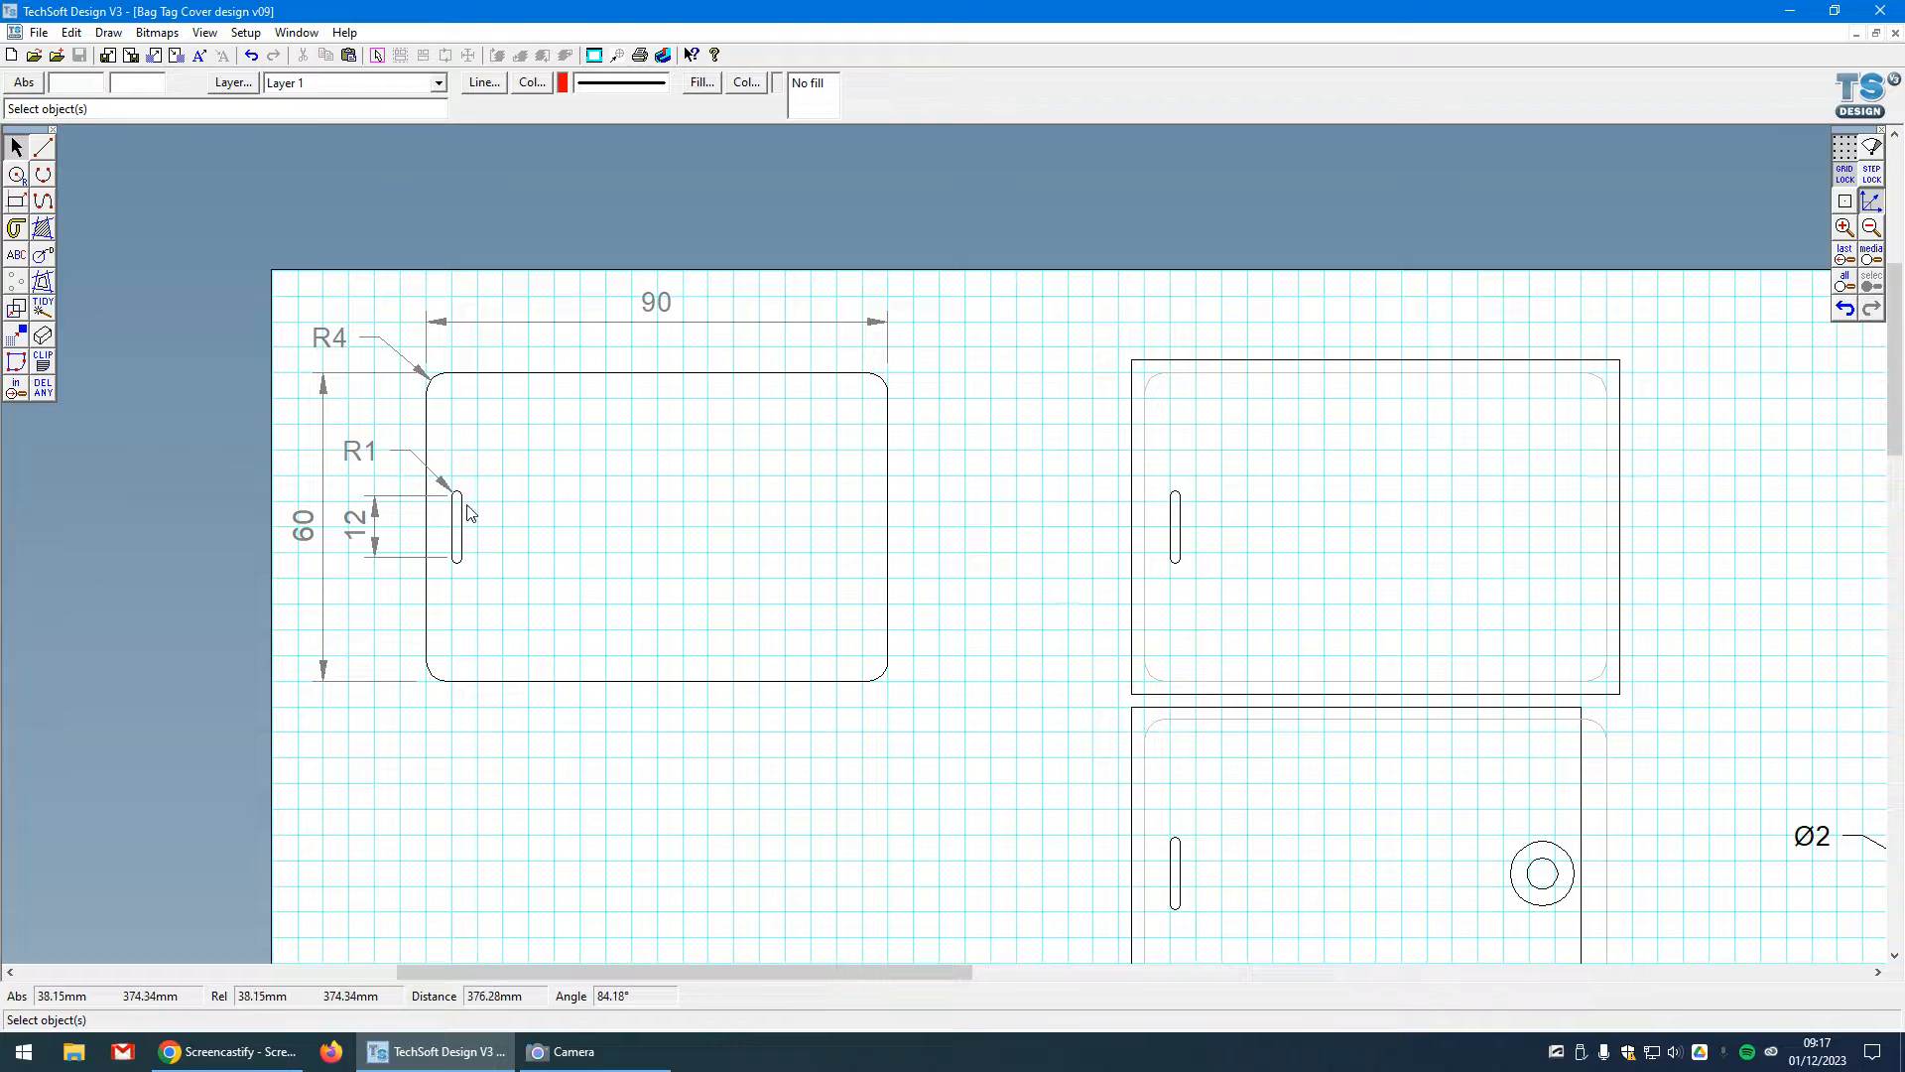
left_click(571, 1051)
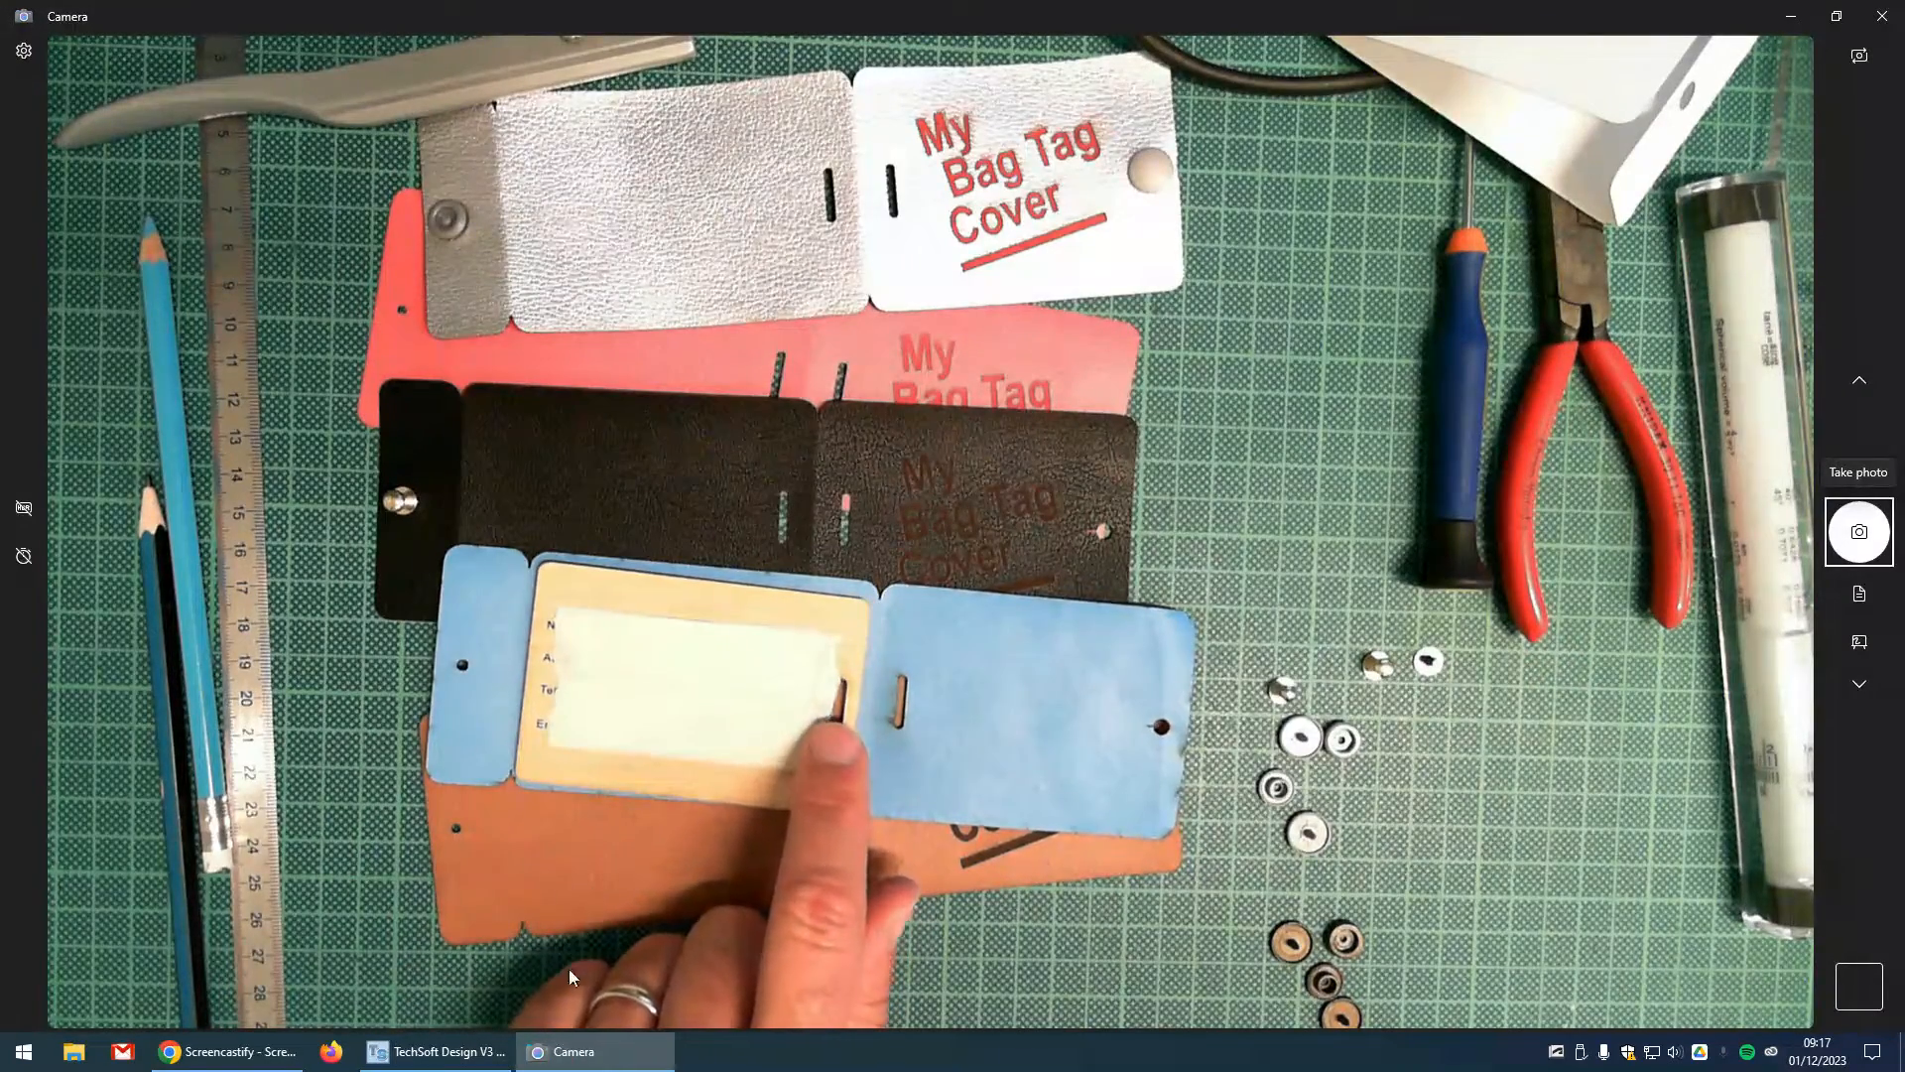
left_click(450, 1051)
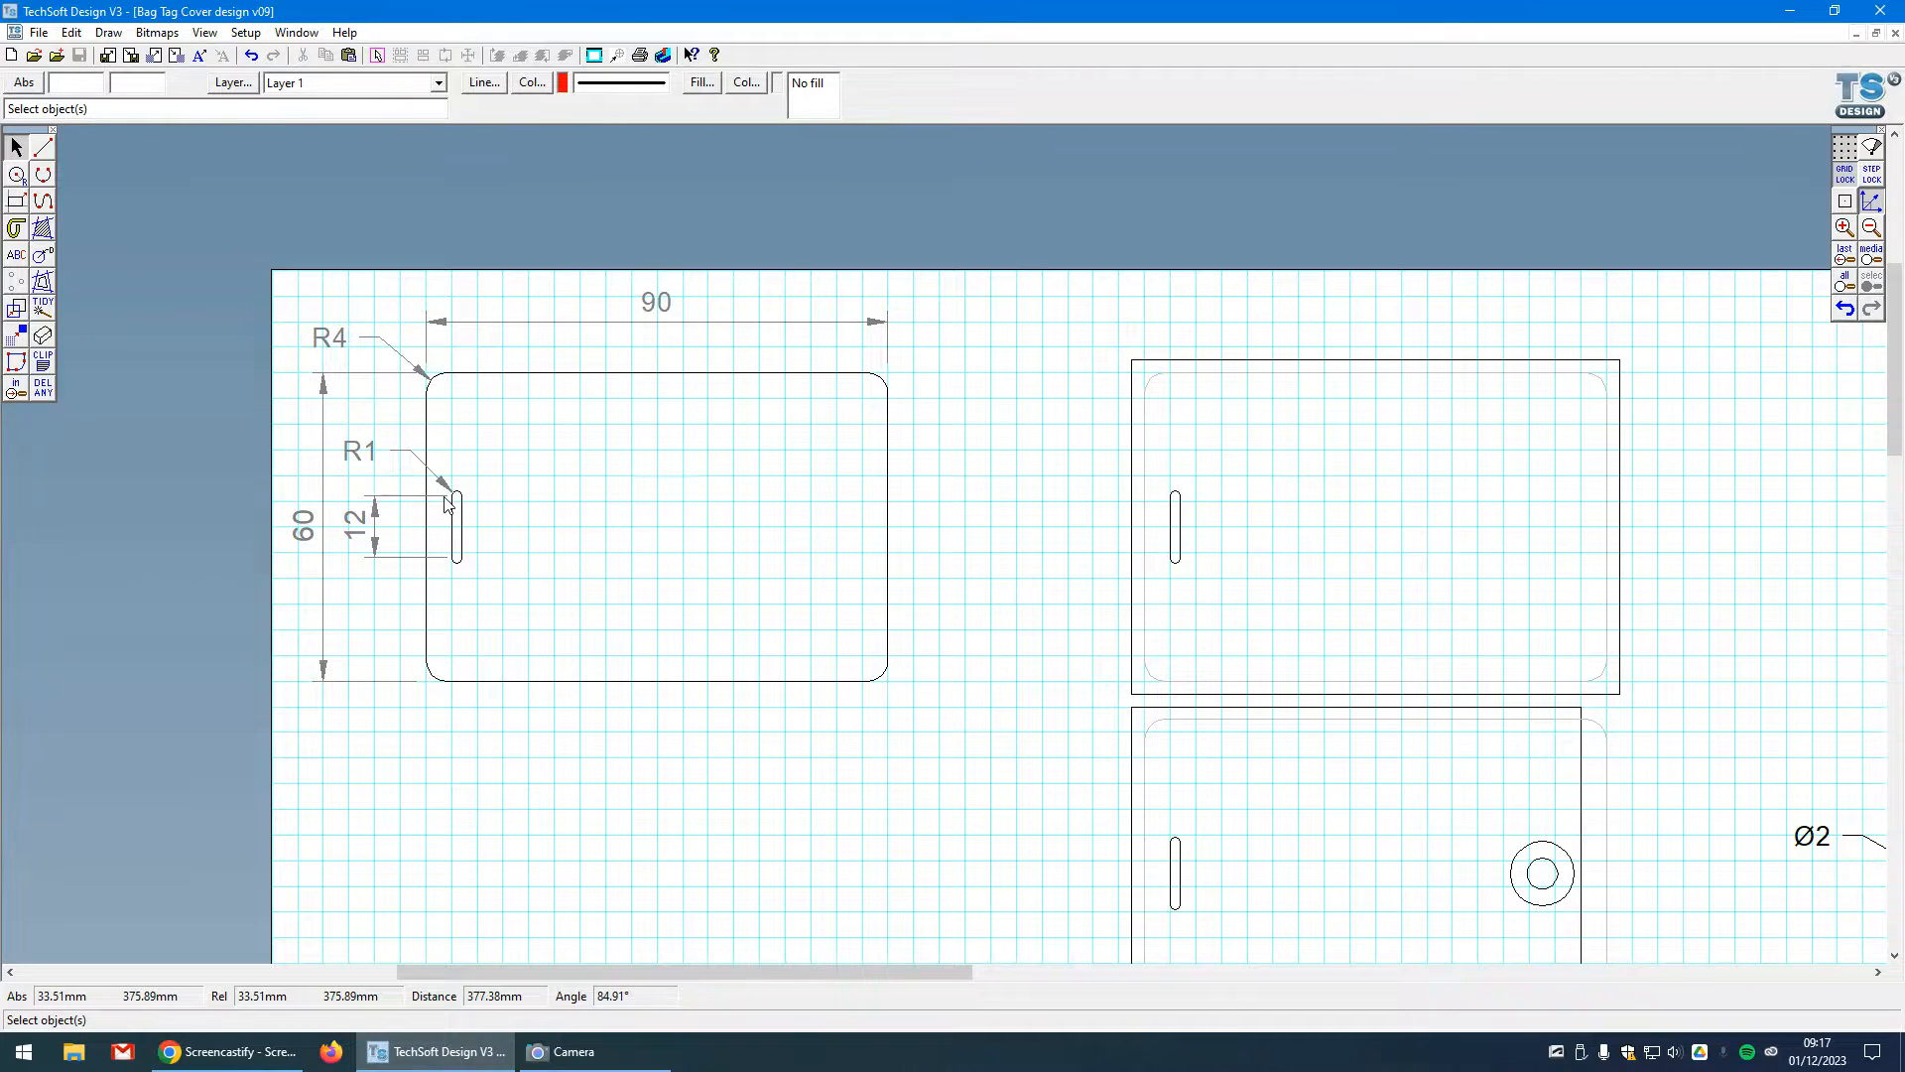
scroll(444, 504, "up", 3)
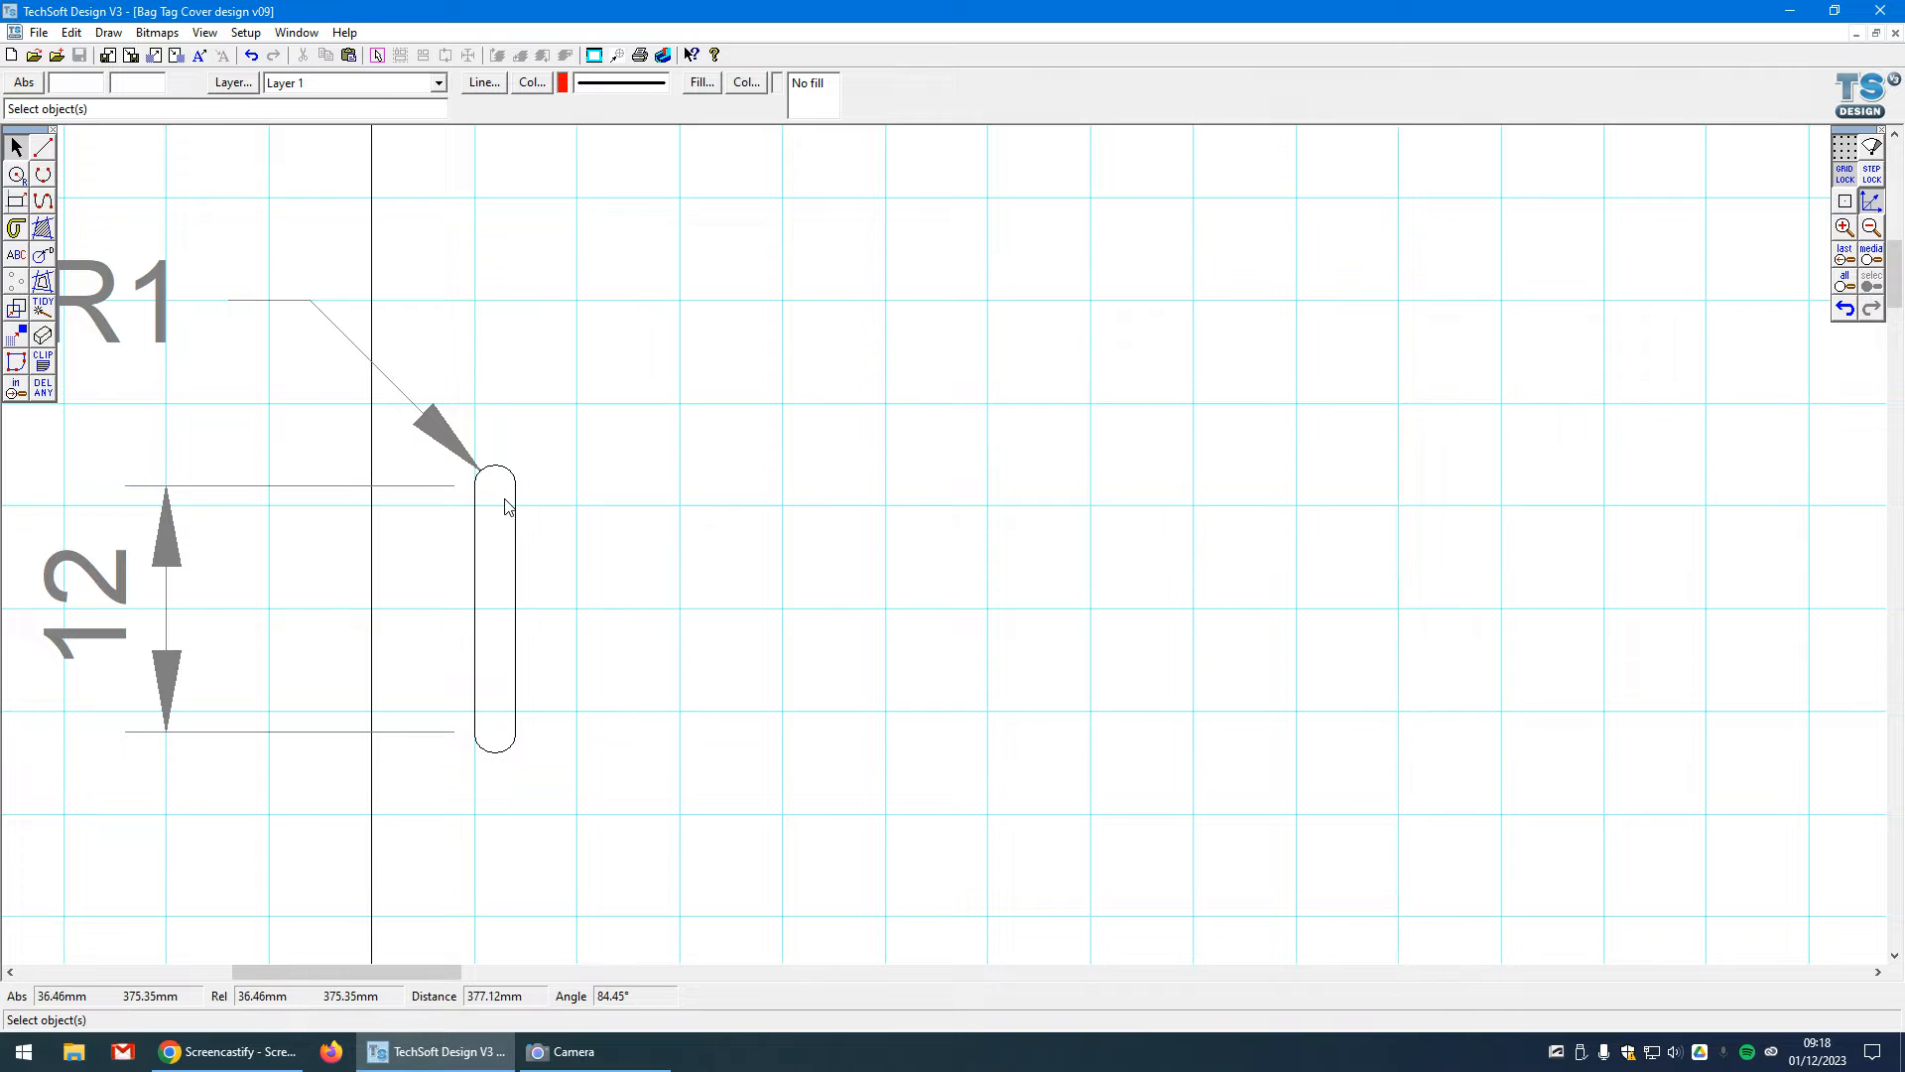
scroll(568, 521, "down", 2)
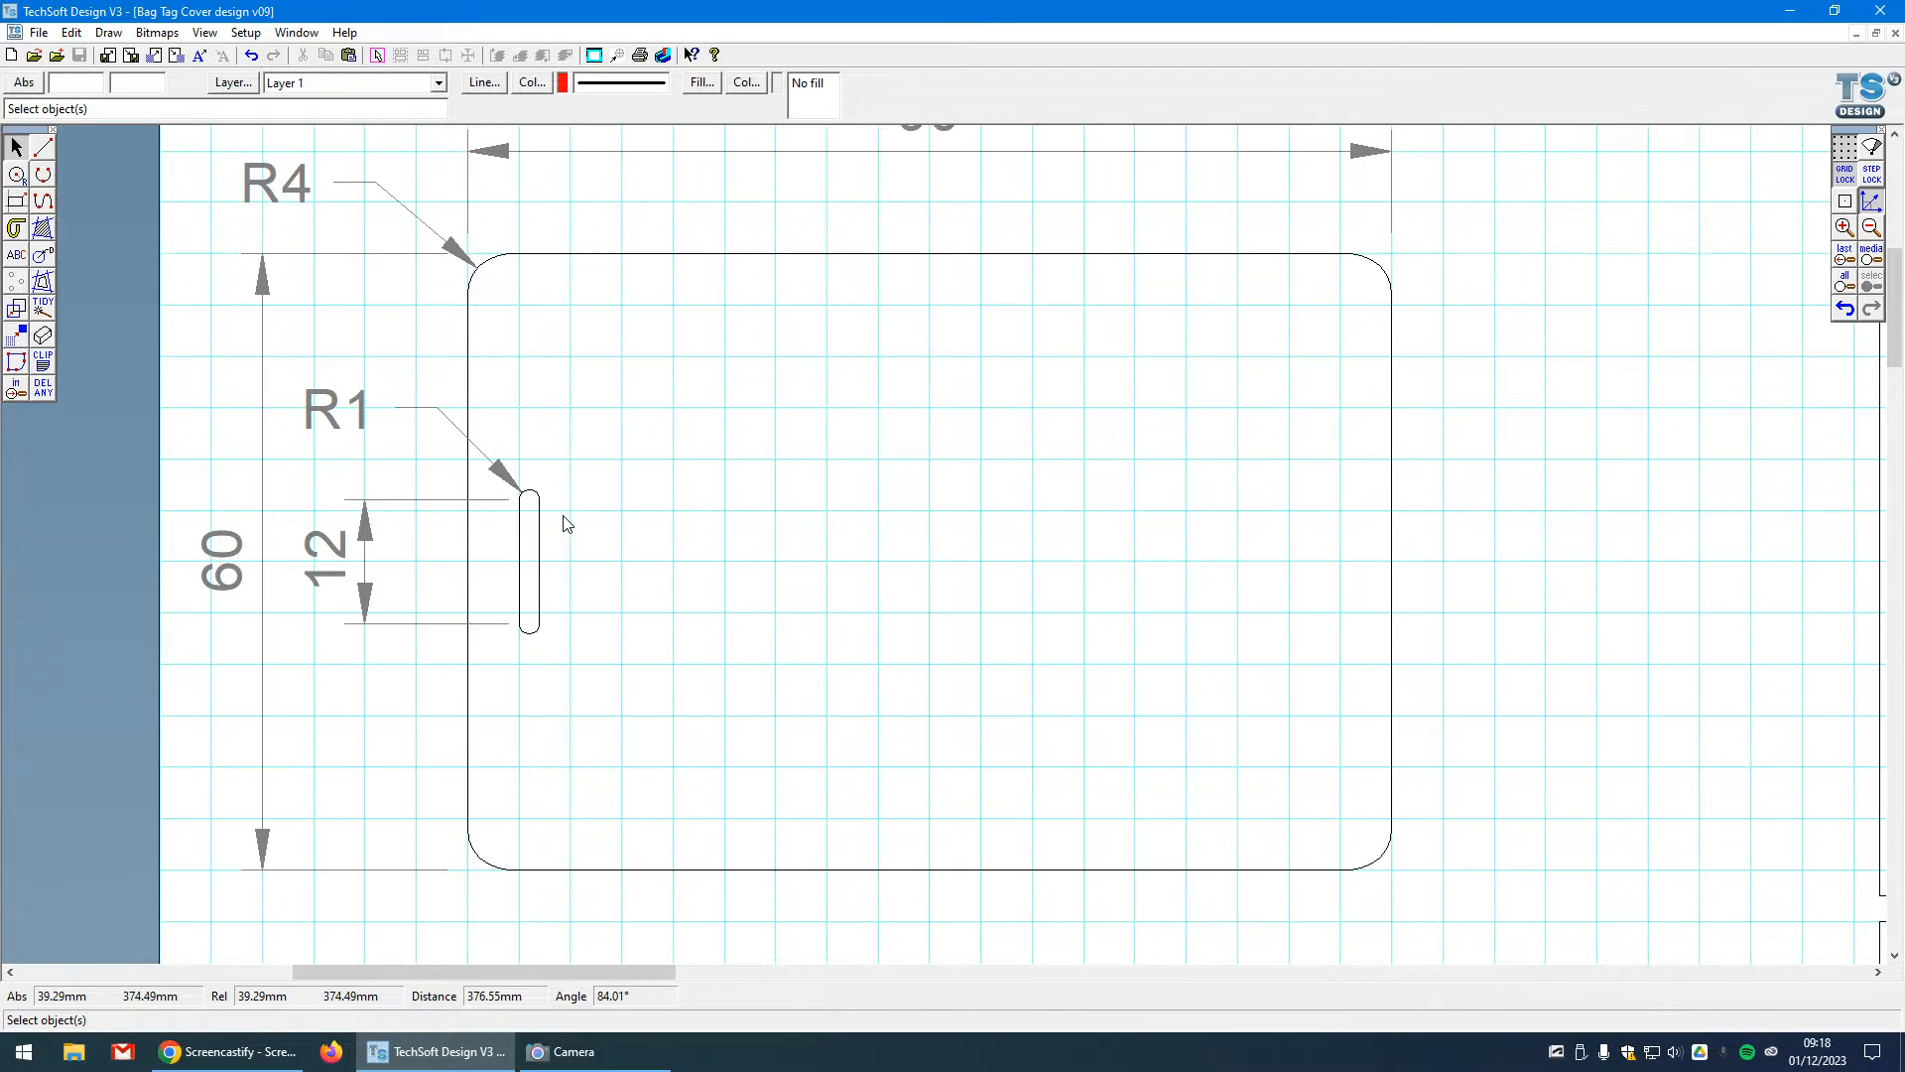
- Set up a centred double line path 2 mm wide with round caps, and enable step lock with 1 mm X step spacing
left_click(16, 229)
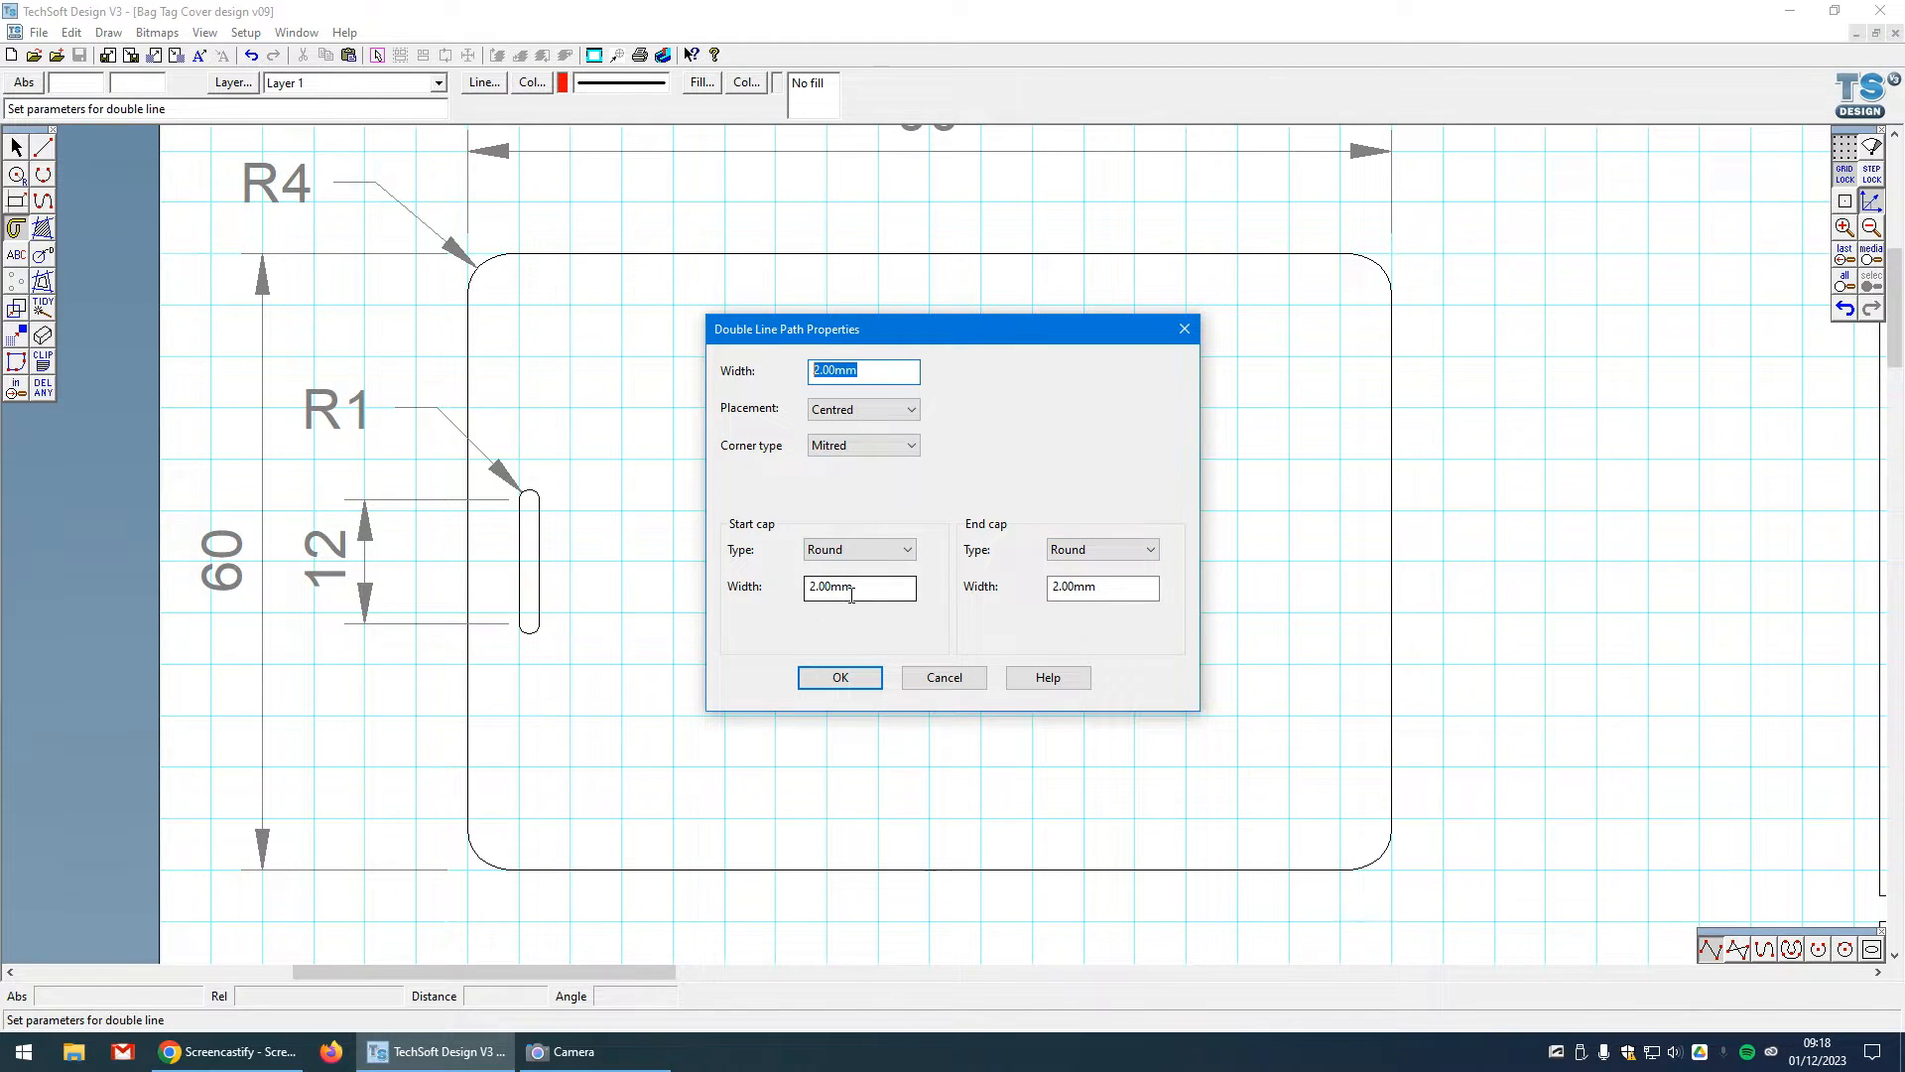
left_click(840, 679)
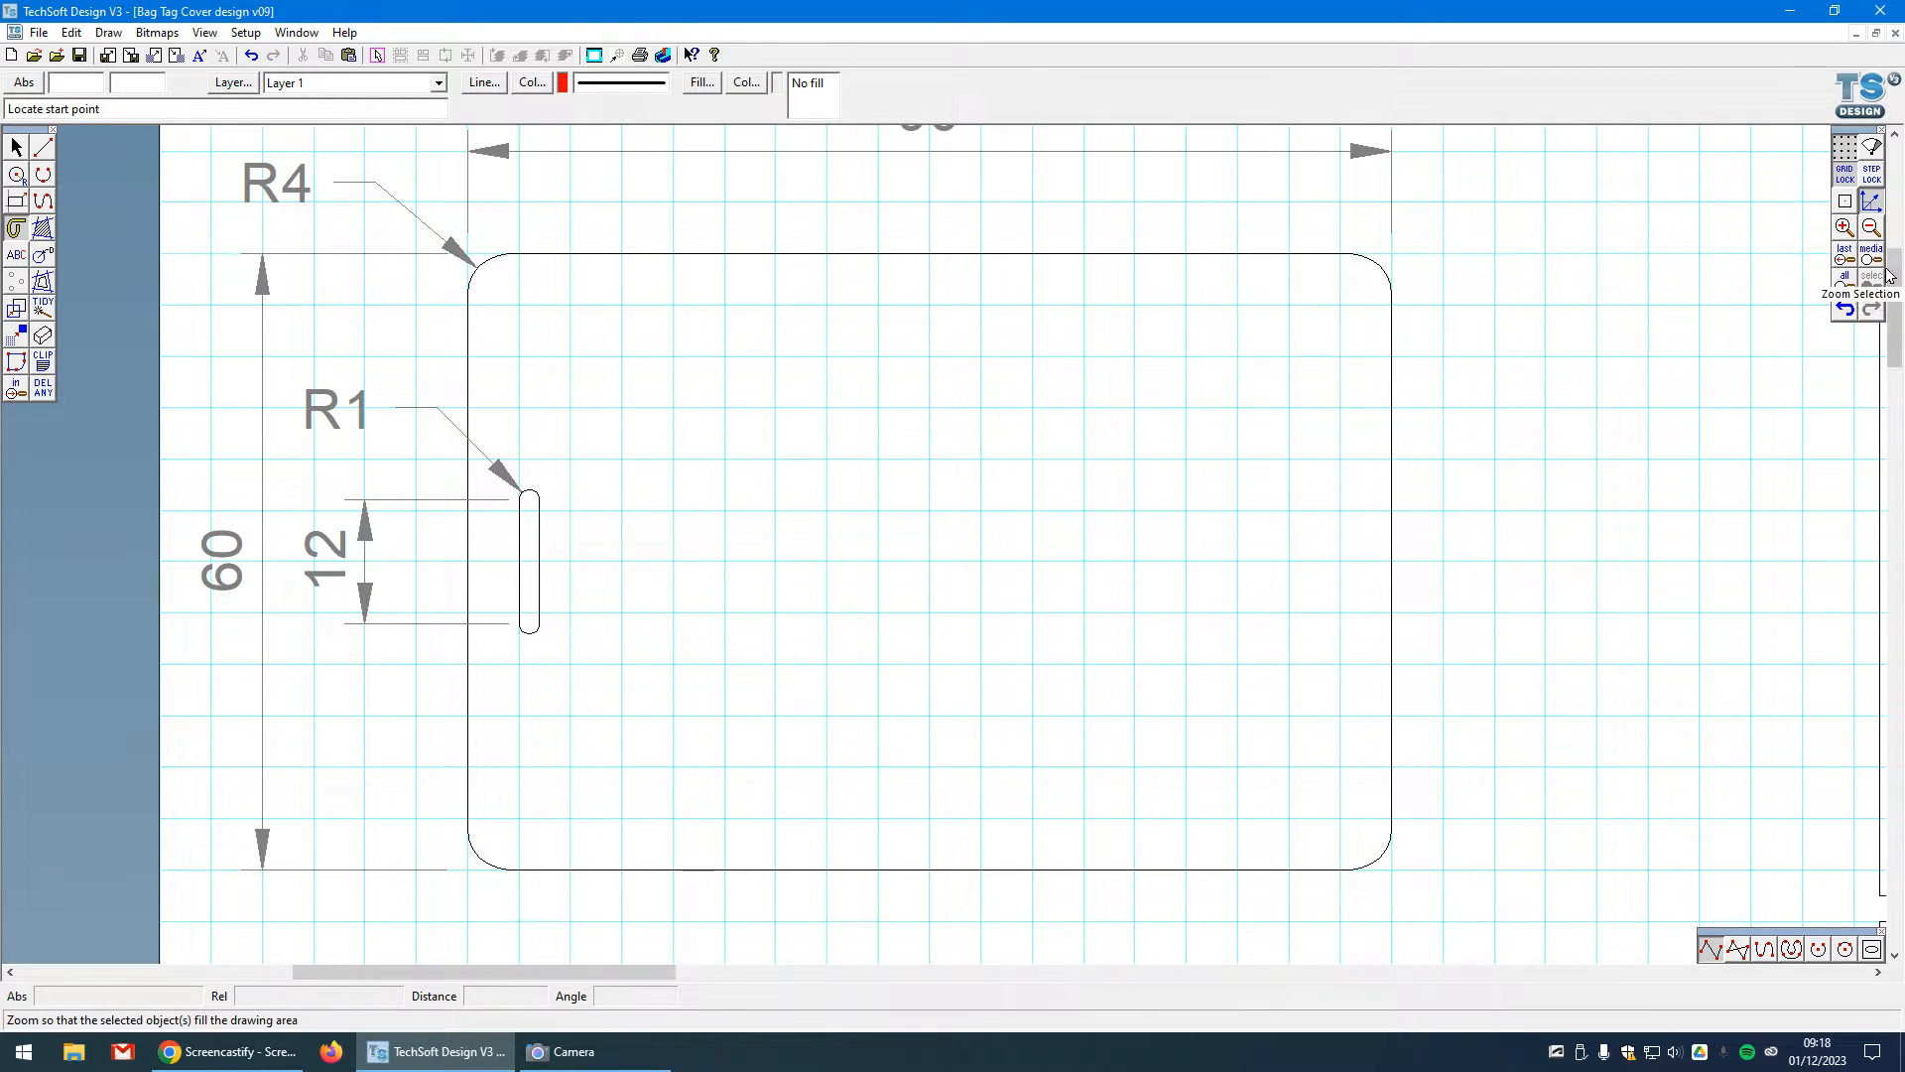
left_click(1869, 177)
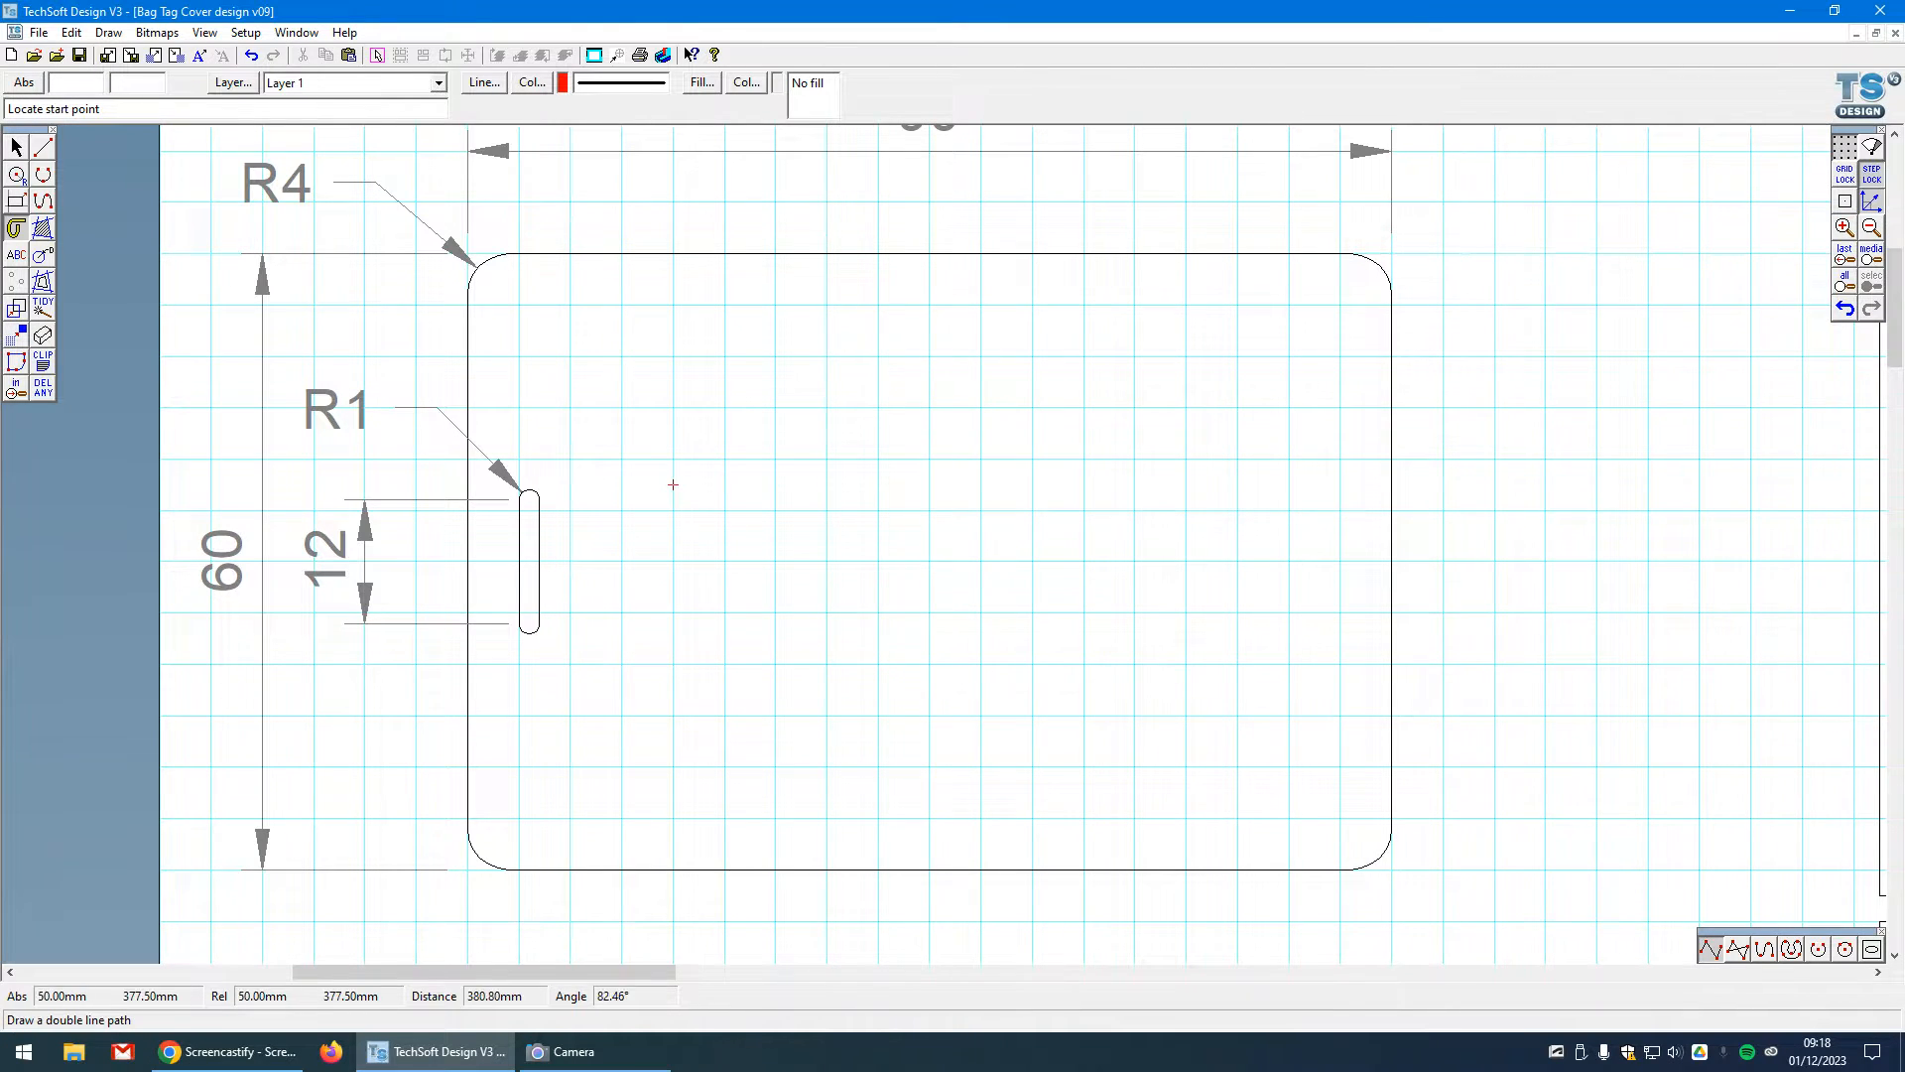
left_click(1845, 146)
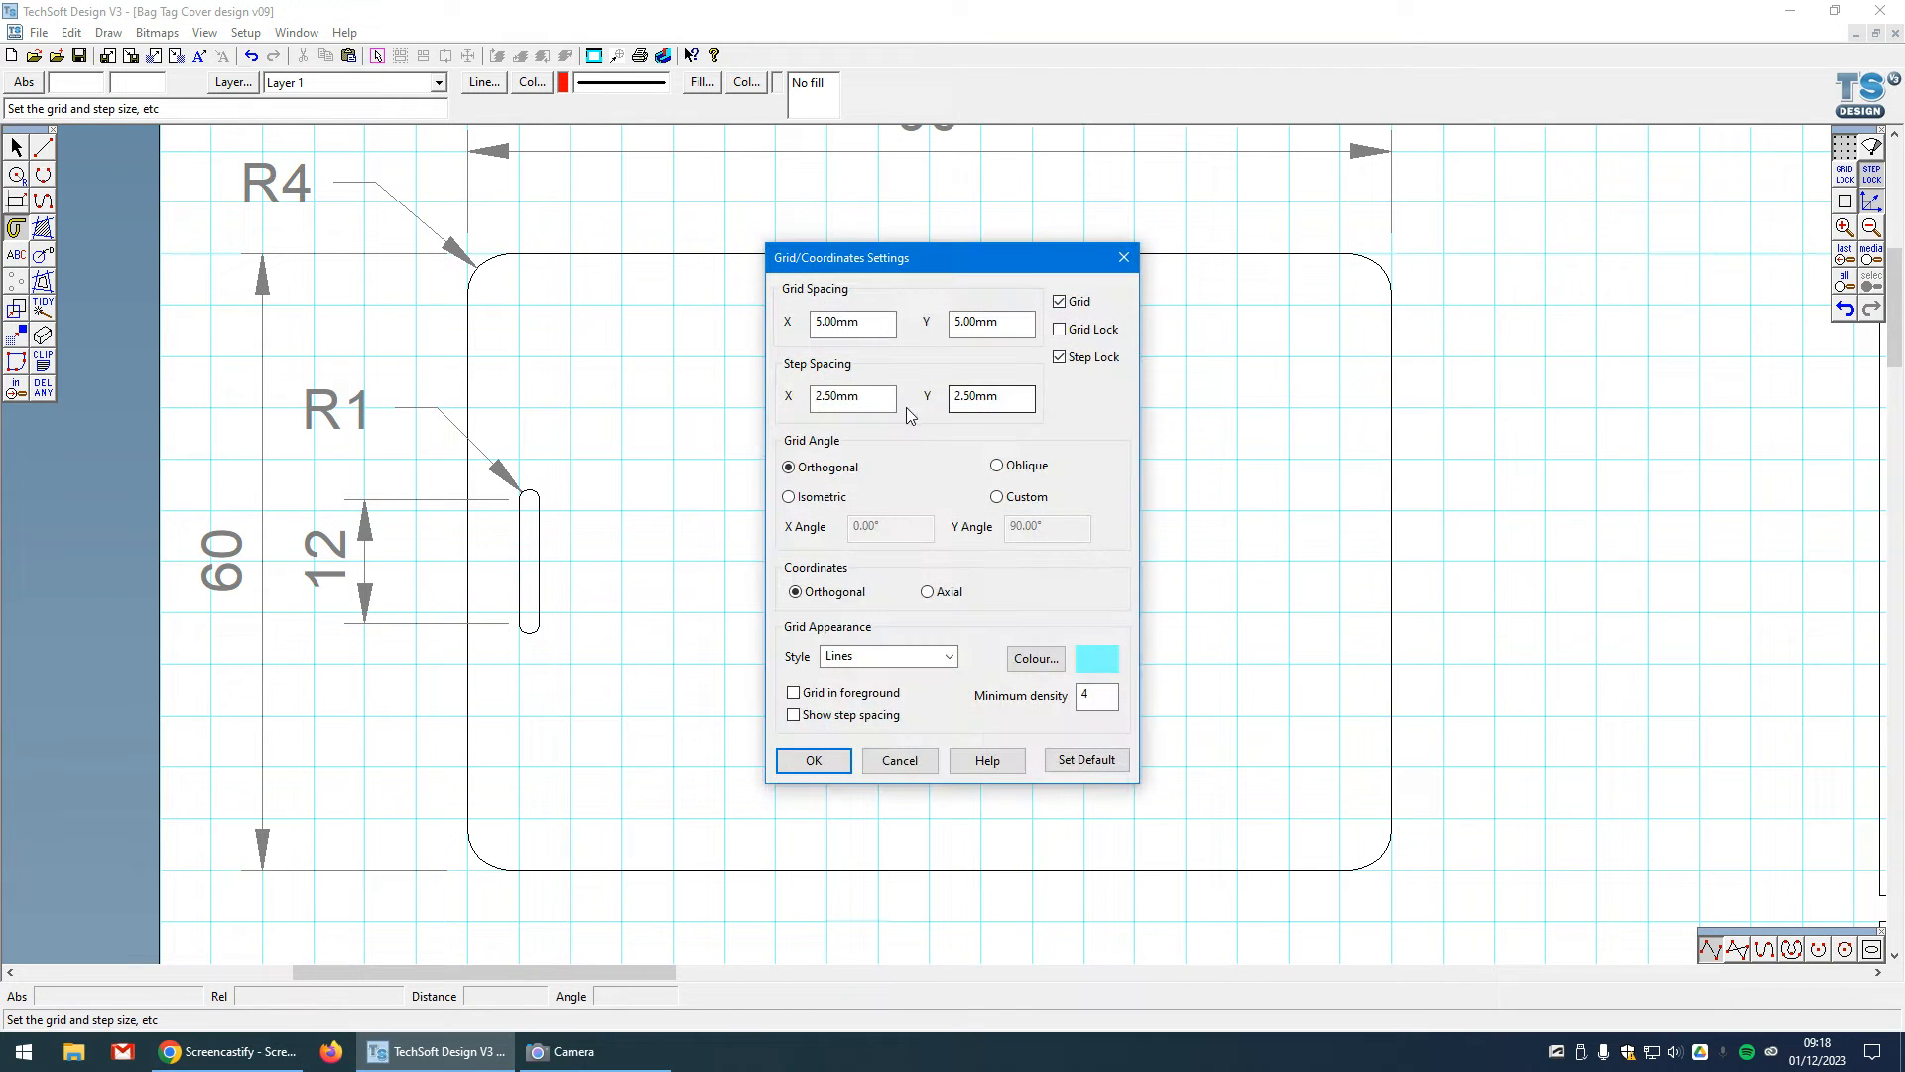
type("1")
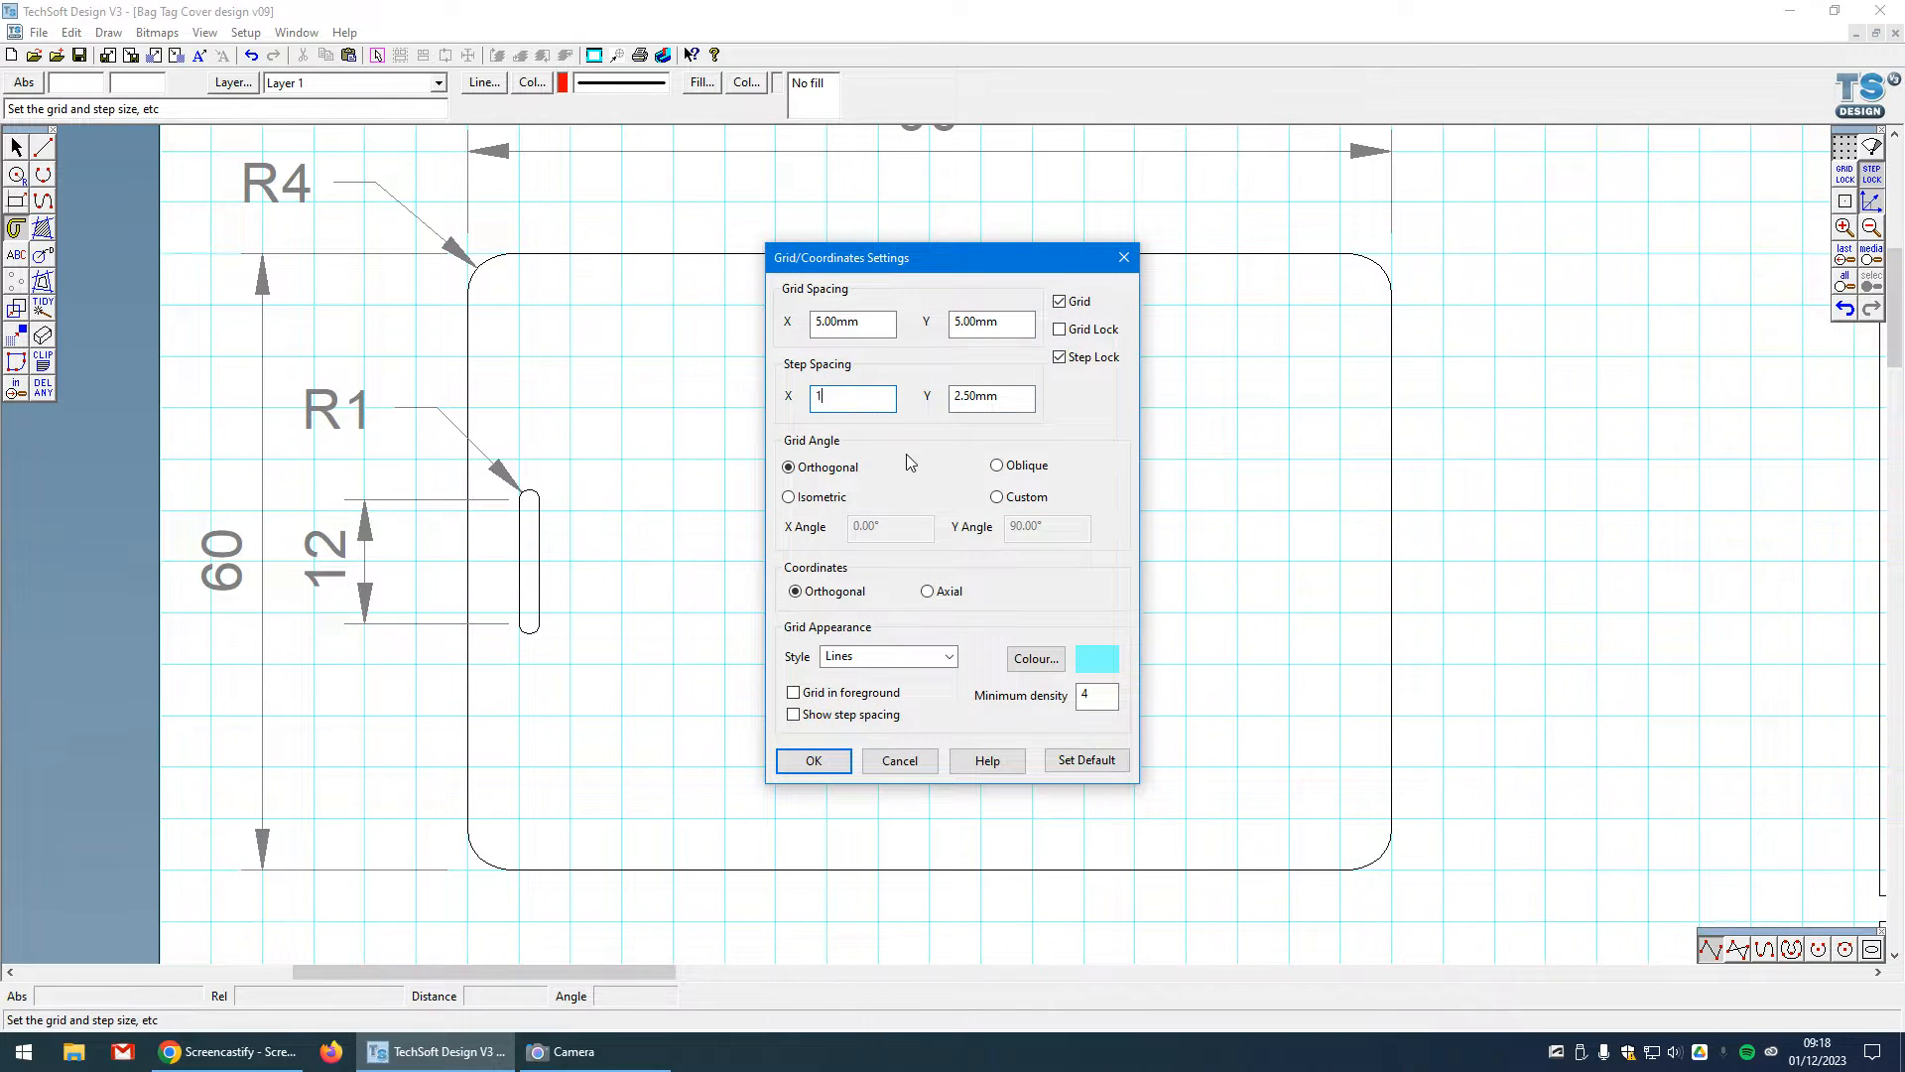
left_click(814, 761)
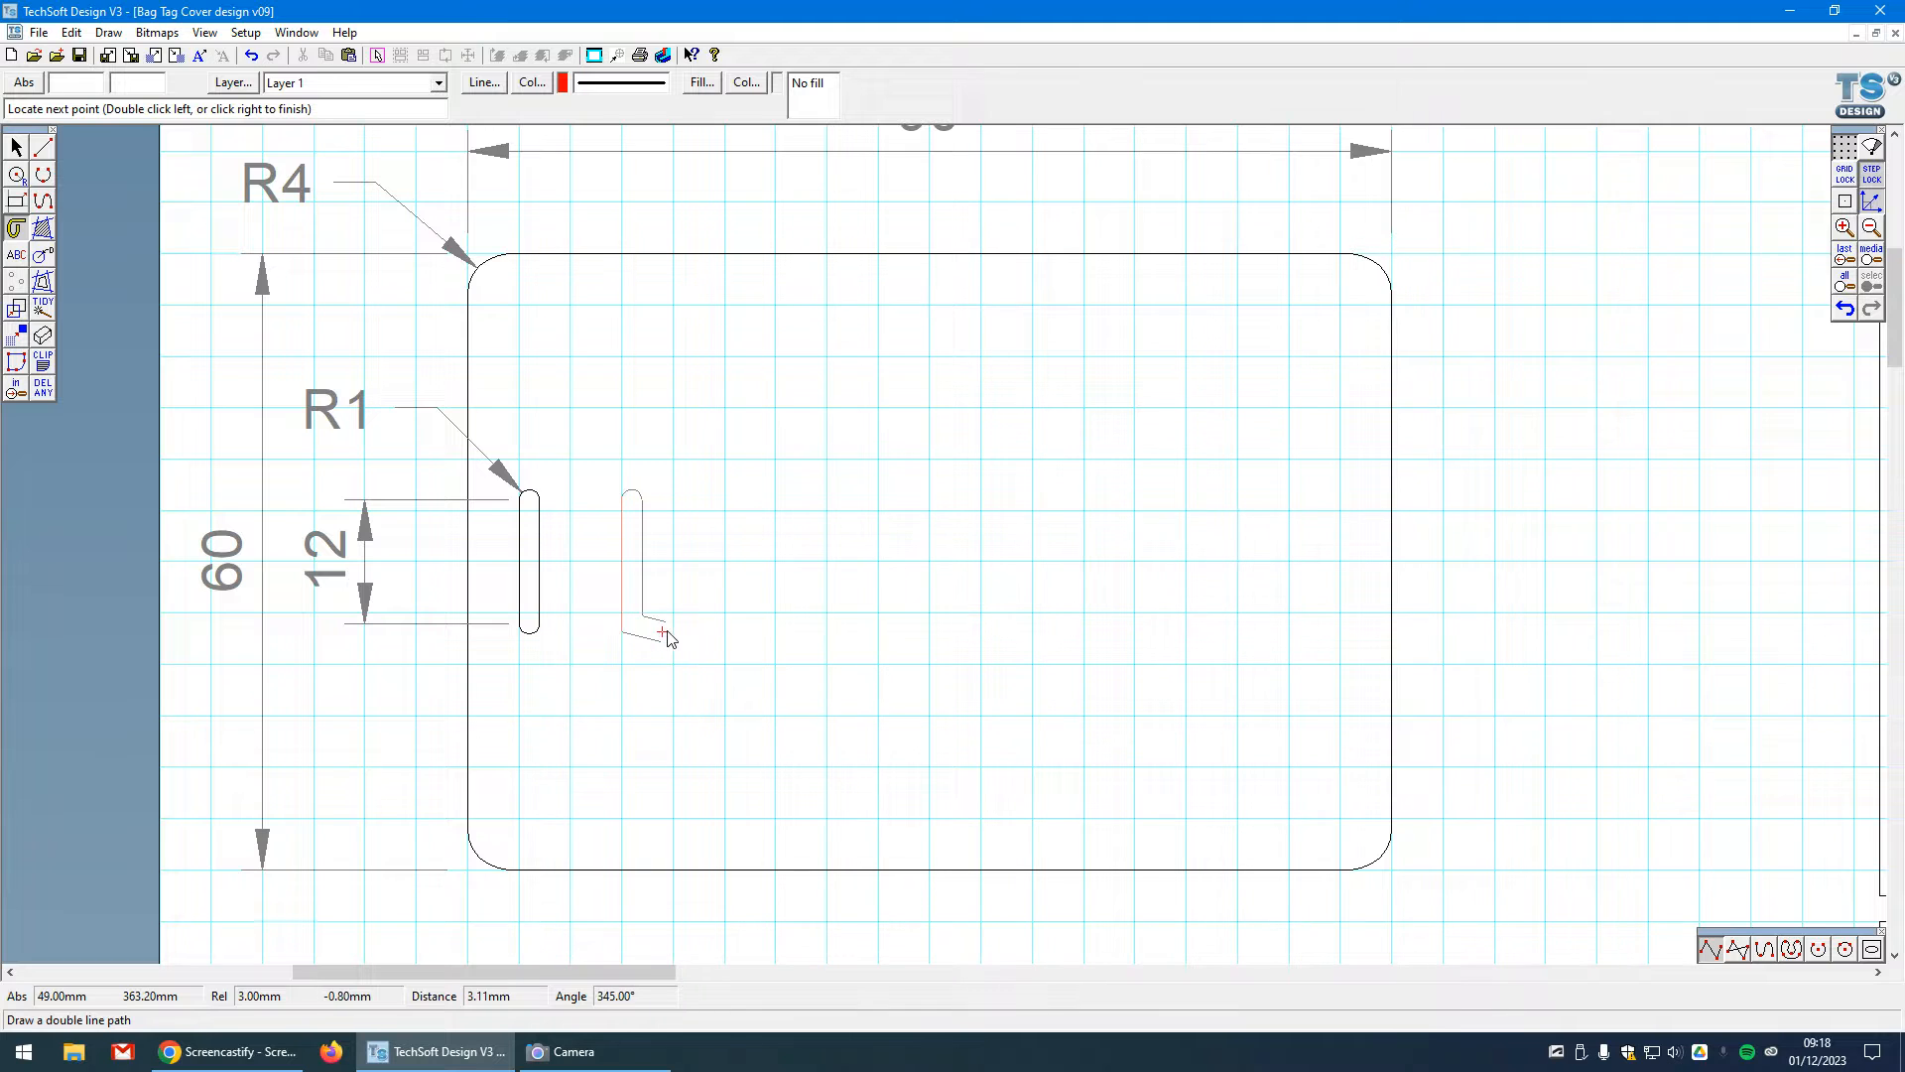
- Draw a vertical round-ended double-line slot about 12 mm long beside the tag's existing slot, and give it a fine line width
double_click(663, 634)
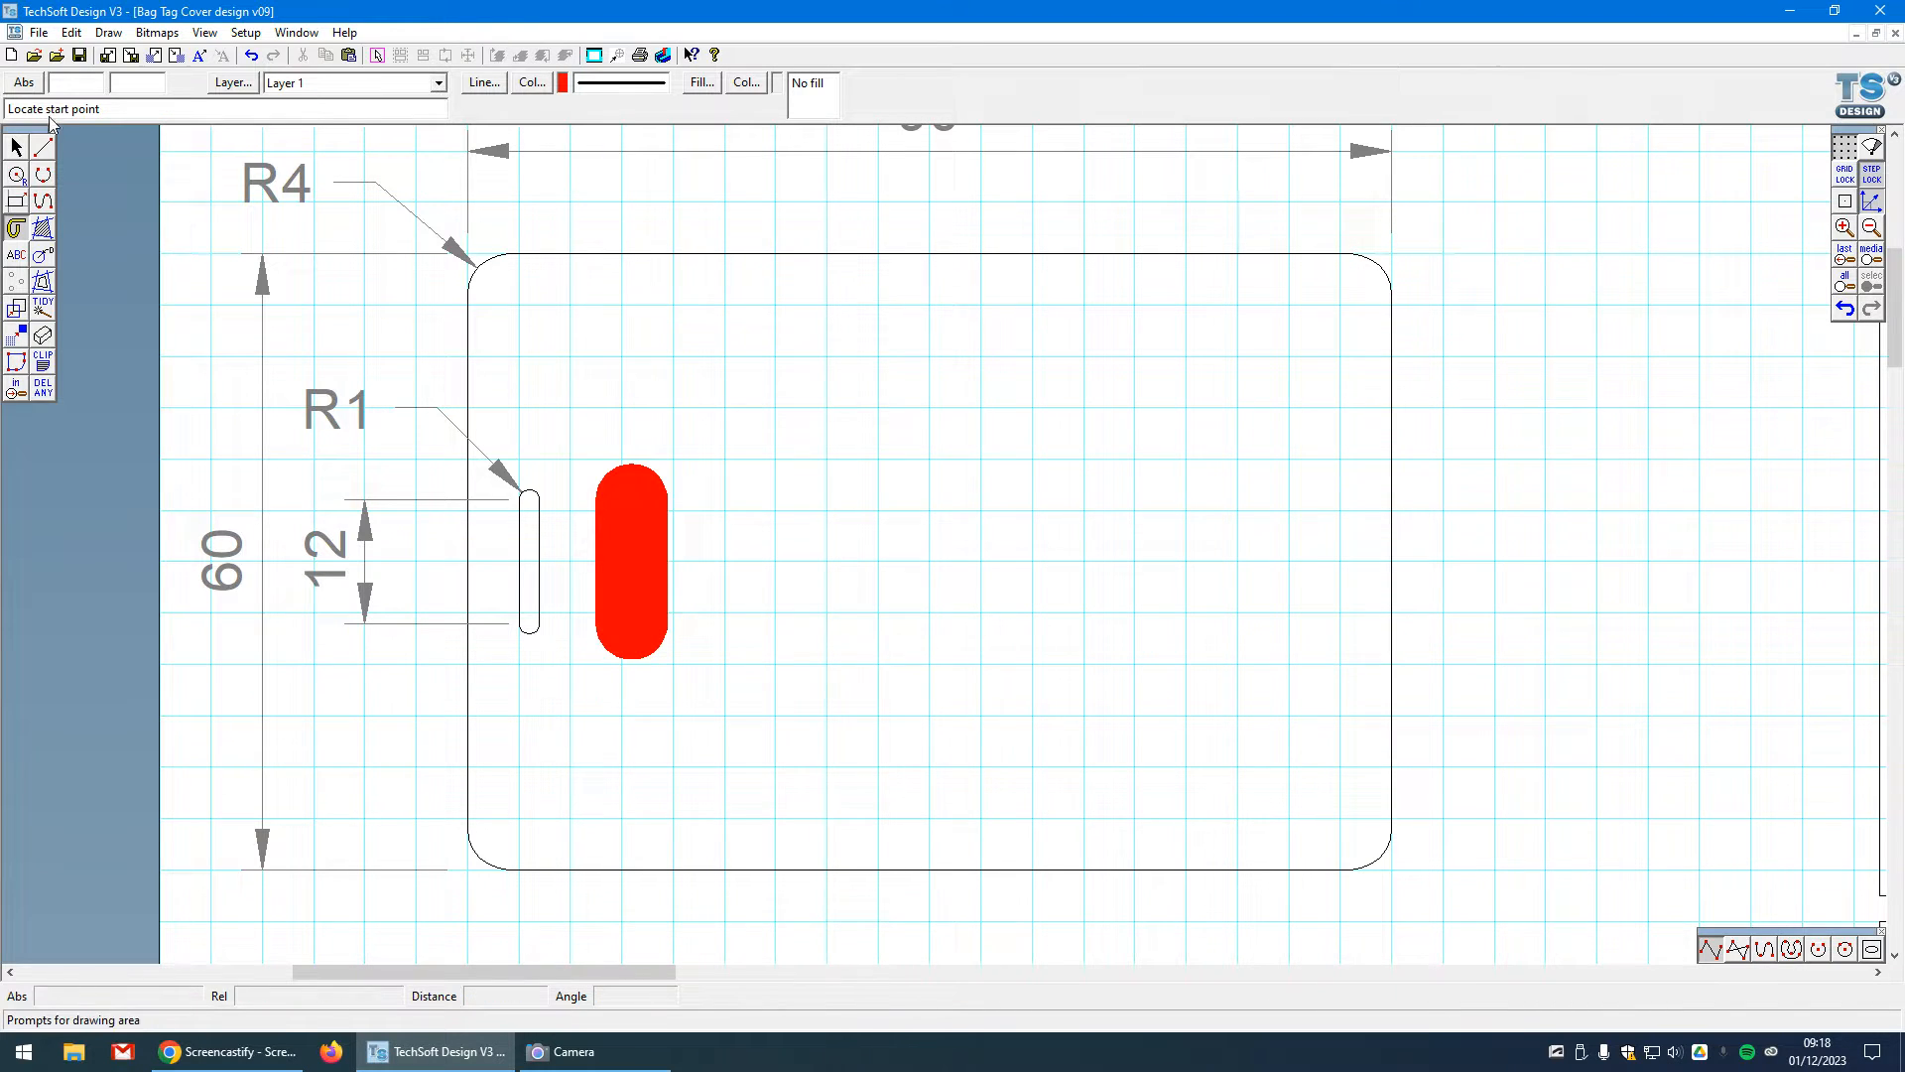
left_click(17, 147)
left_click(625, 480)
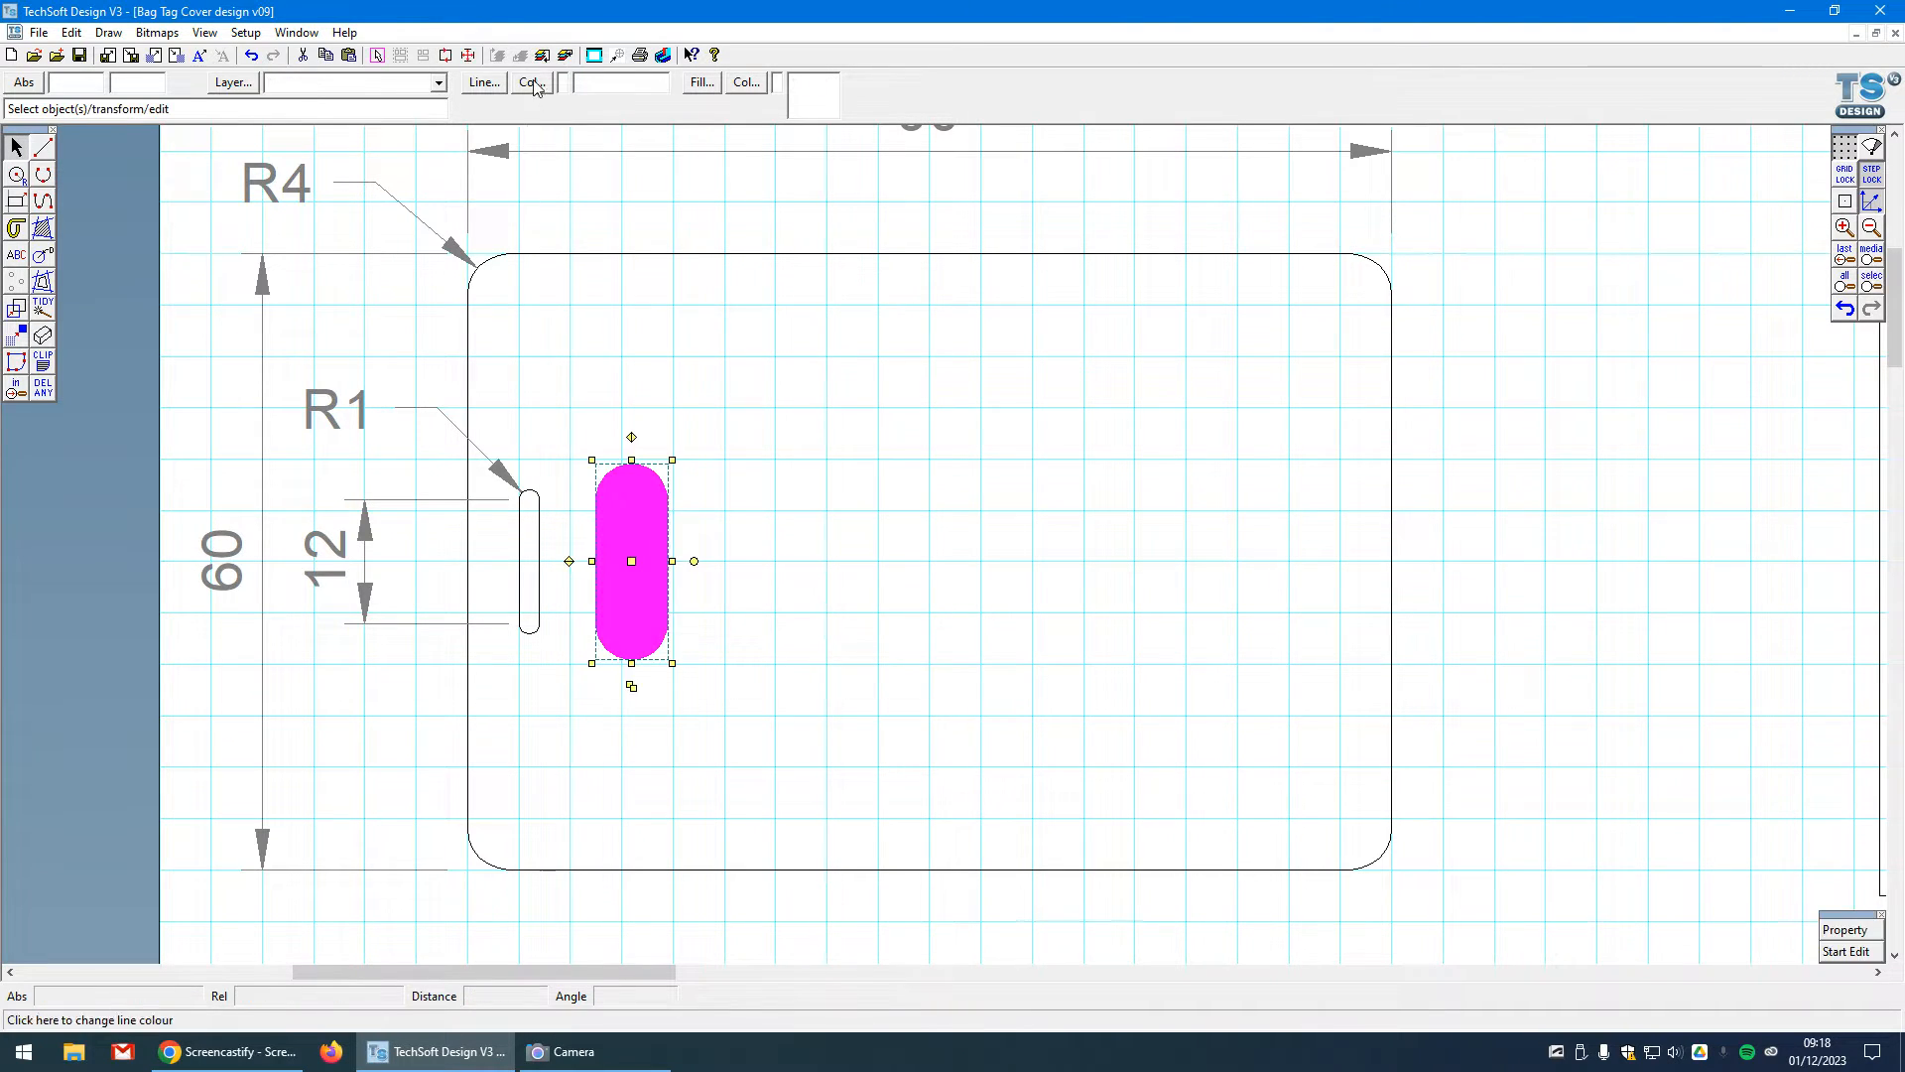
left_click(483, 83)
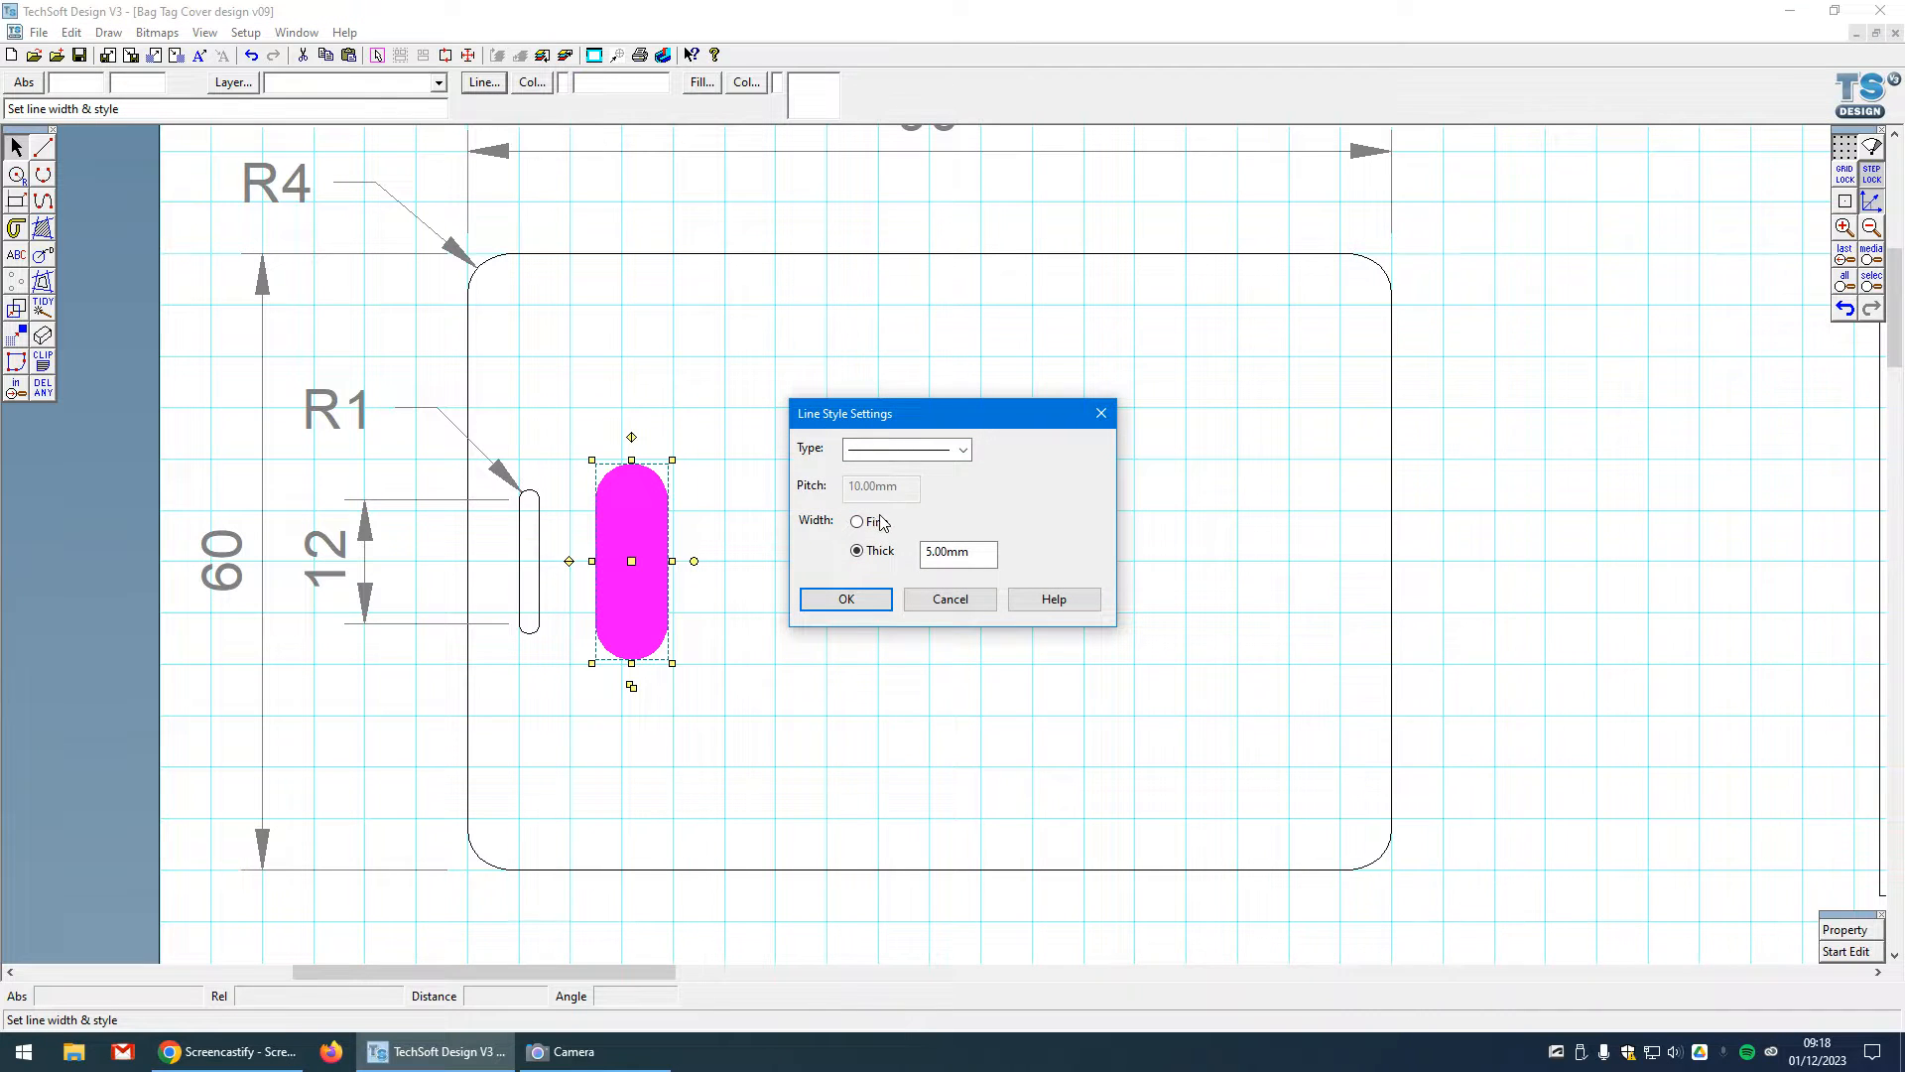
left_click(846, 598)
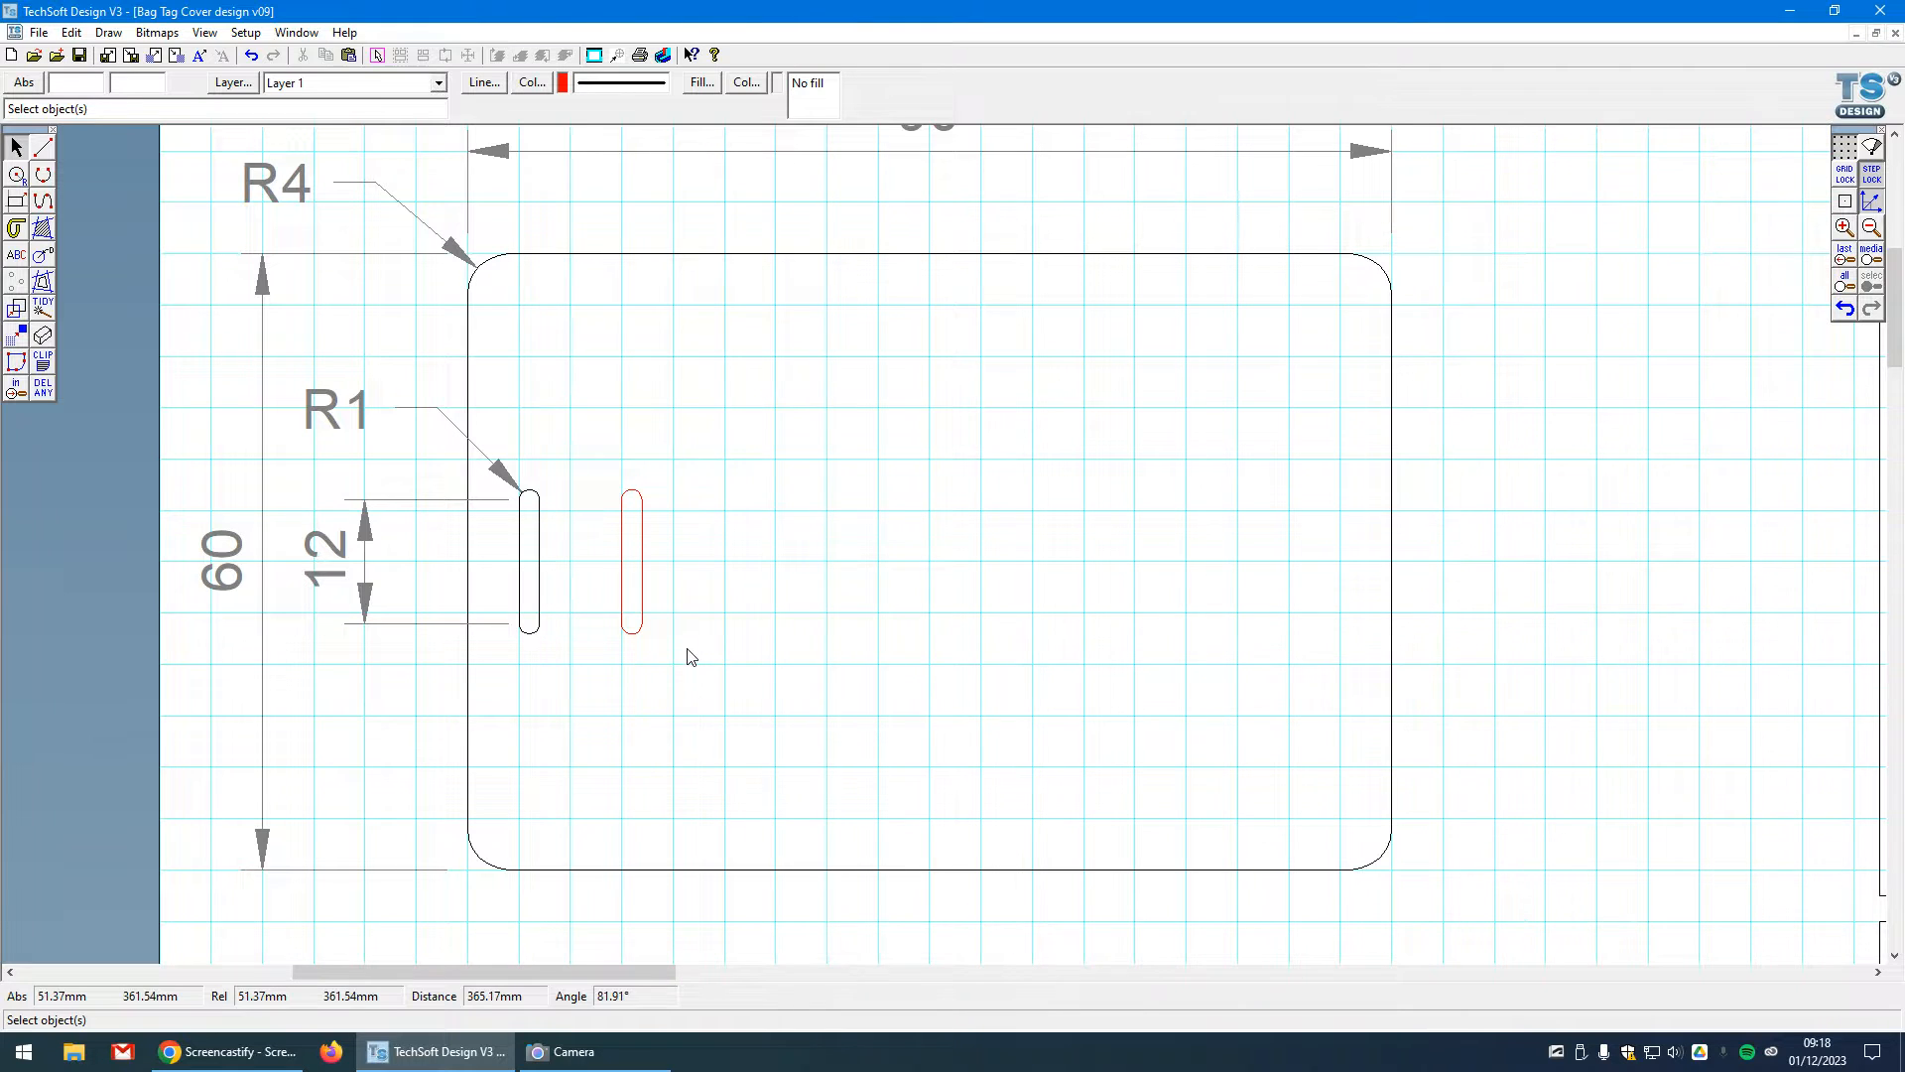
- Change the newly drawn slot's line colour to light grey
left_click(643, 595)
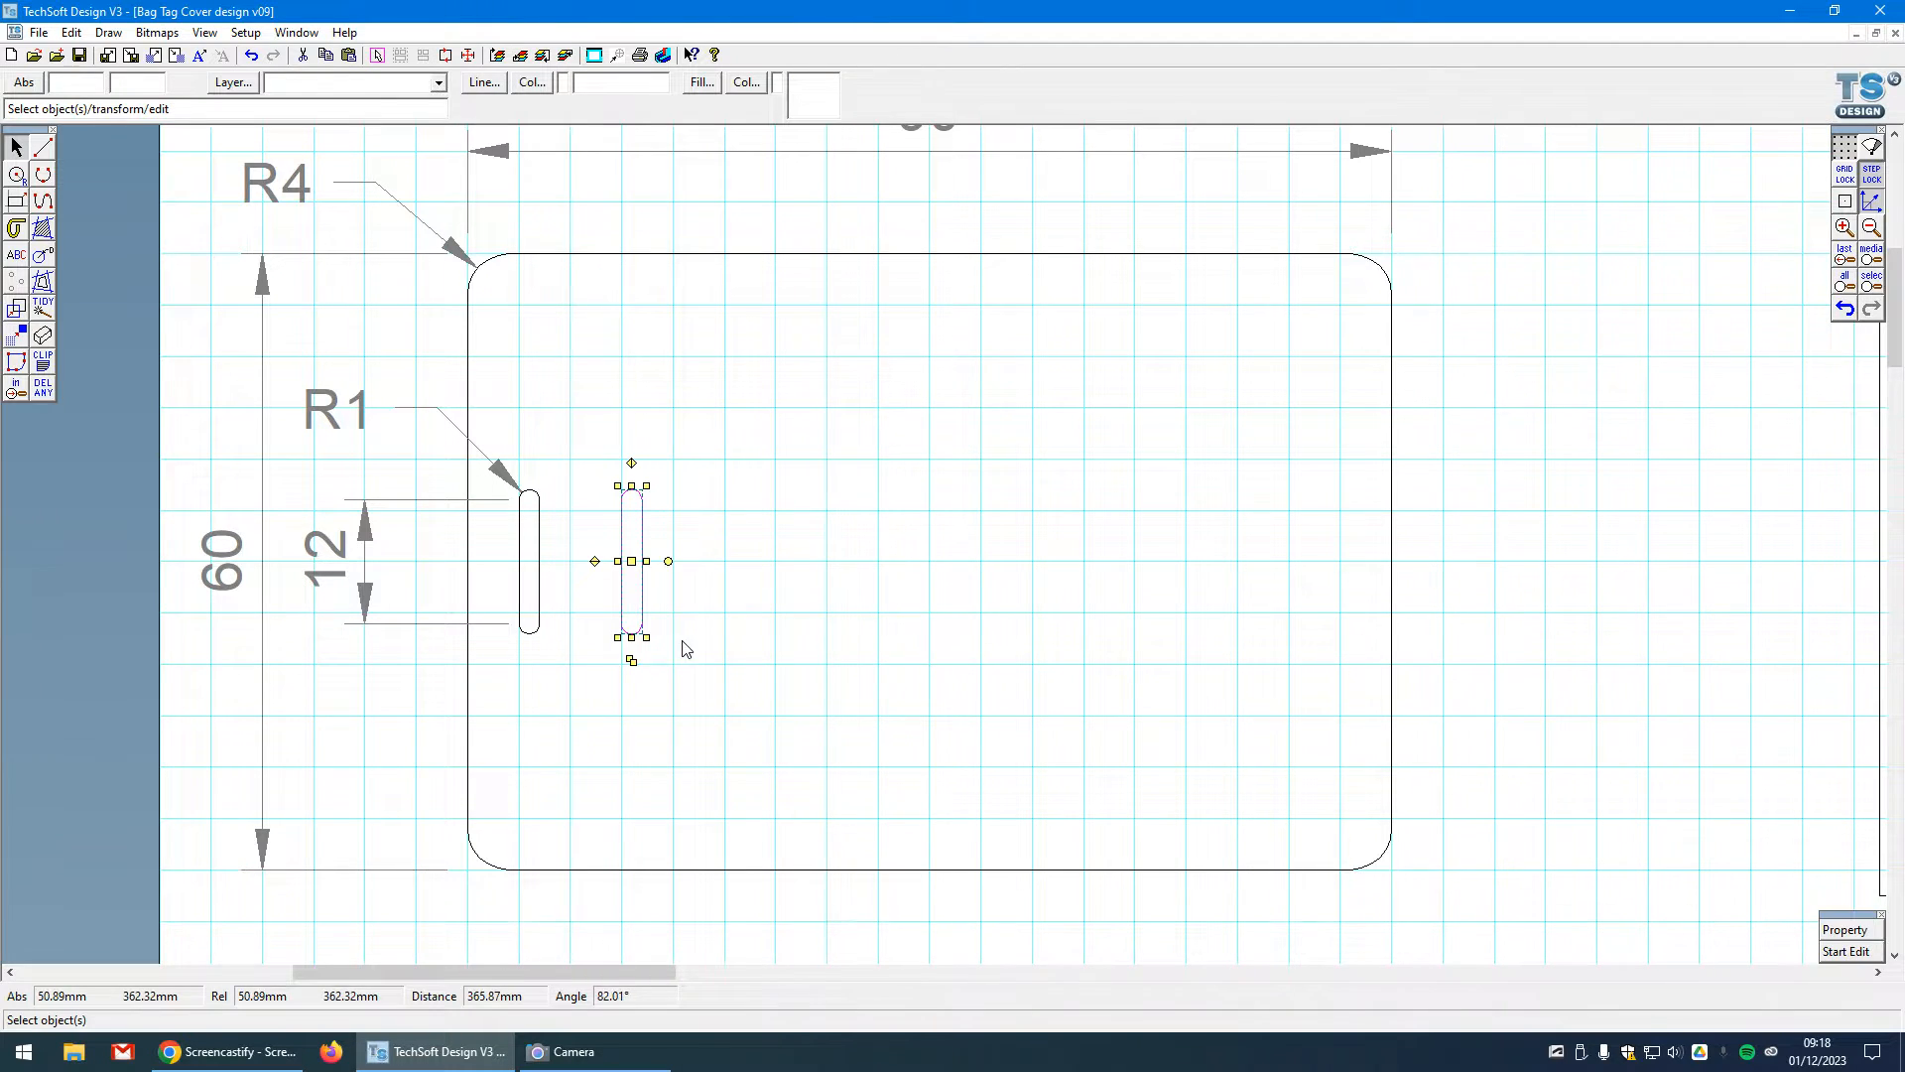
left_click(532, 83)
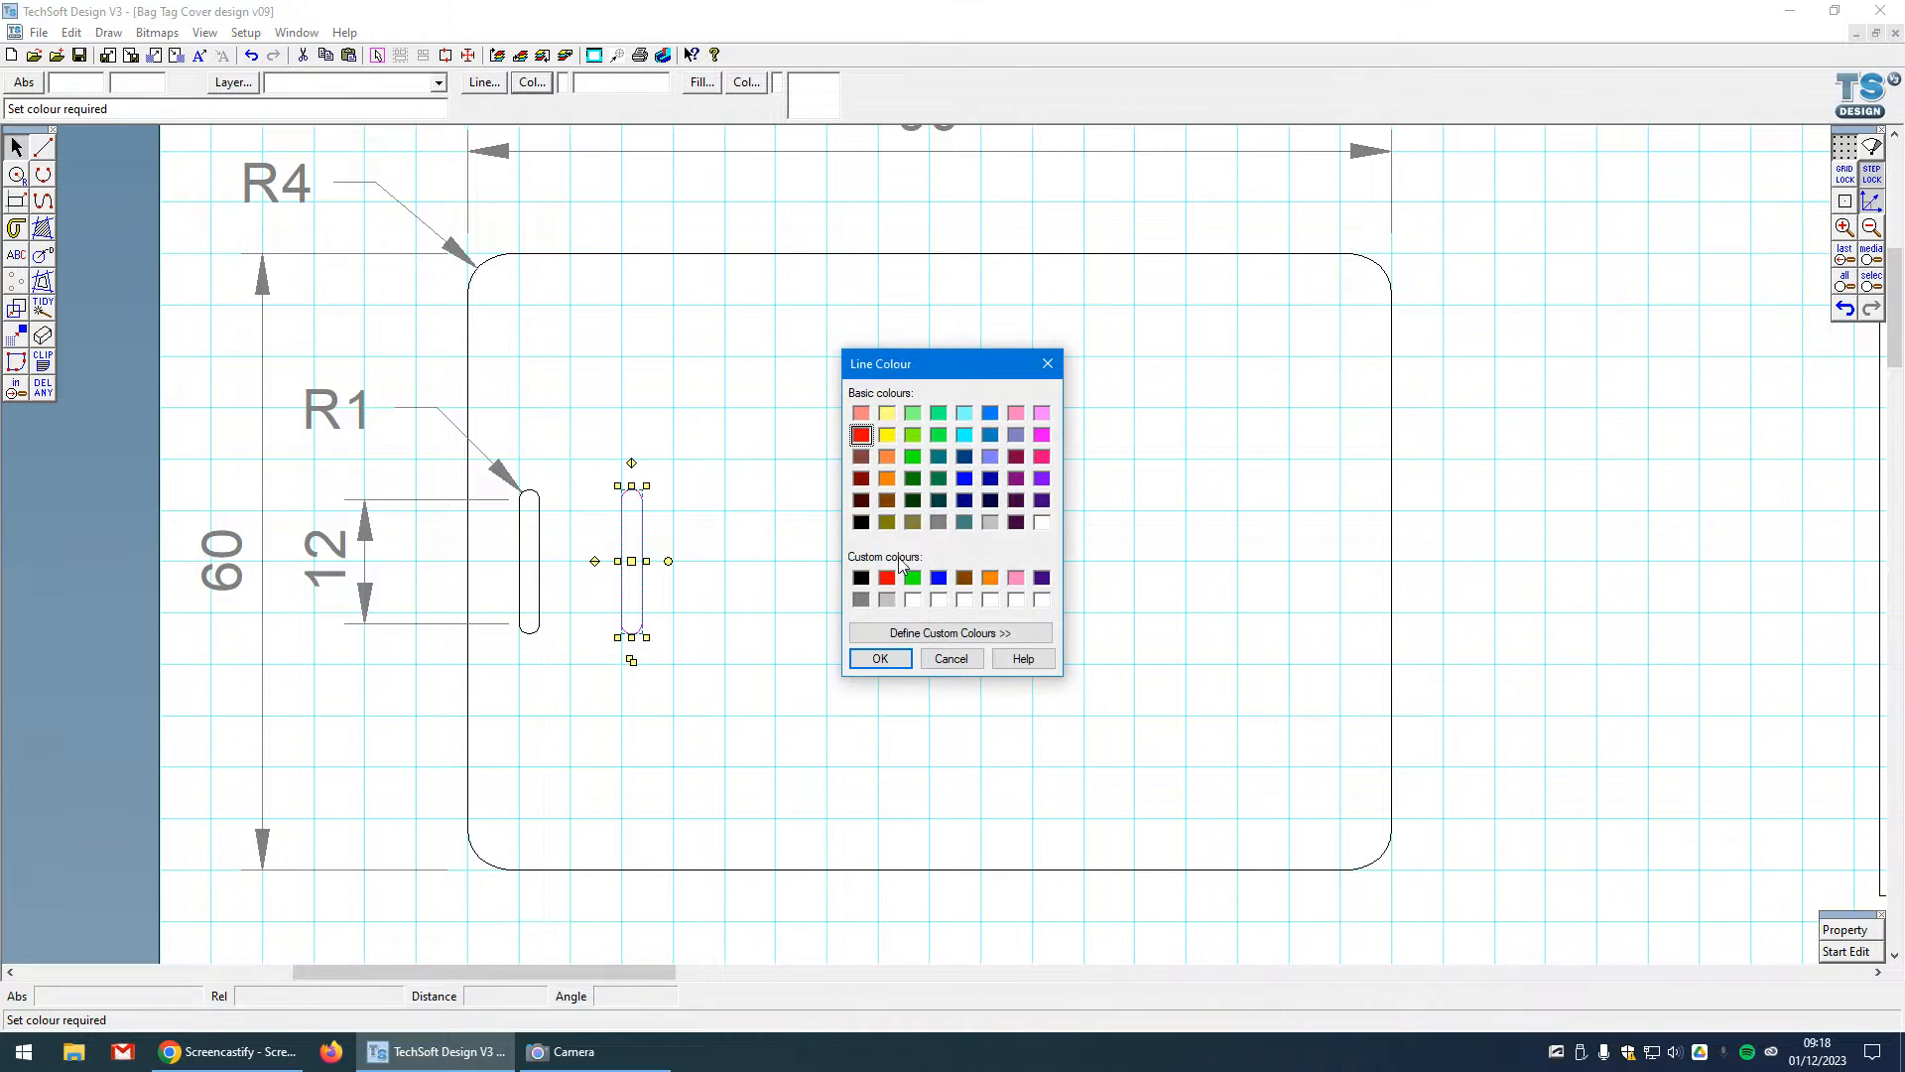
left_click(990, 523)
left_click(879, 659)
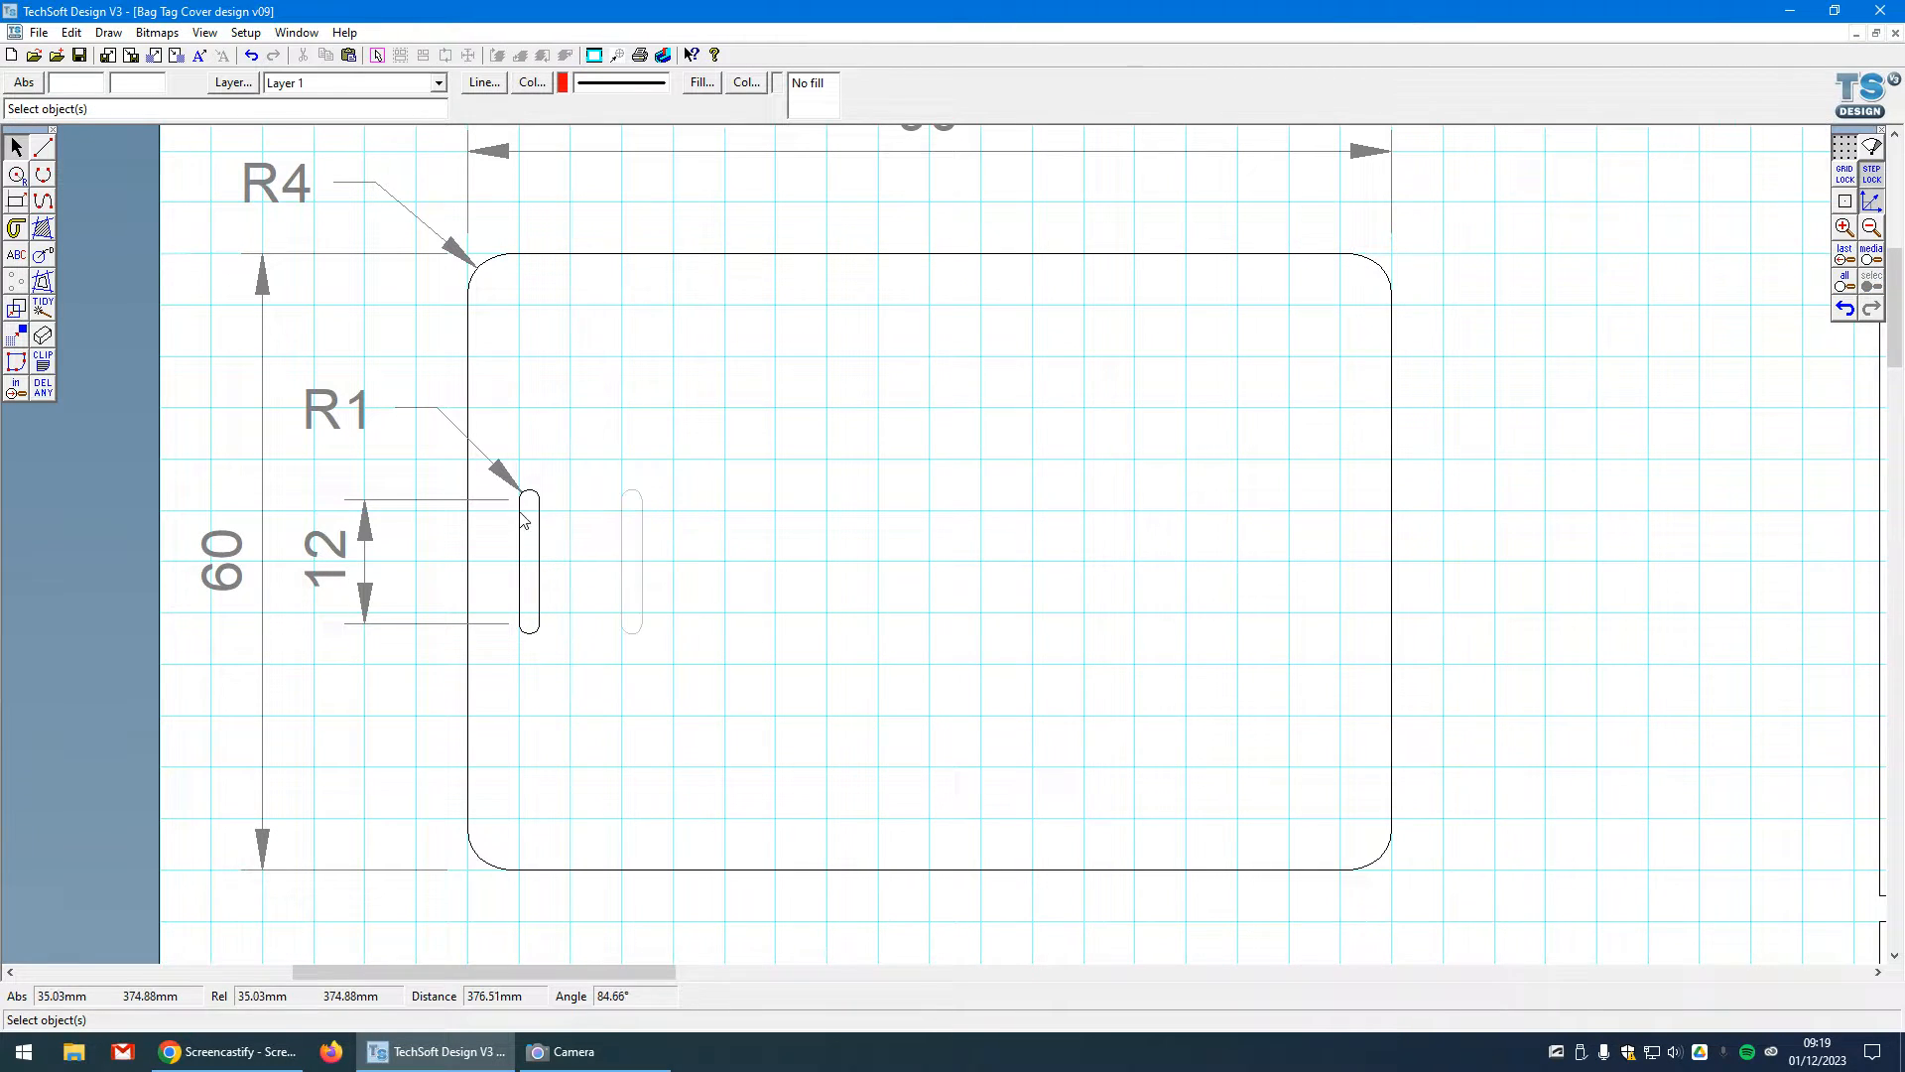
- Ungroup the 90 by 60 mm tag drawing so its dimensions separate from the outline and slot
scroll(498, 521, "down", 2)
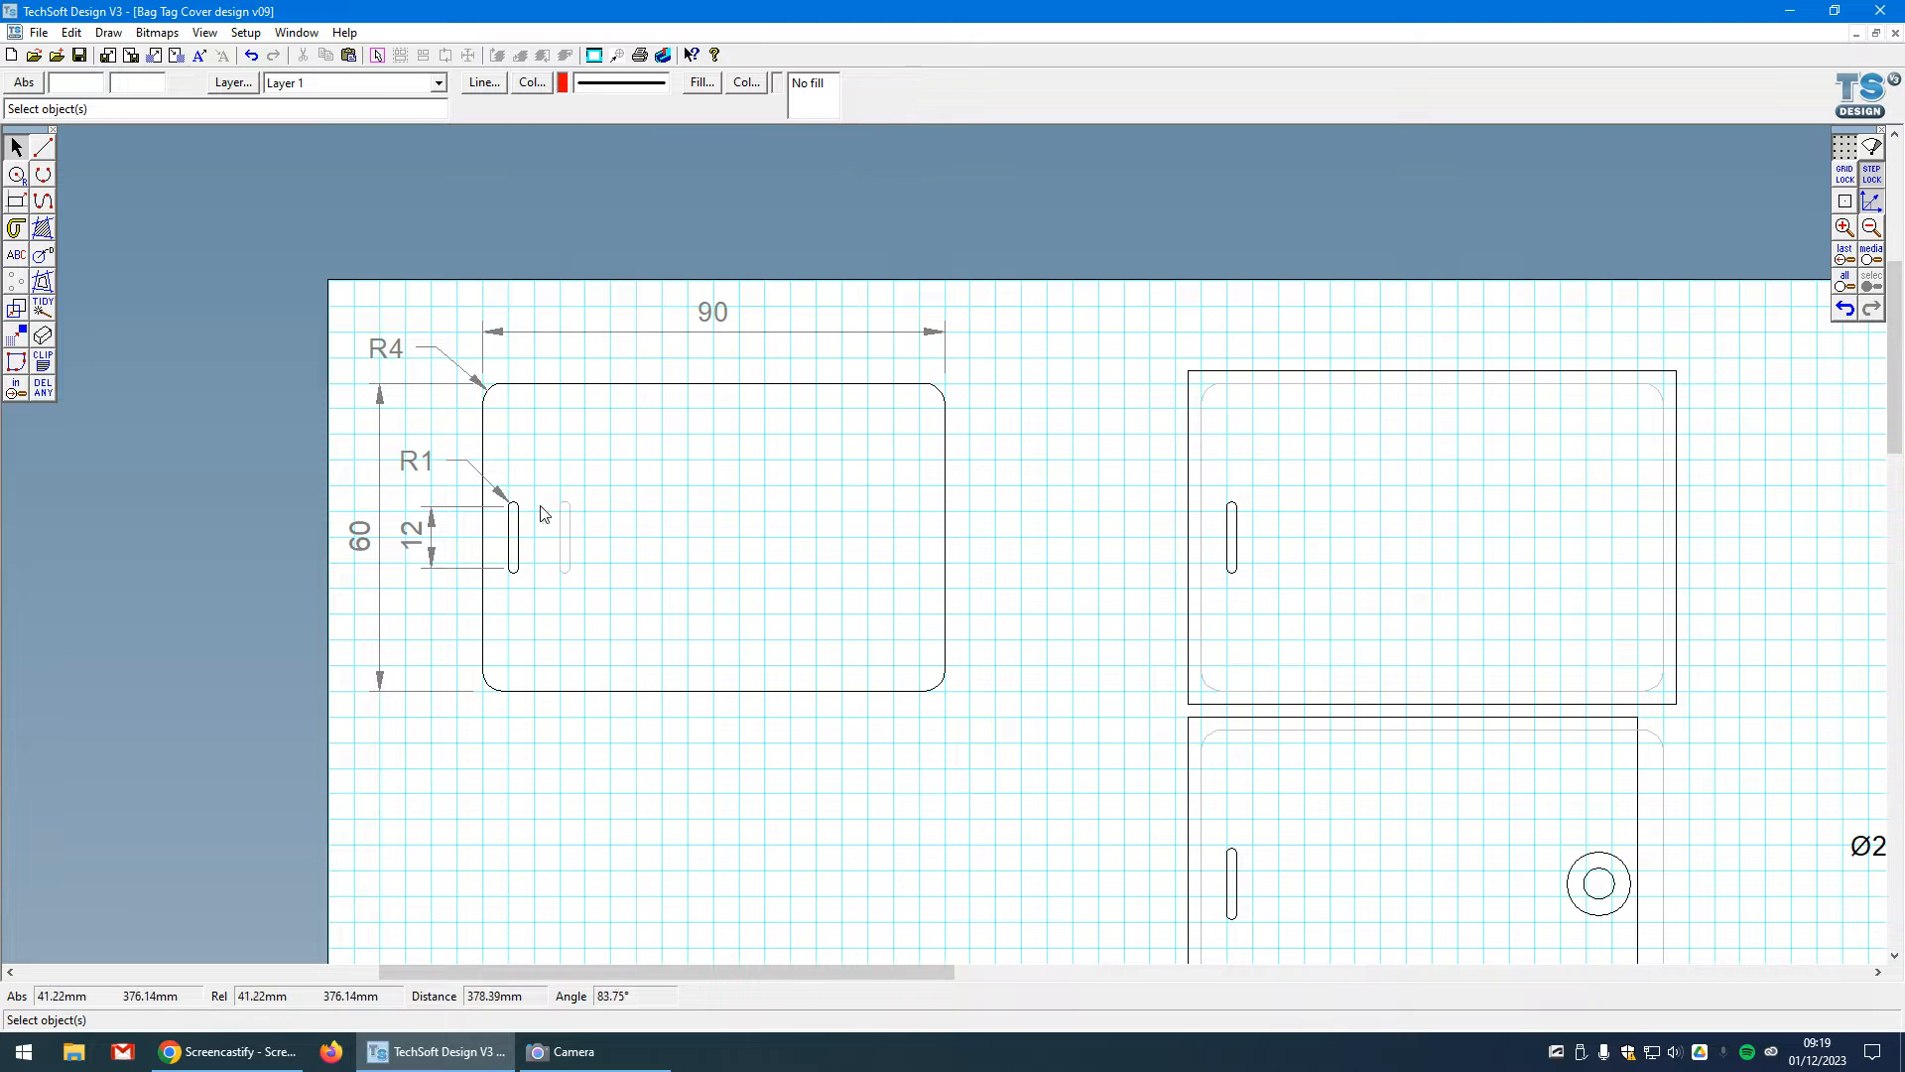
scroll(516, 529, "up", 1)
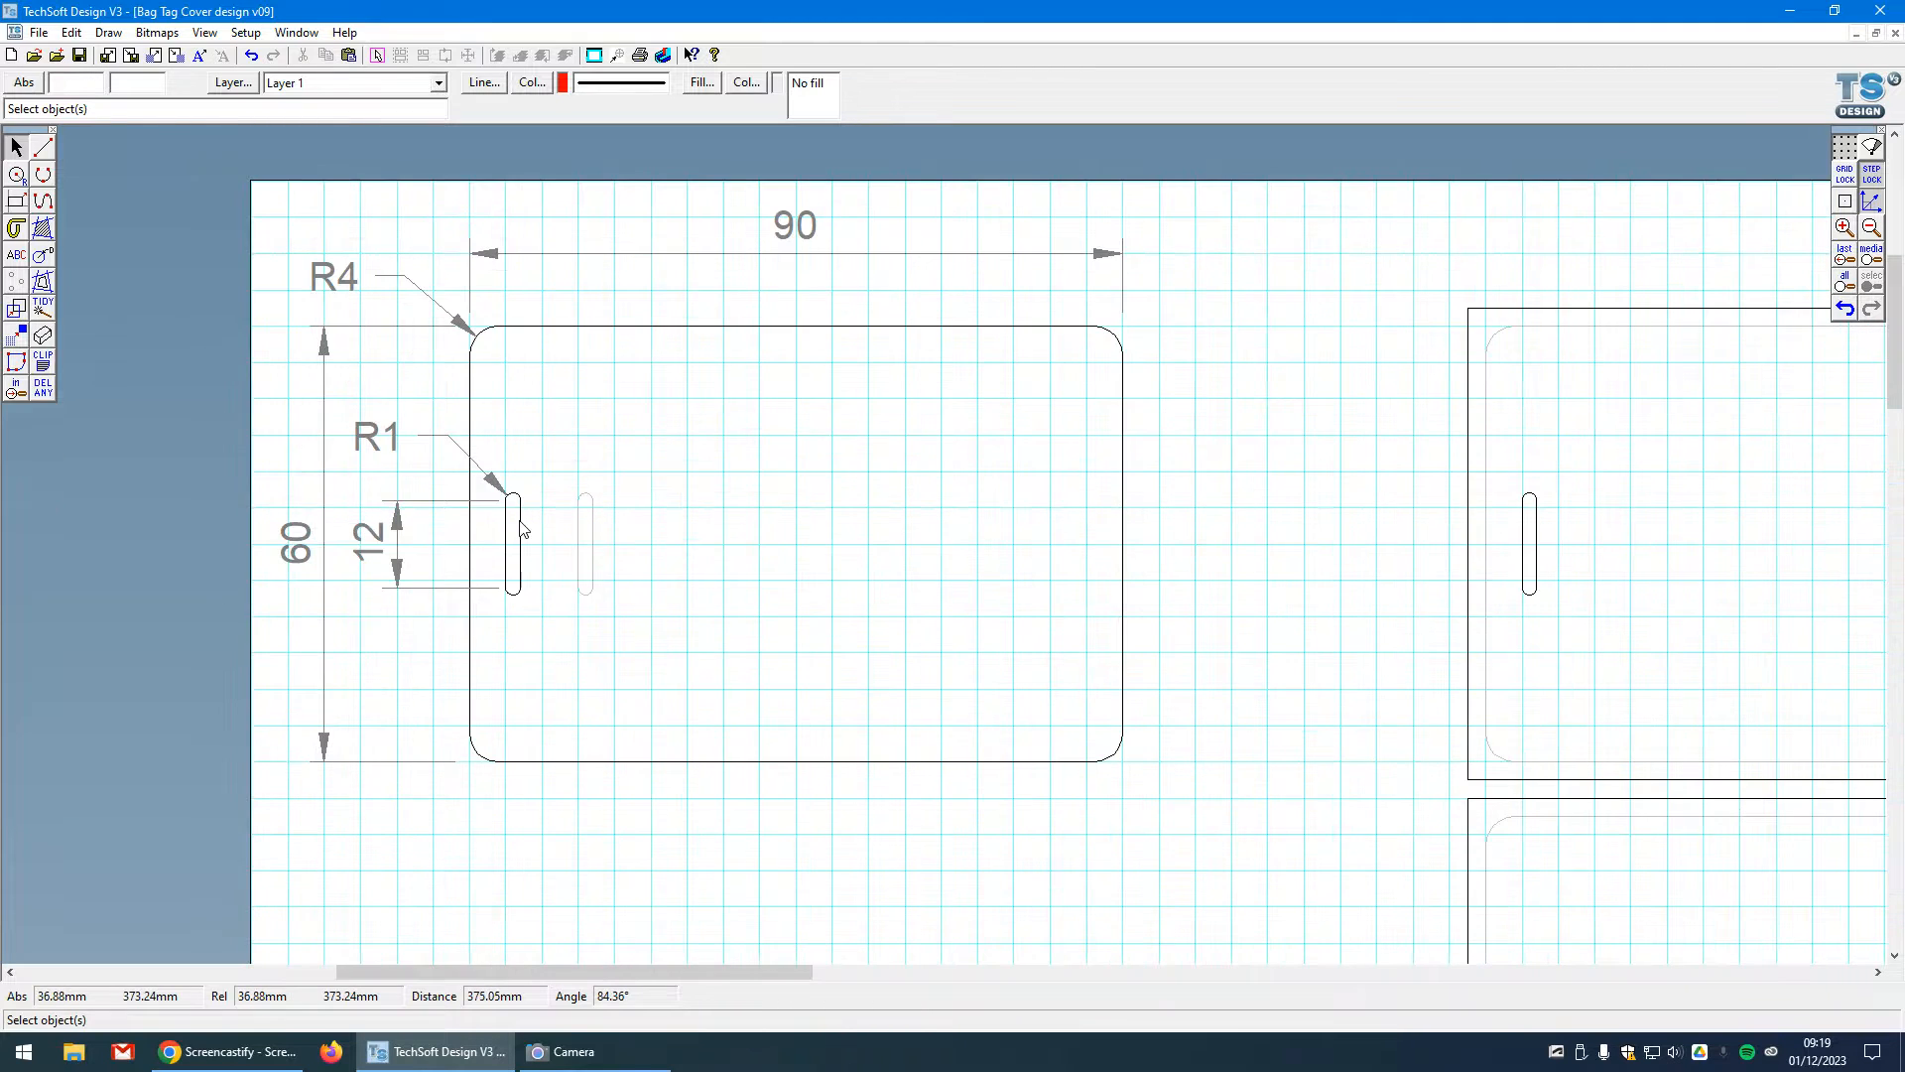
left_click(526, 536)
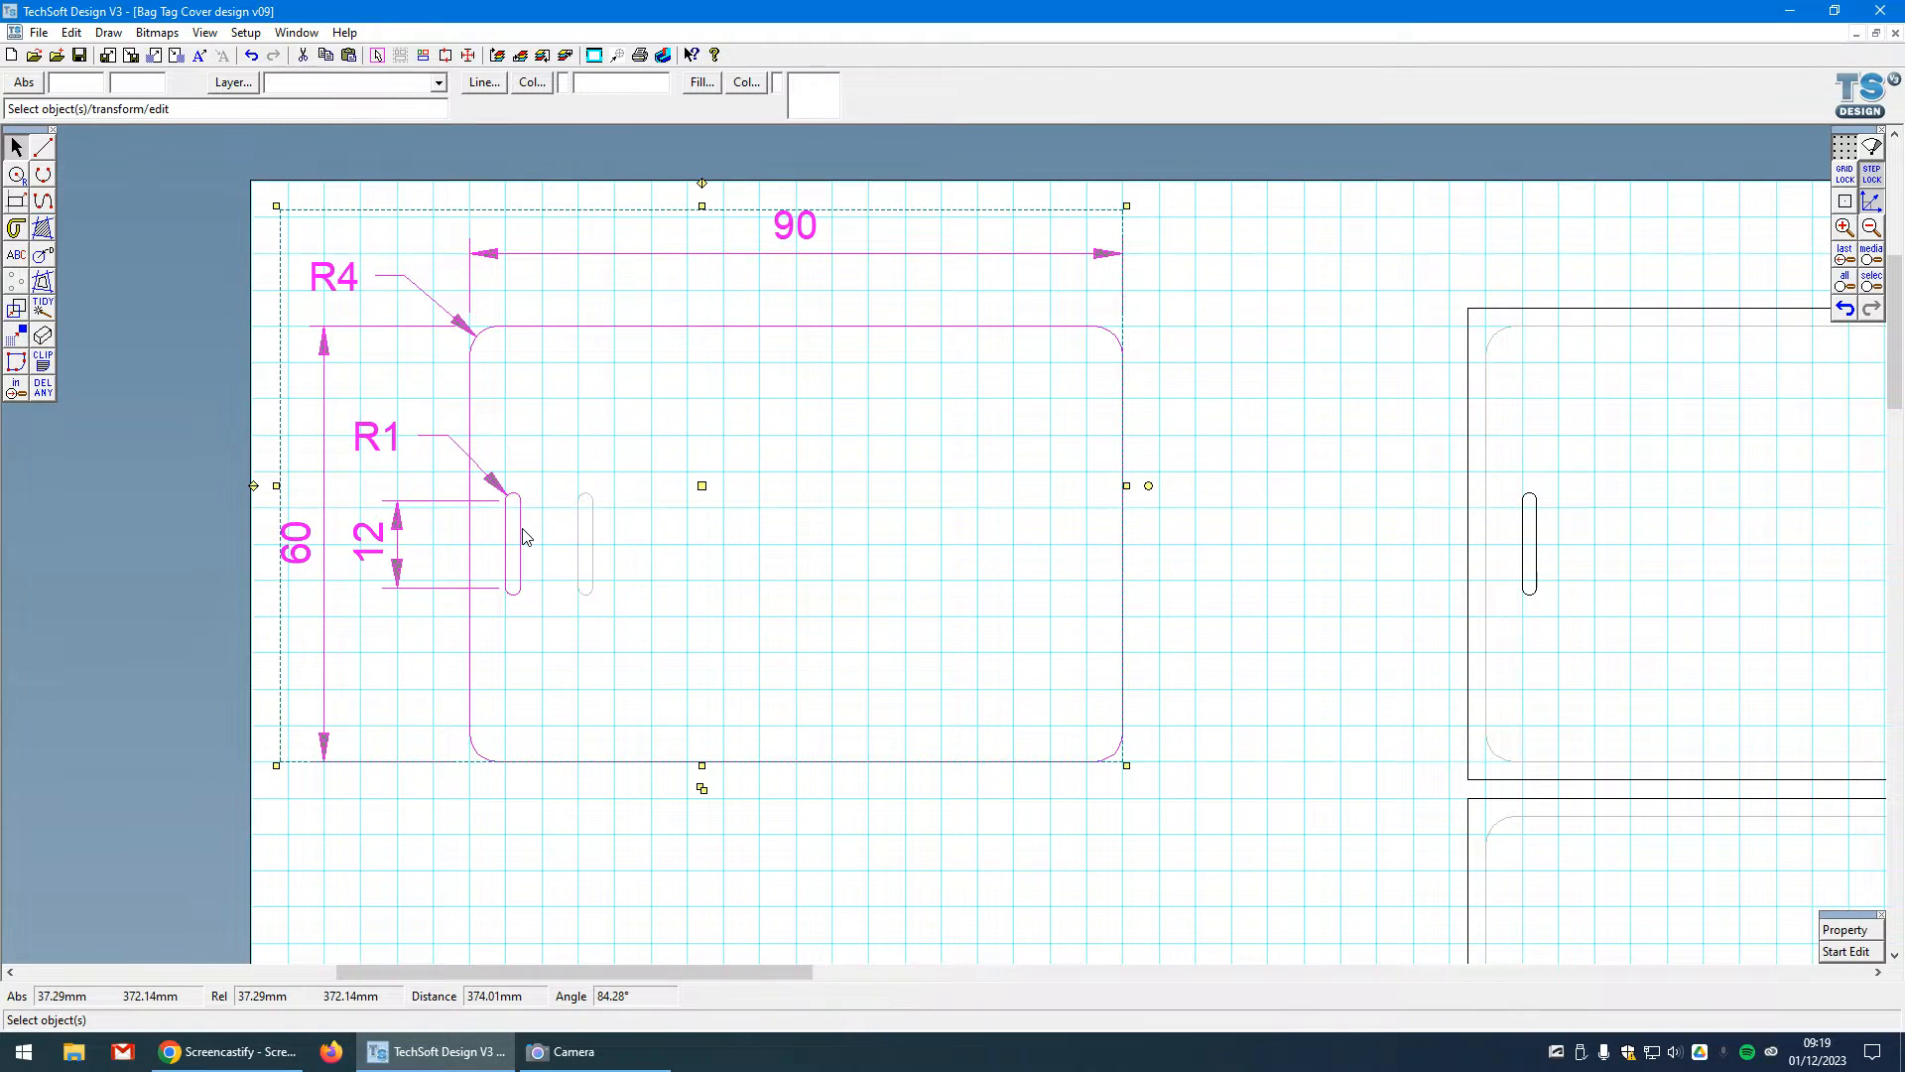
key("ctrl+u")
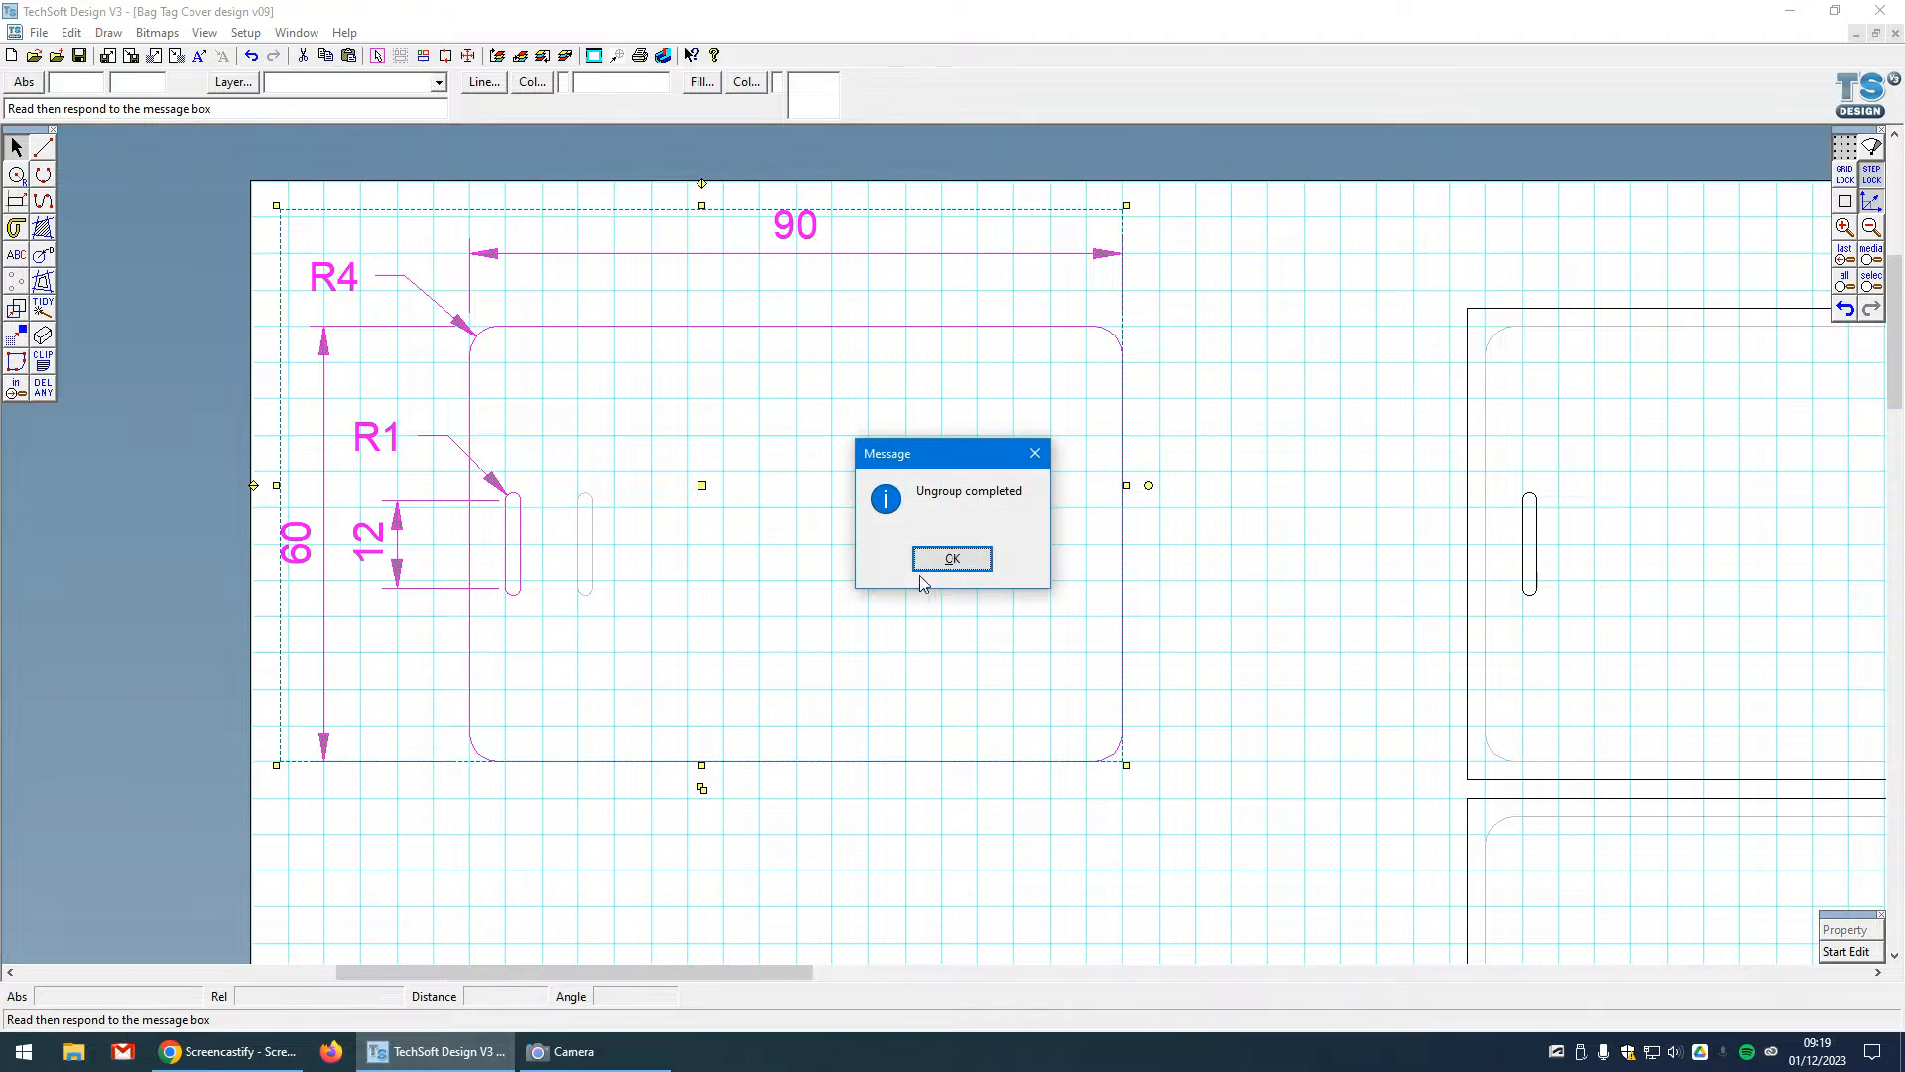
left_click(977, 550)
- Change the tag outline and its dimensioned slot to light grey, and delete the extra slot drawn beside it
left_click(529, 558)
left_click(520, 563)
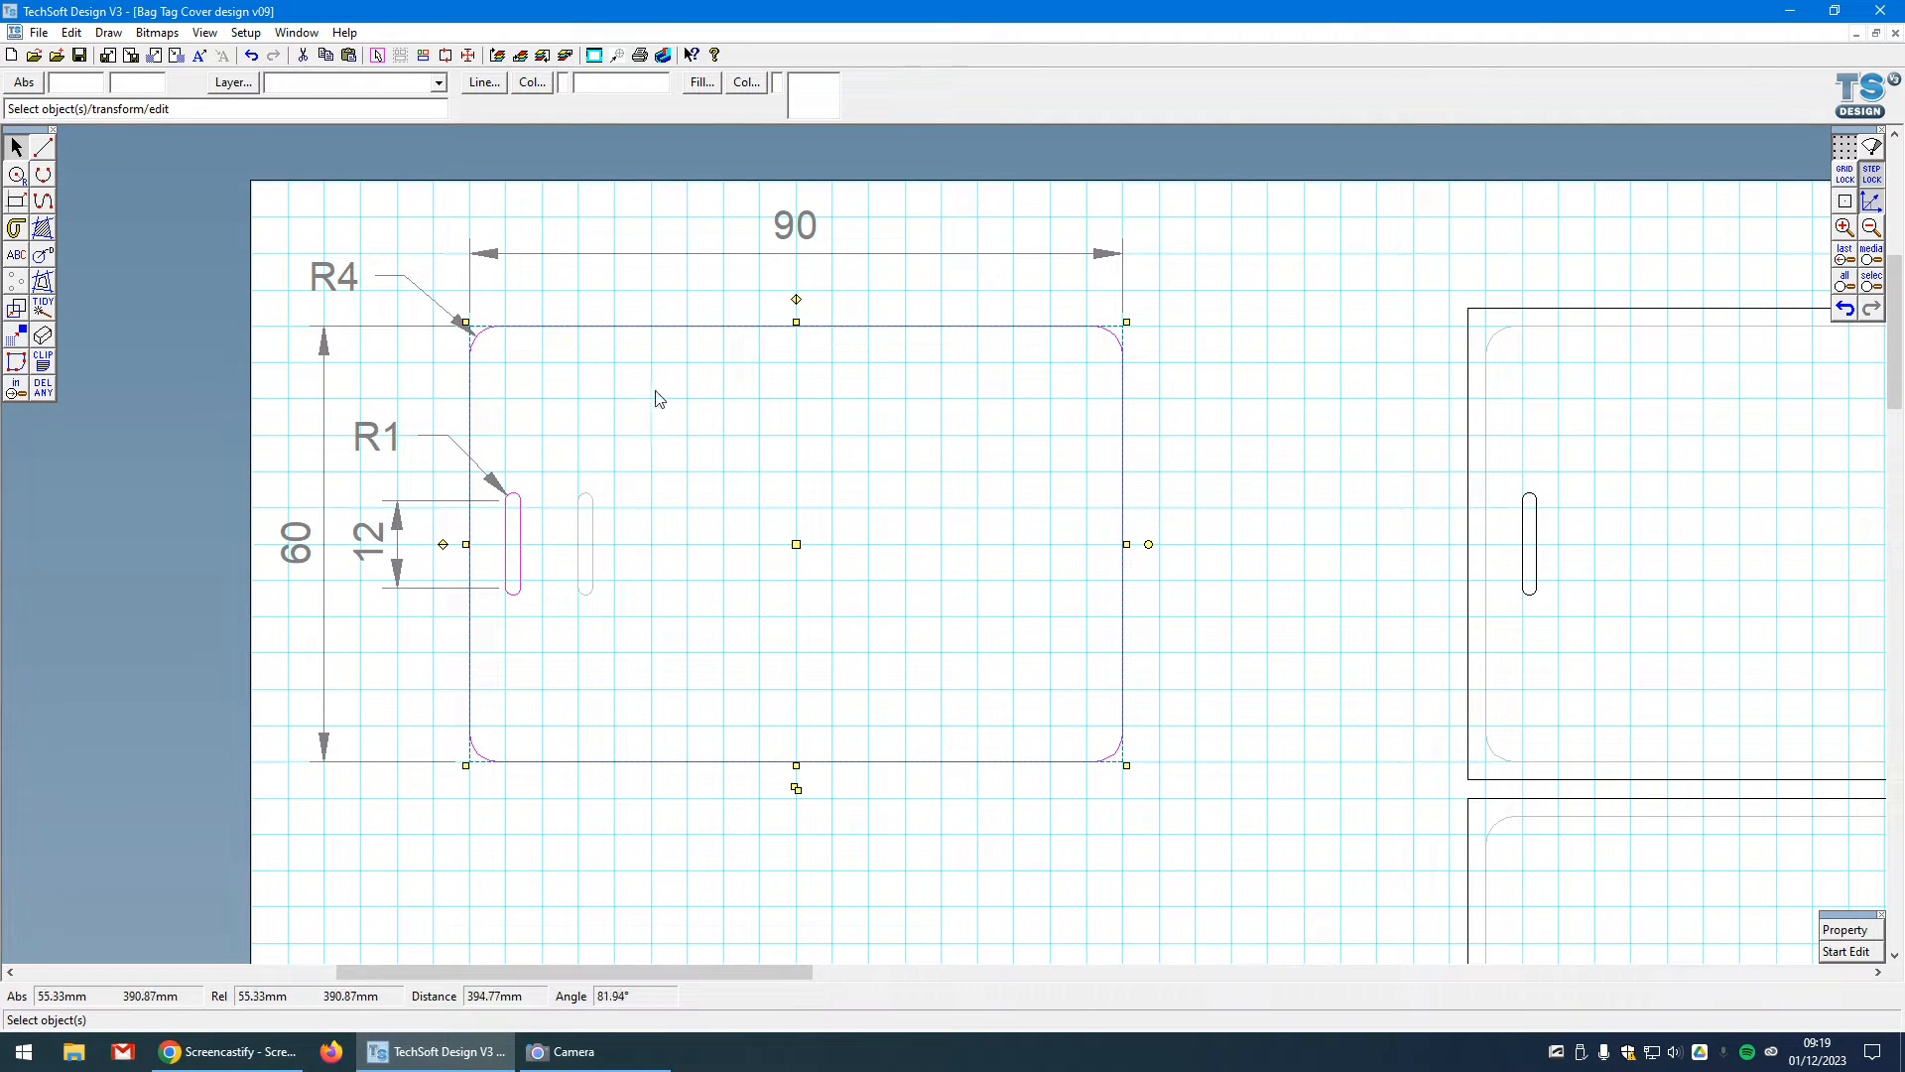
left_click(532, 81)
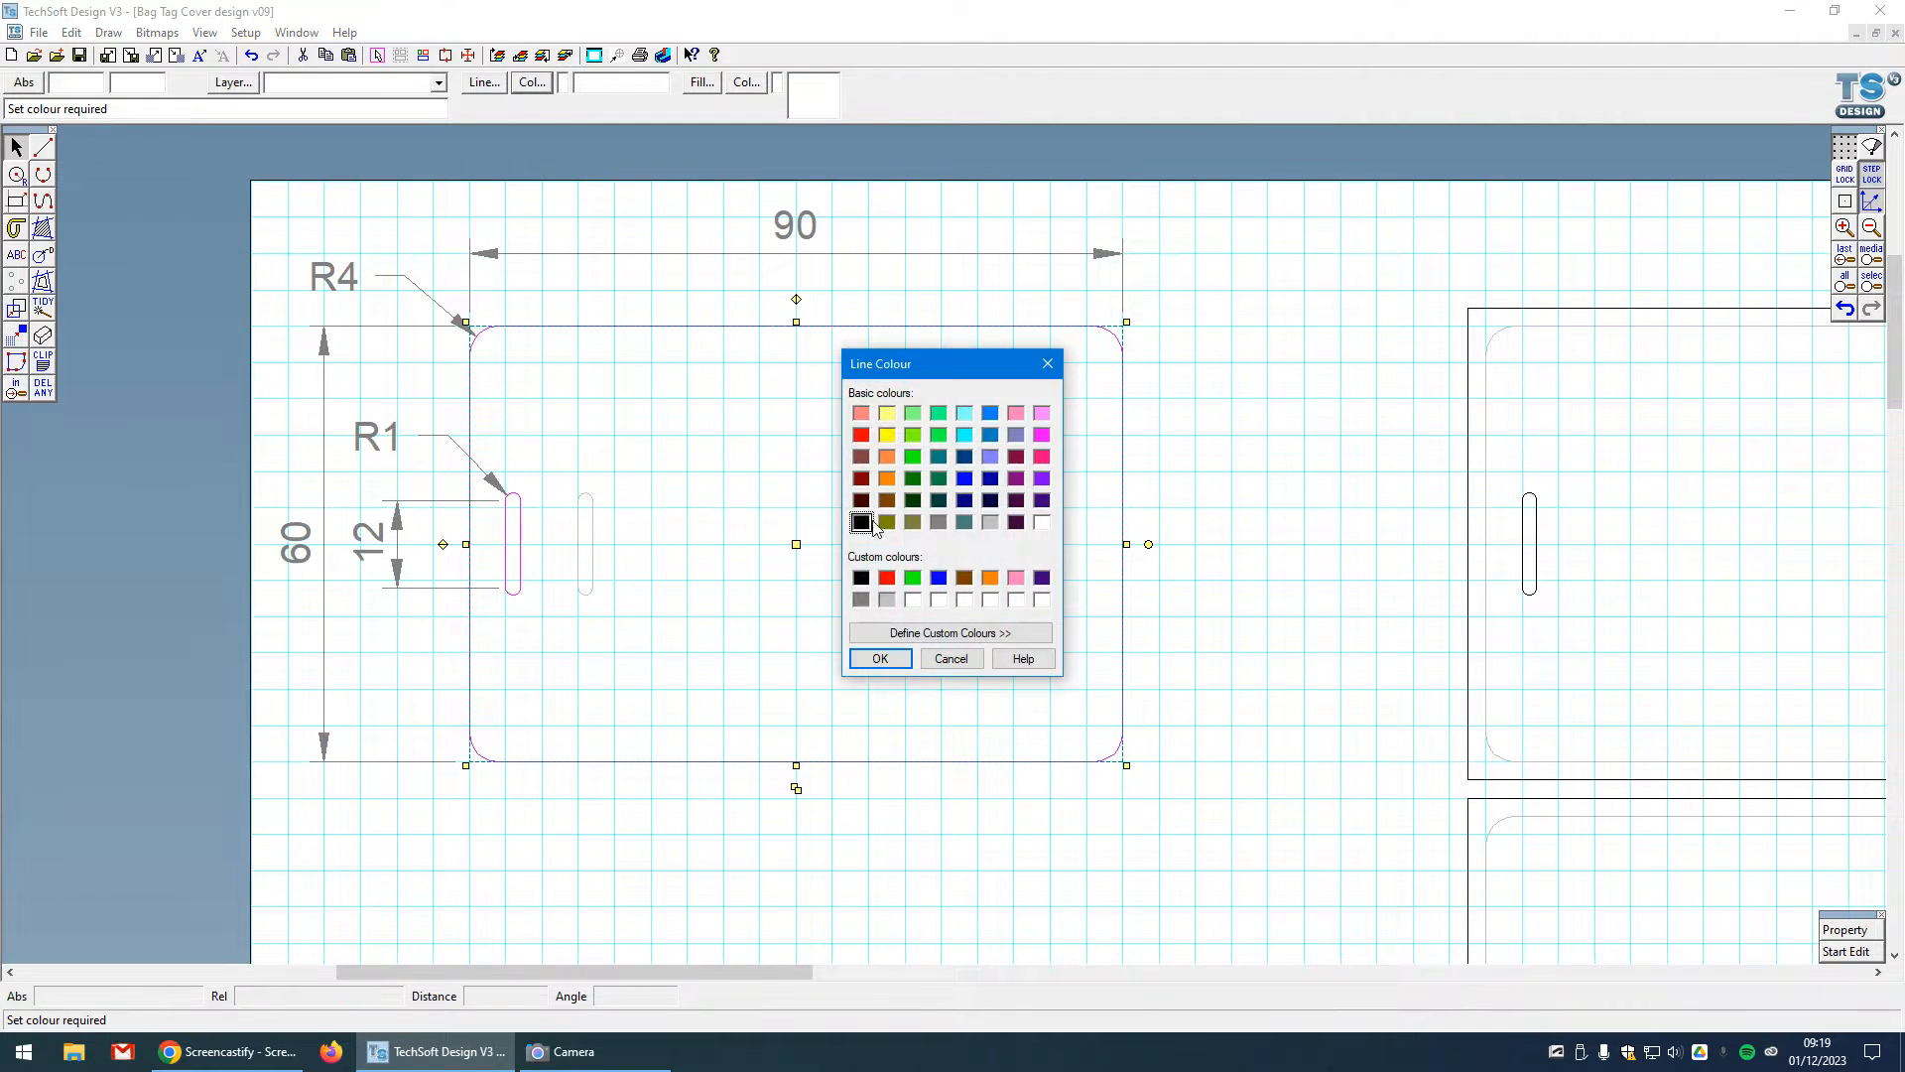
left_click(991, 522)
left_click(879, 658)
left_click(694, 677)
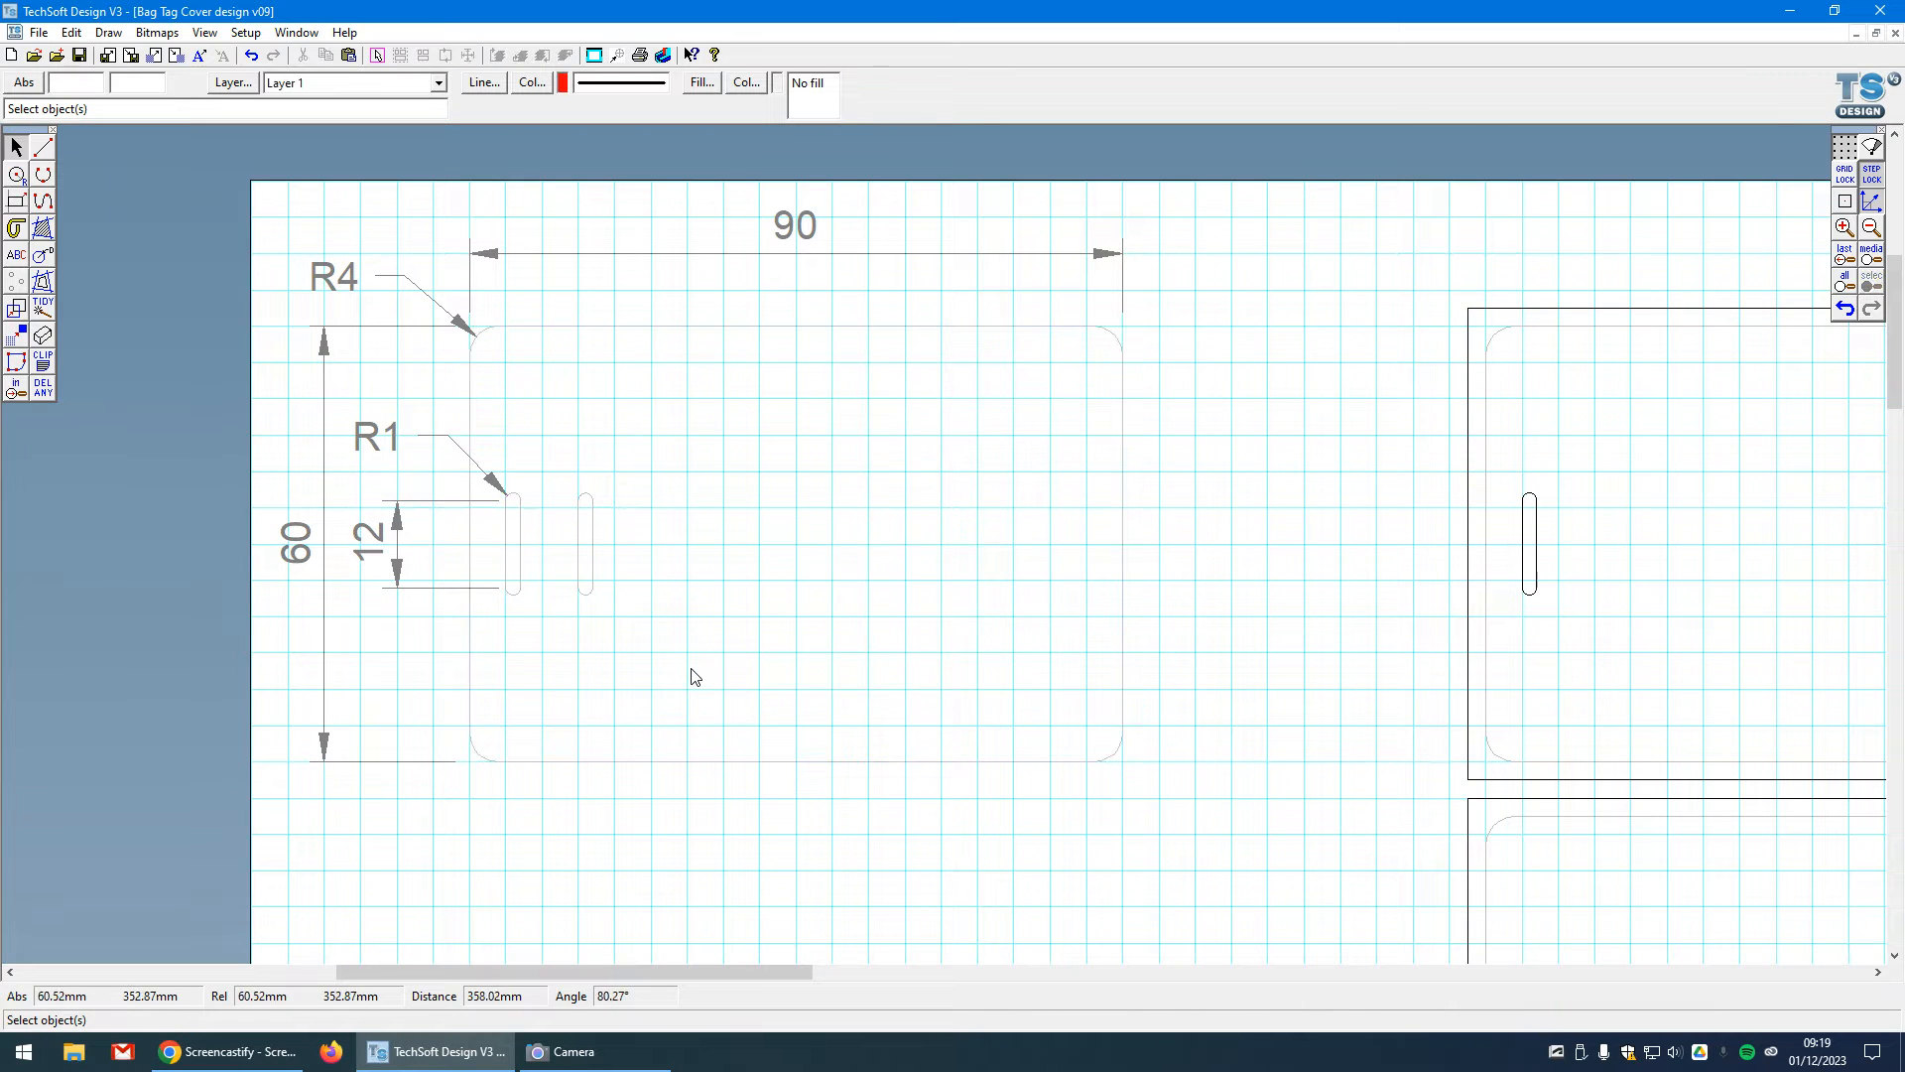
left_click(596, 573)
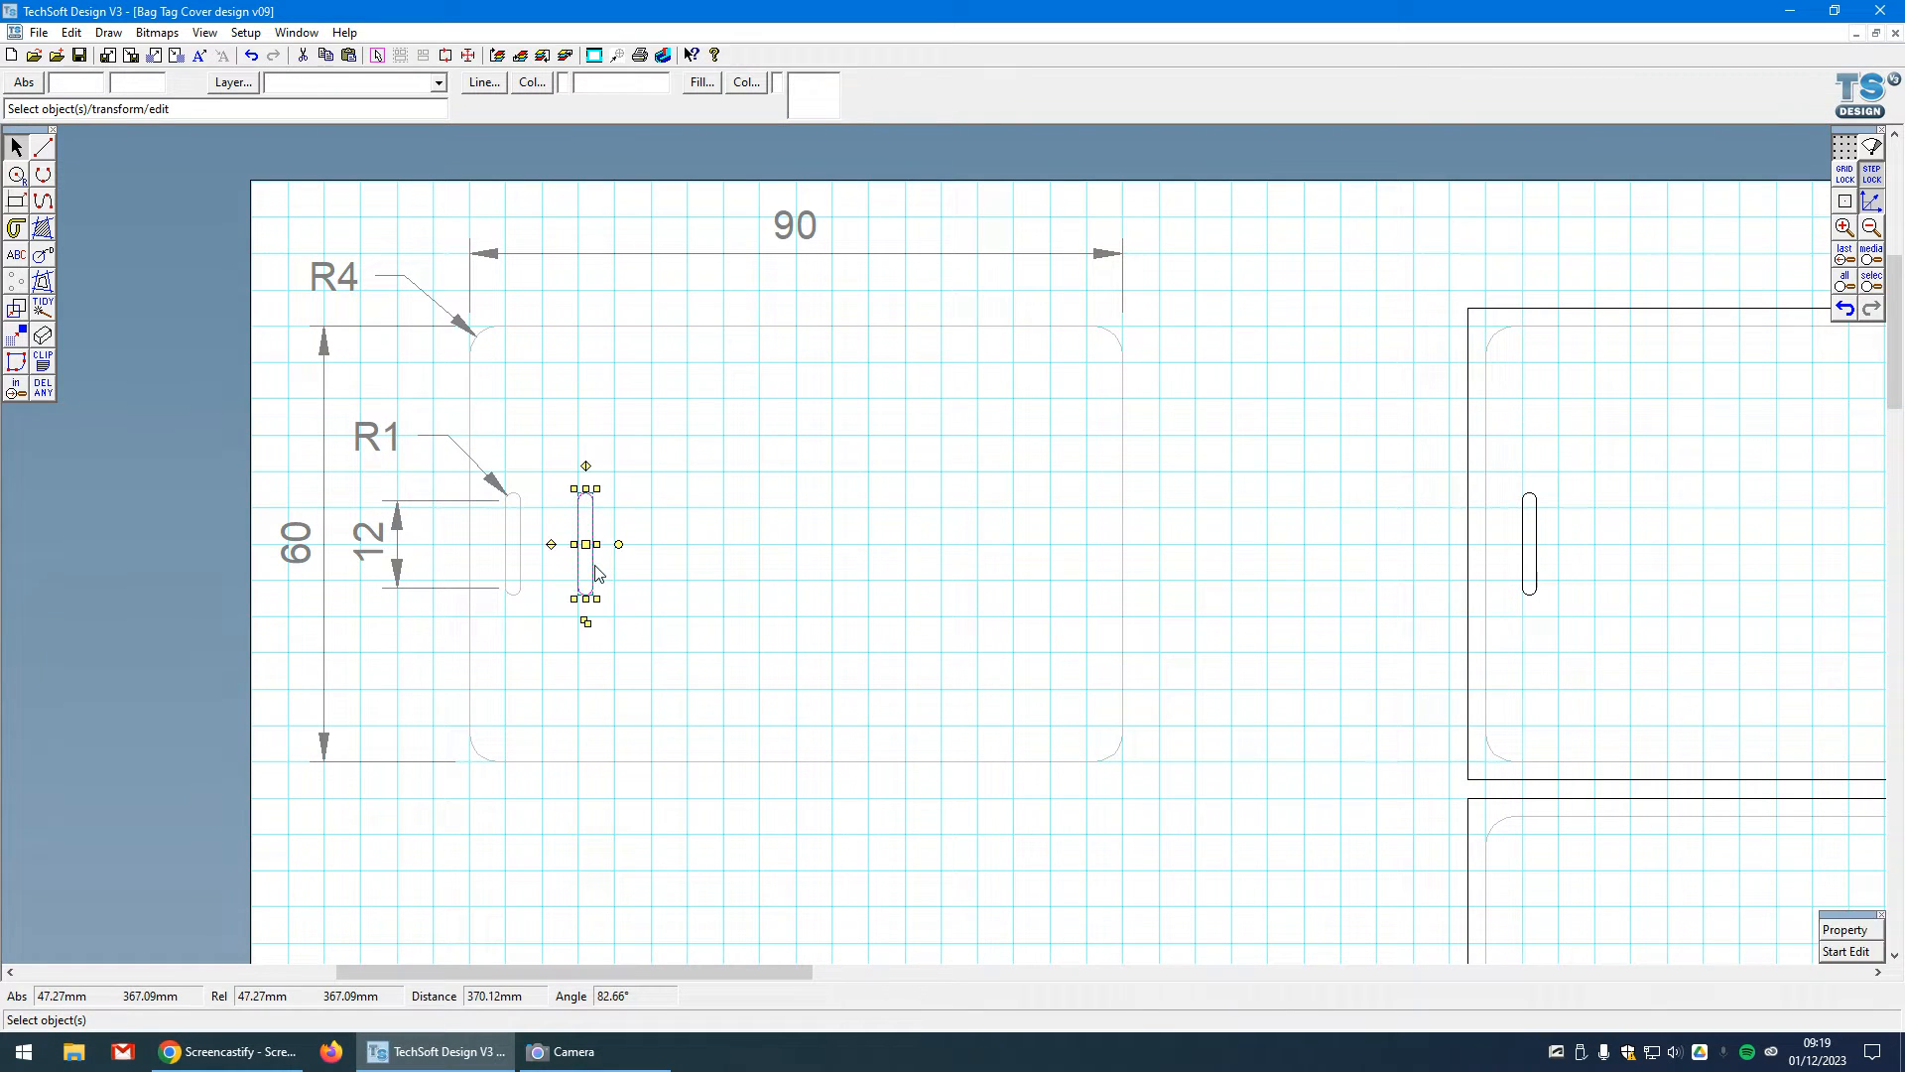
key("Delete")
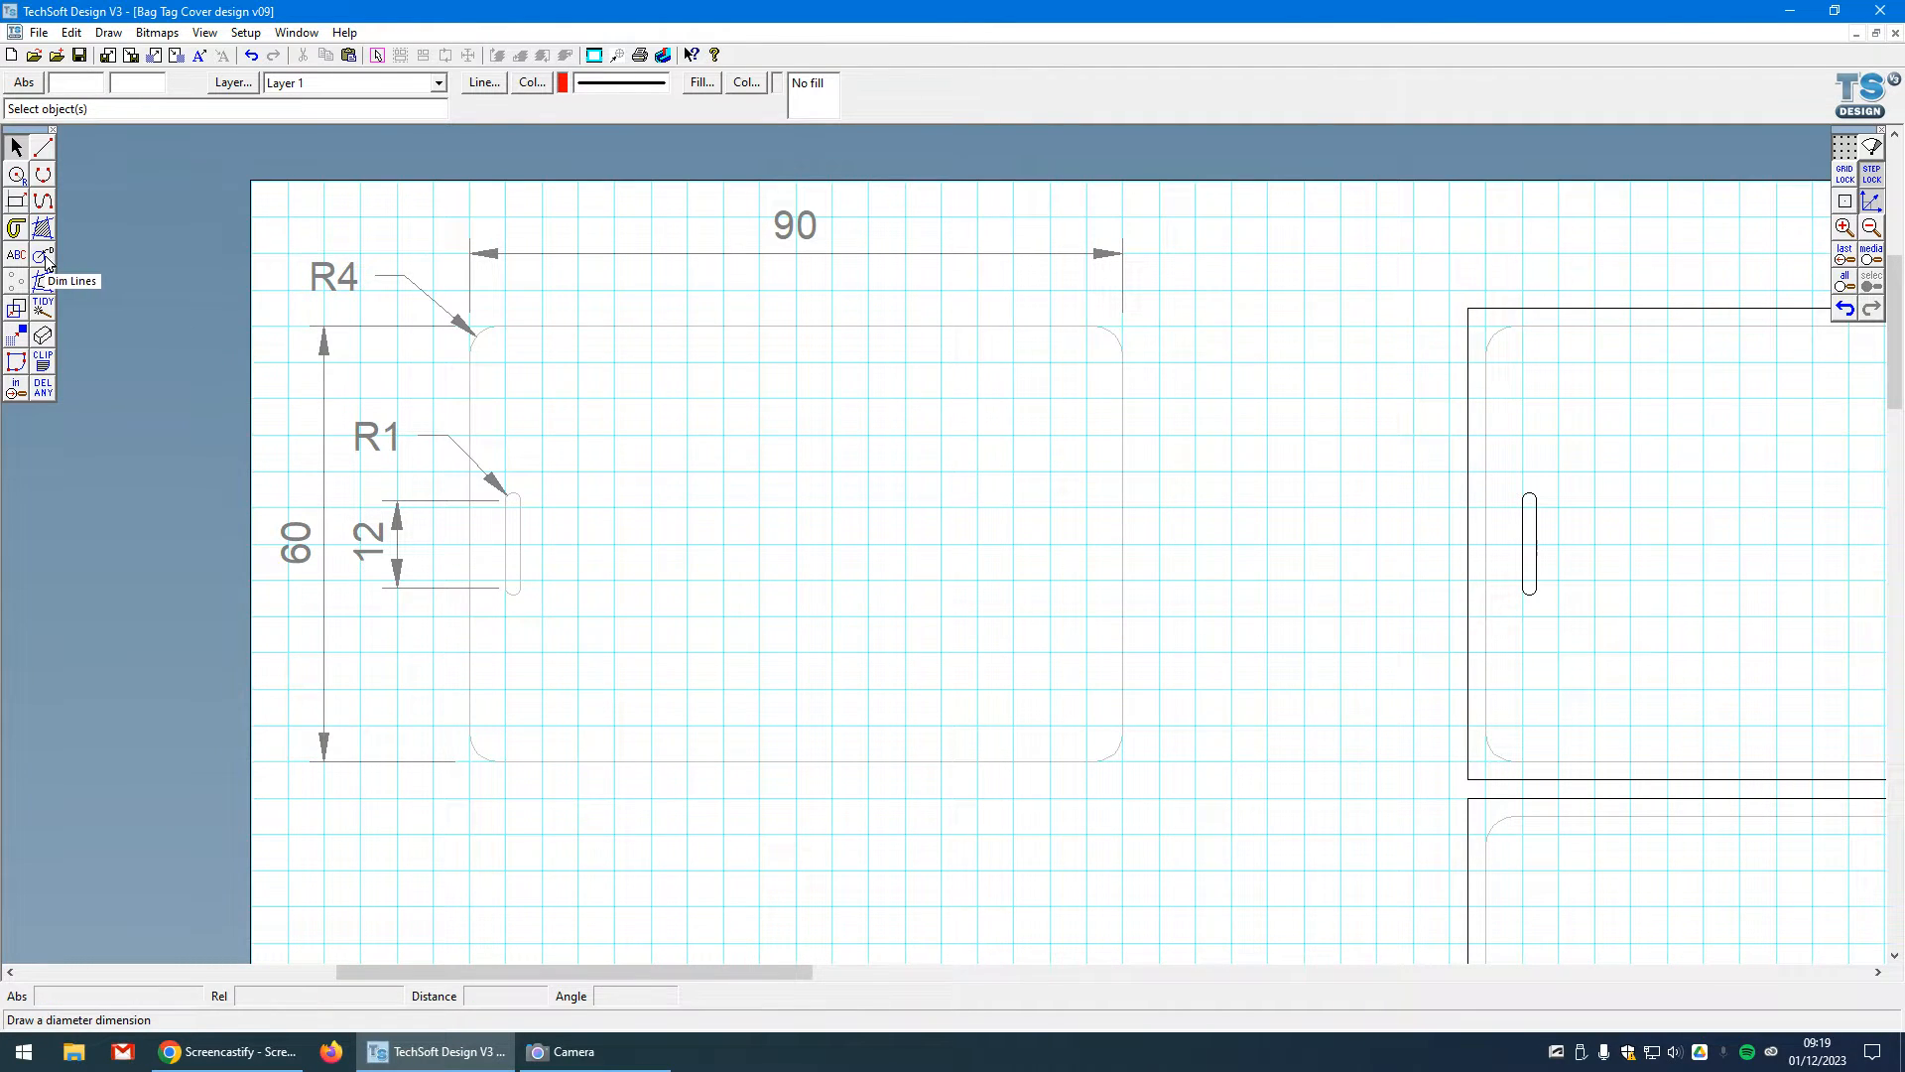
- Change the line colour of the six hole diameter dimensions beside the three bag tag cover layouts to grey
scroll(137, 276, "down", 3)
scroll(1573, 528, "up", 4)
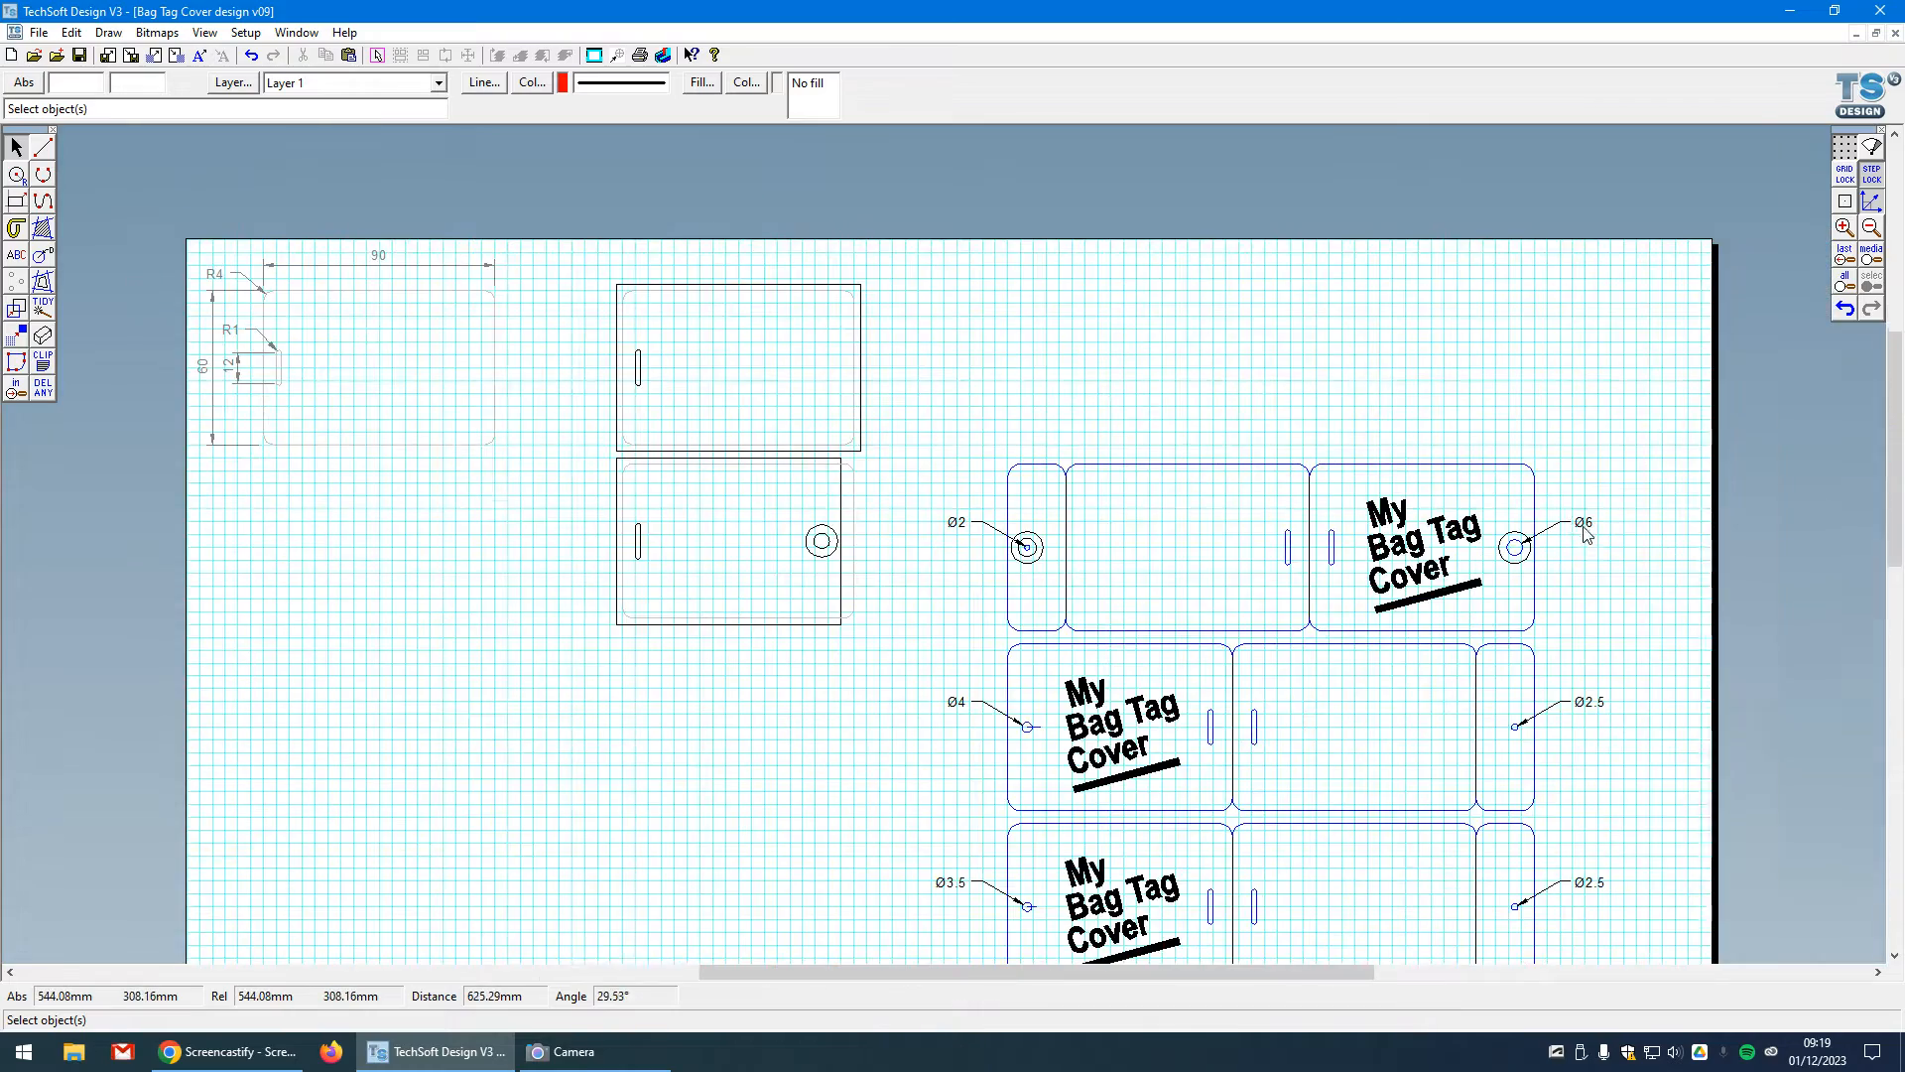
scroll(1573, 528, "down", 4)
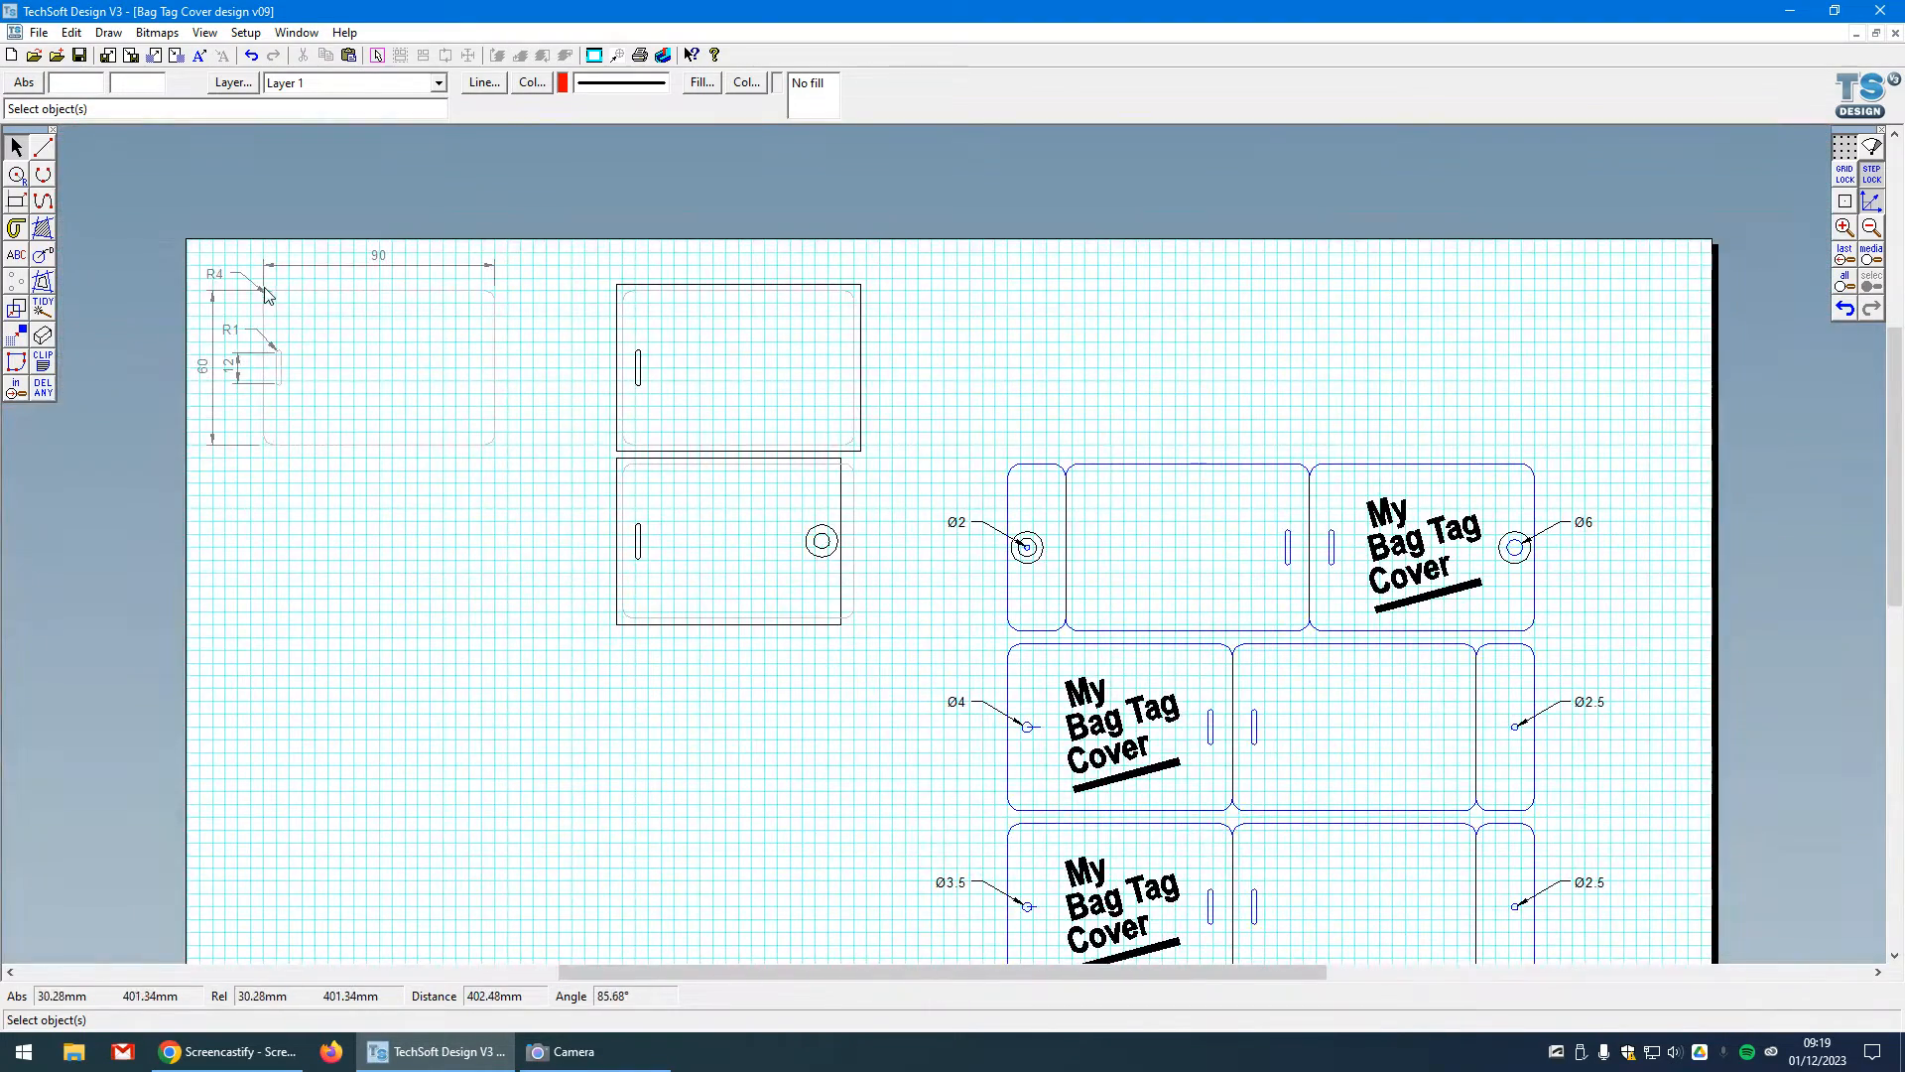
scroll(277, 293, "up", 3)
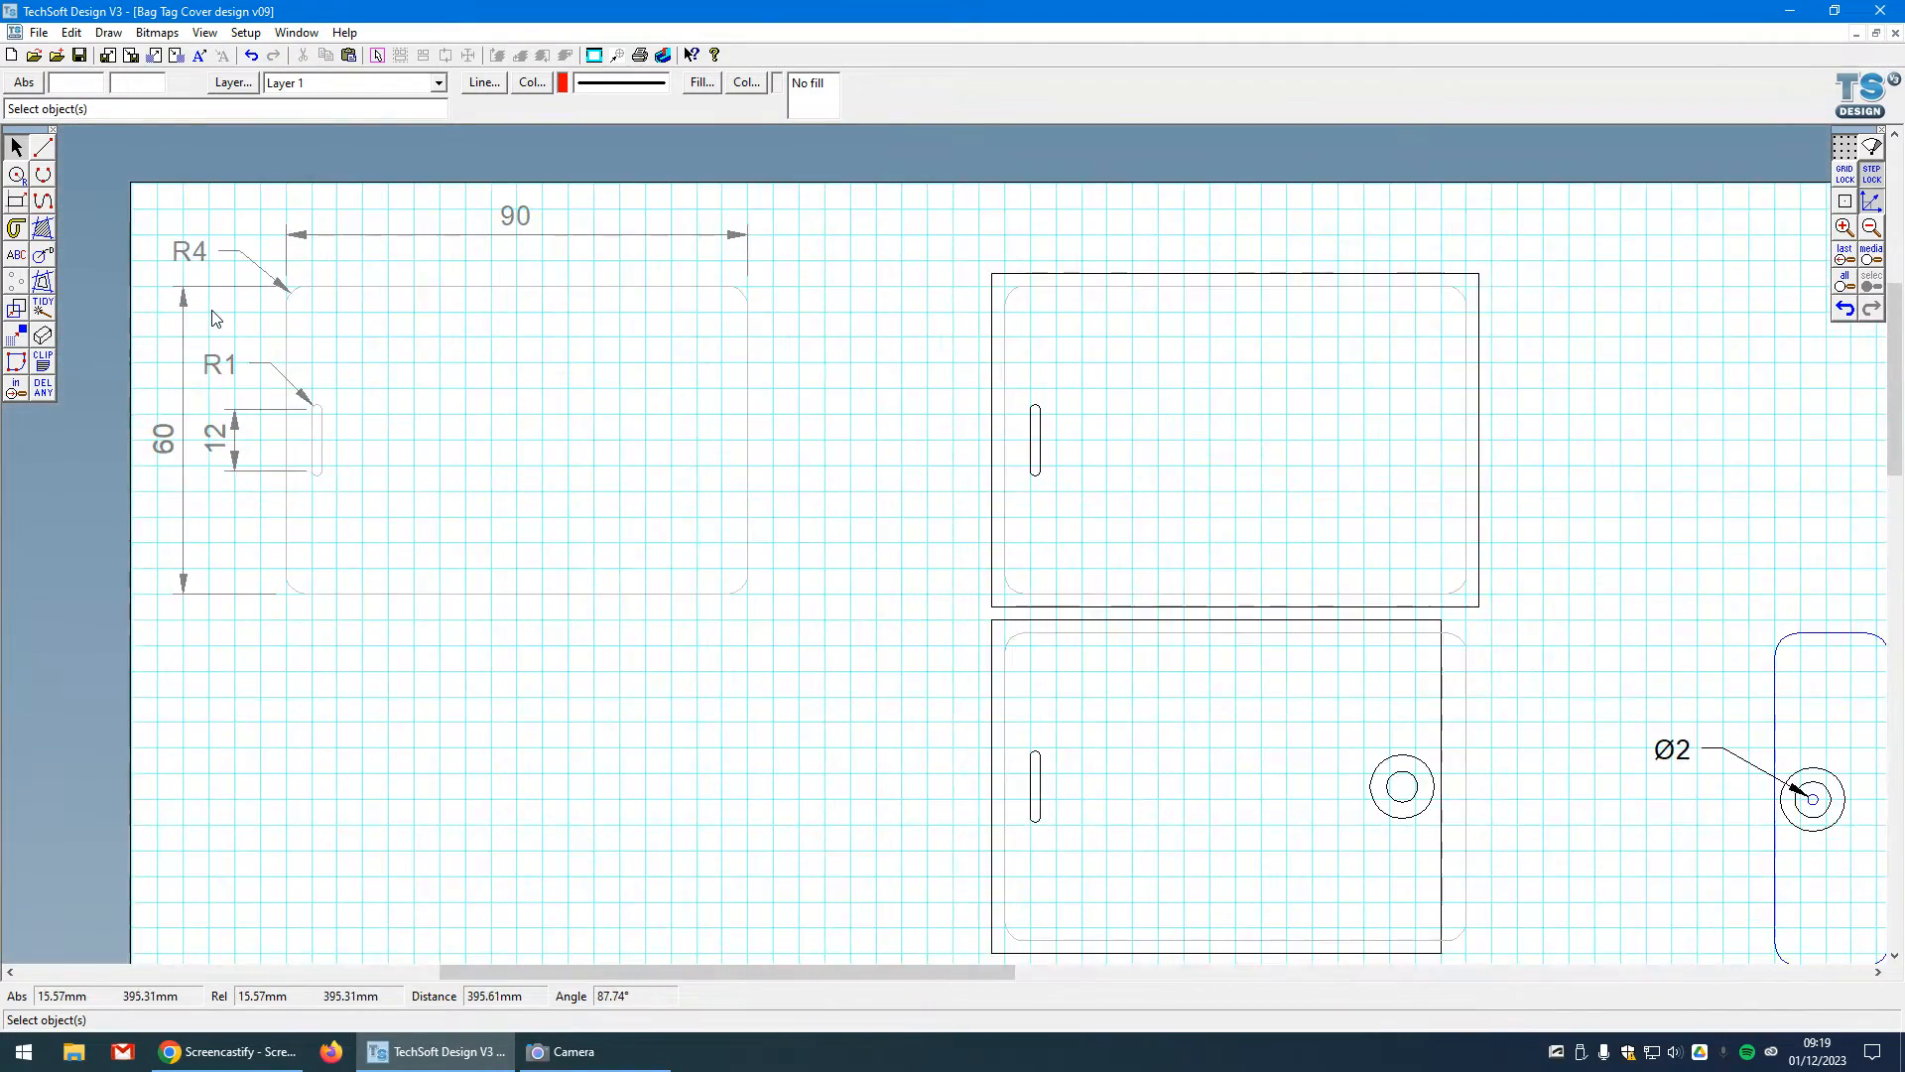
scroll(315, 476, "down", 3)
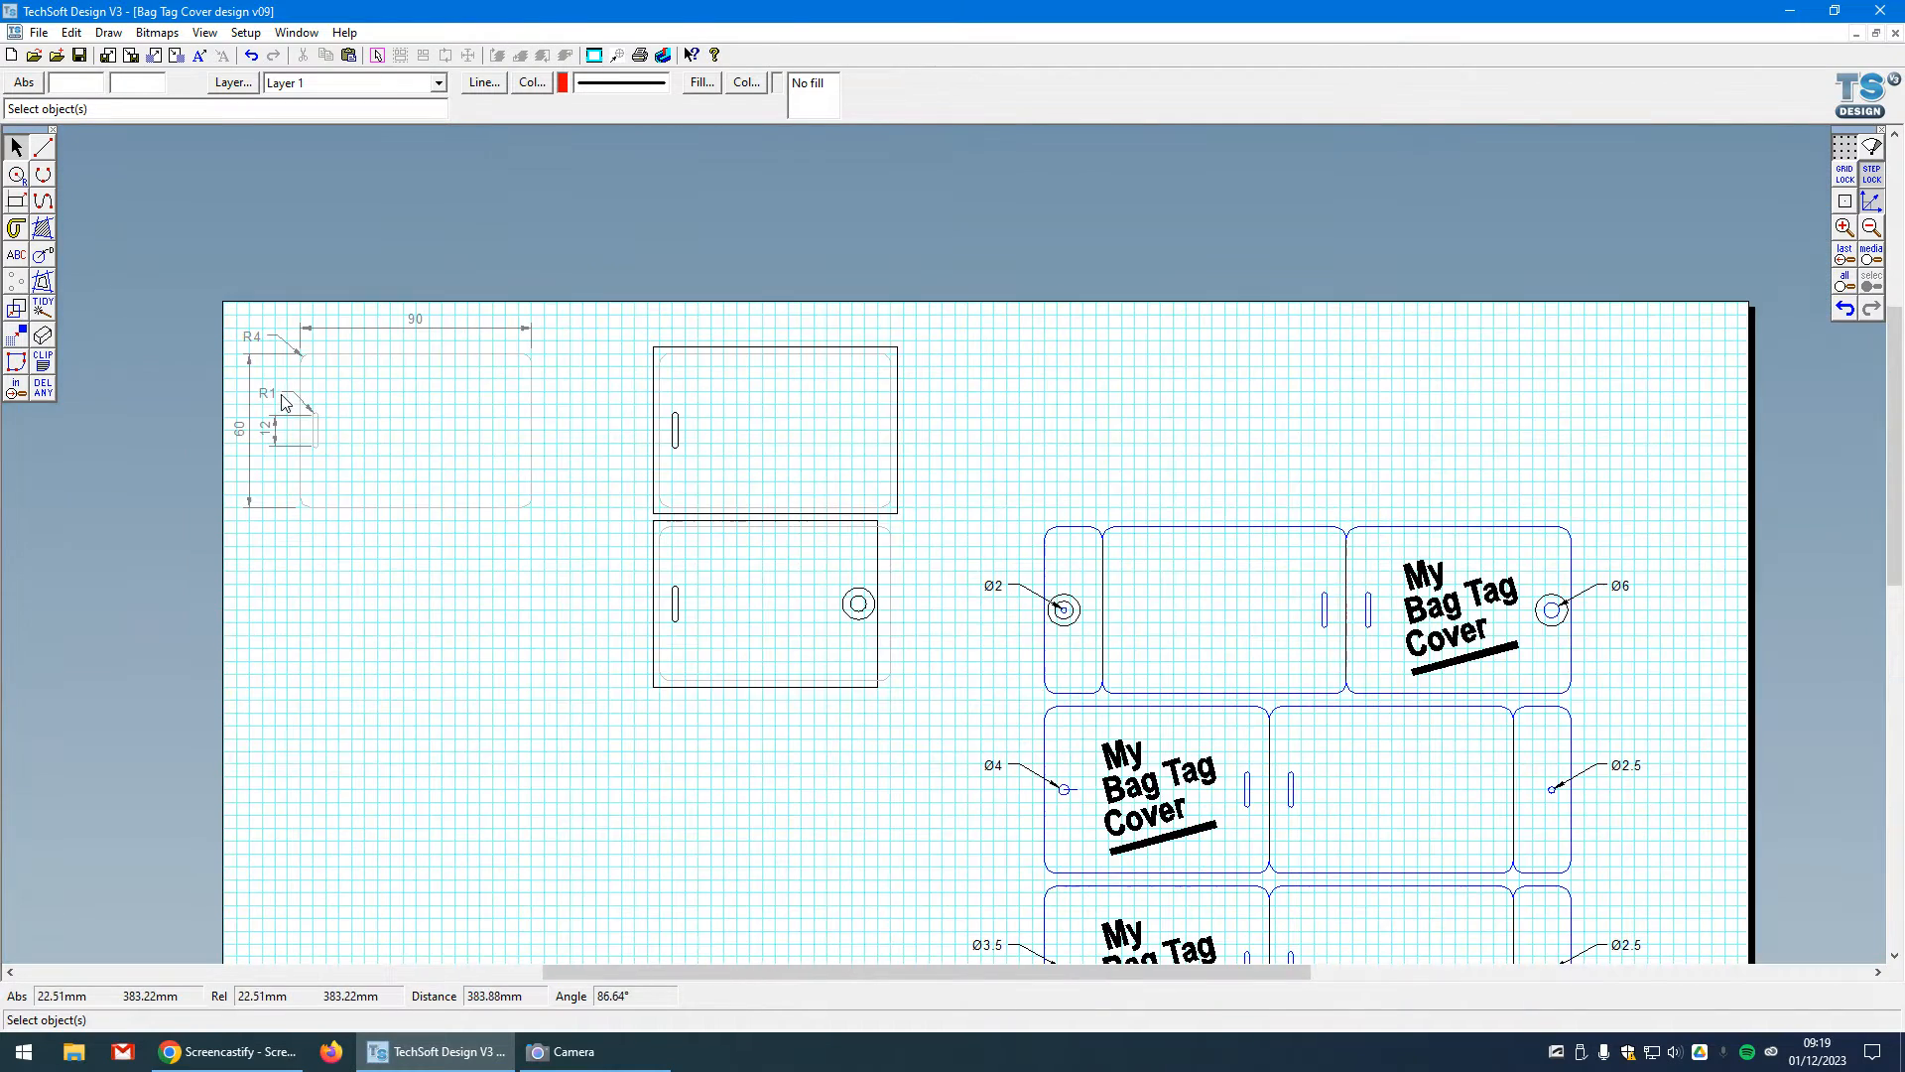
scroll(574, 475, "down", 1)
scroll(1138, 691, "up", 1)
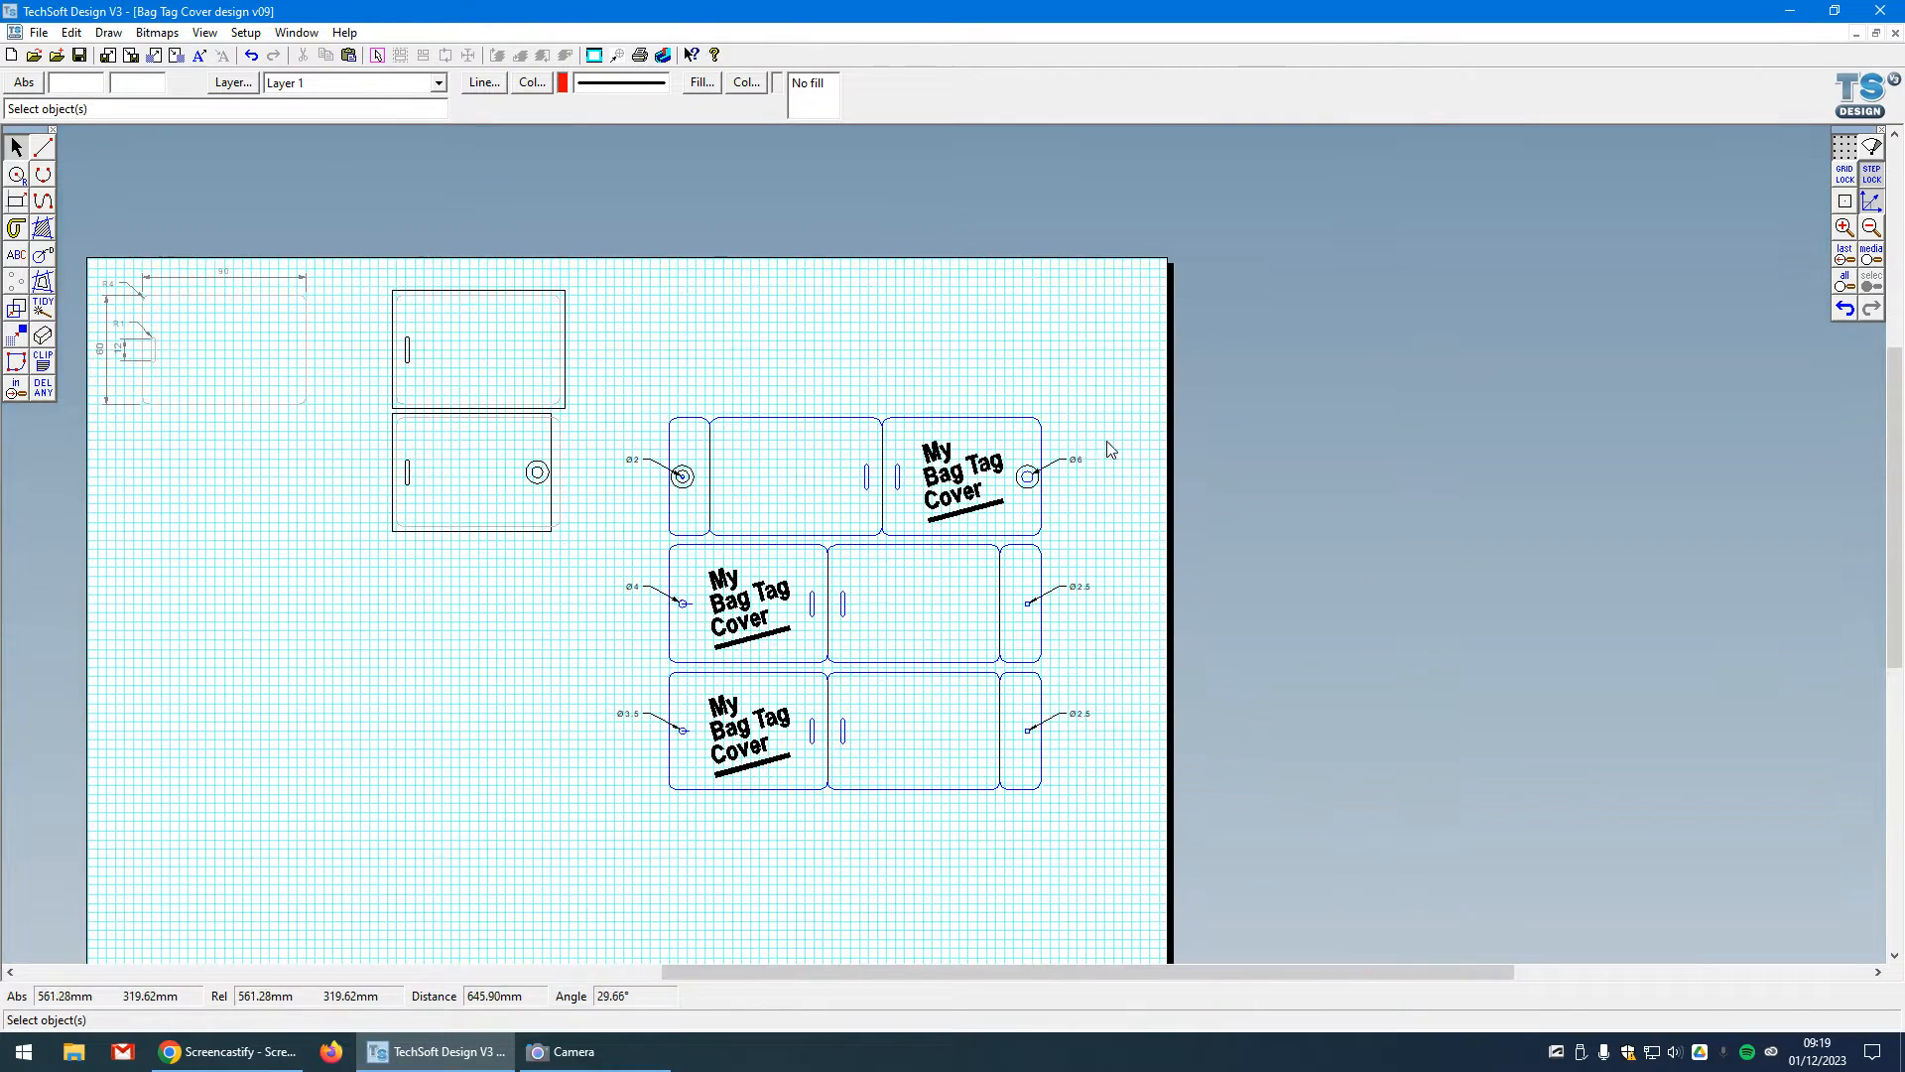
left_click_drag(1125, 437, 1026, 776)
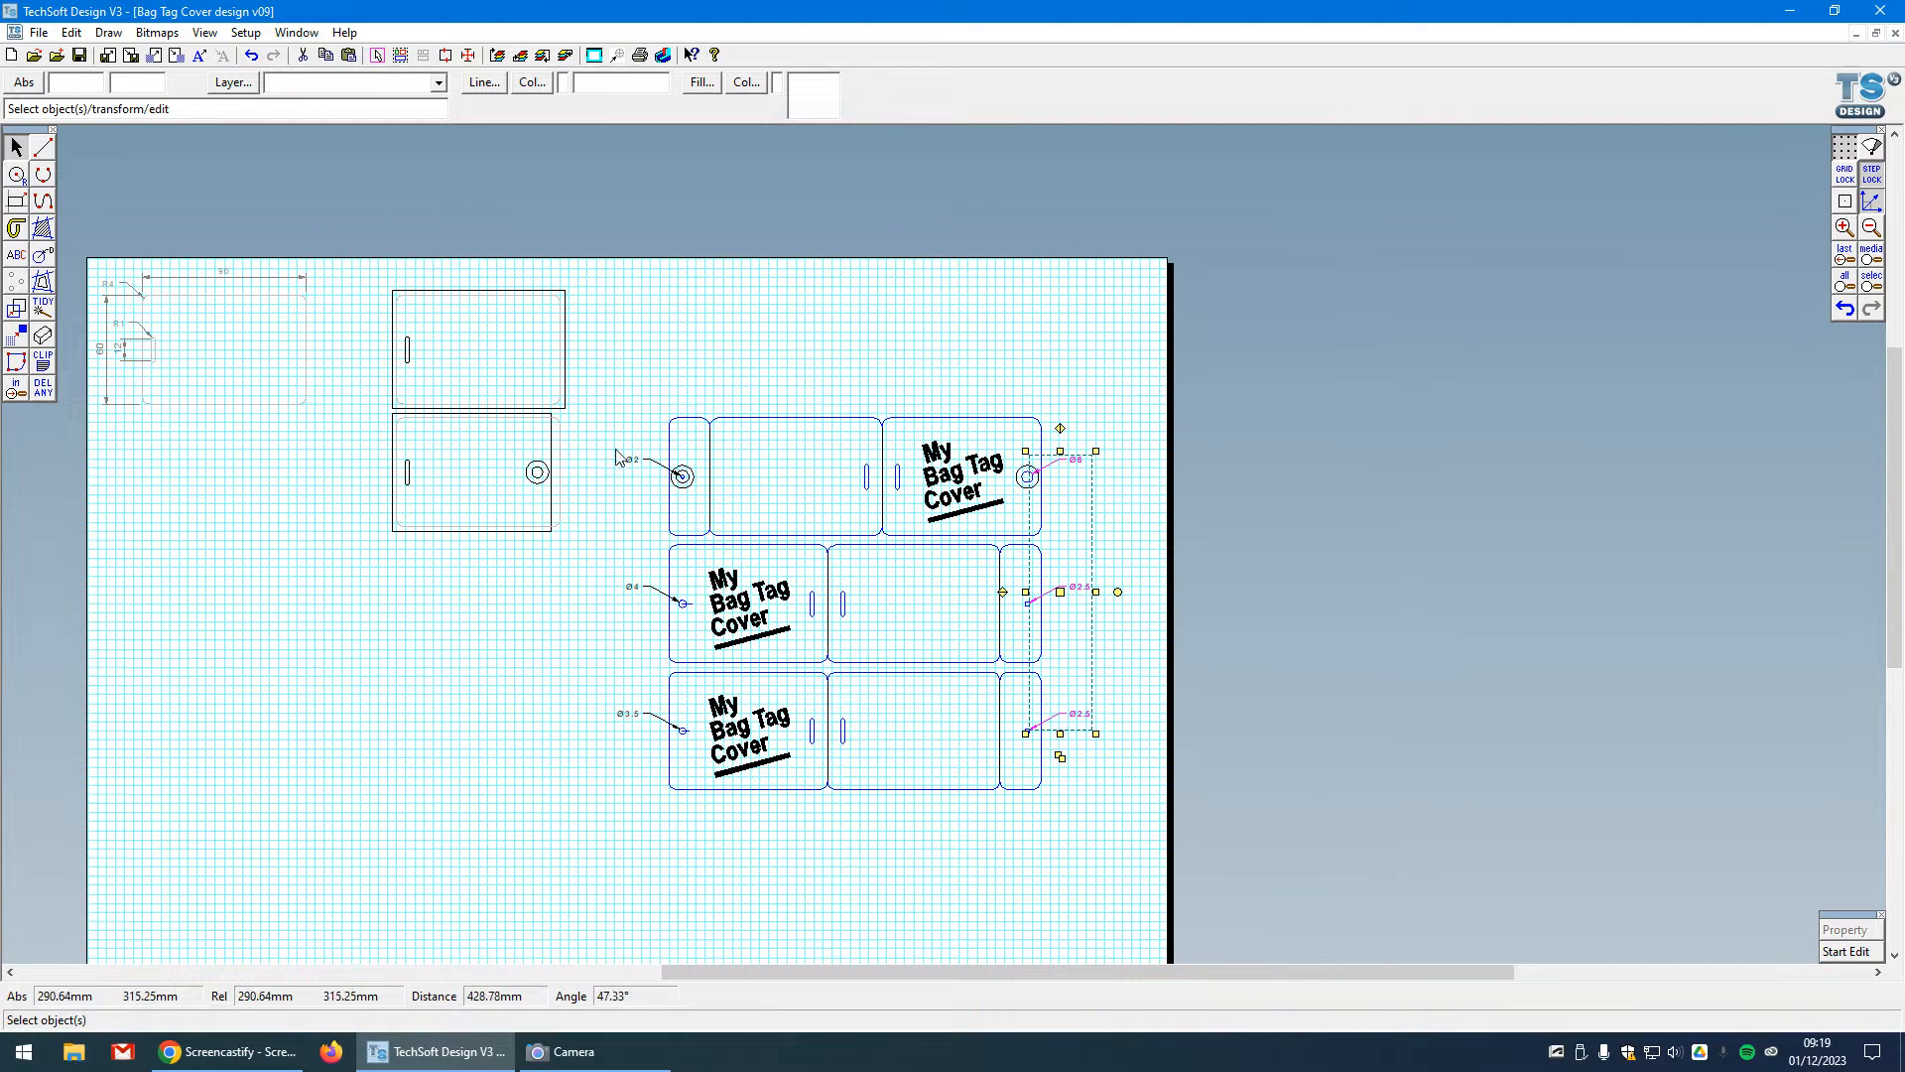
left_click_drag(608, 444, 698, 754, "shift")
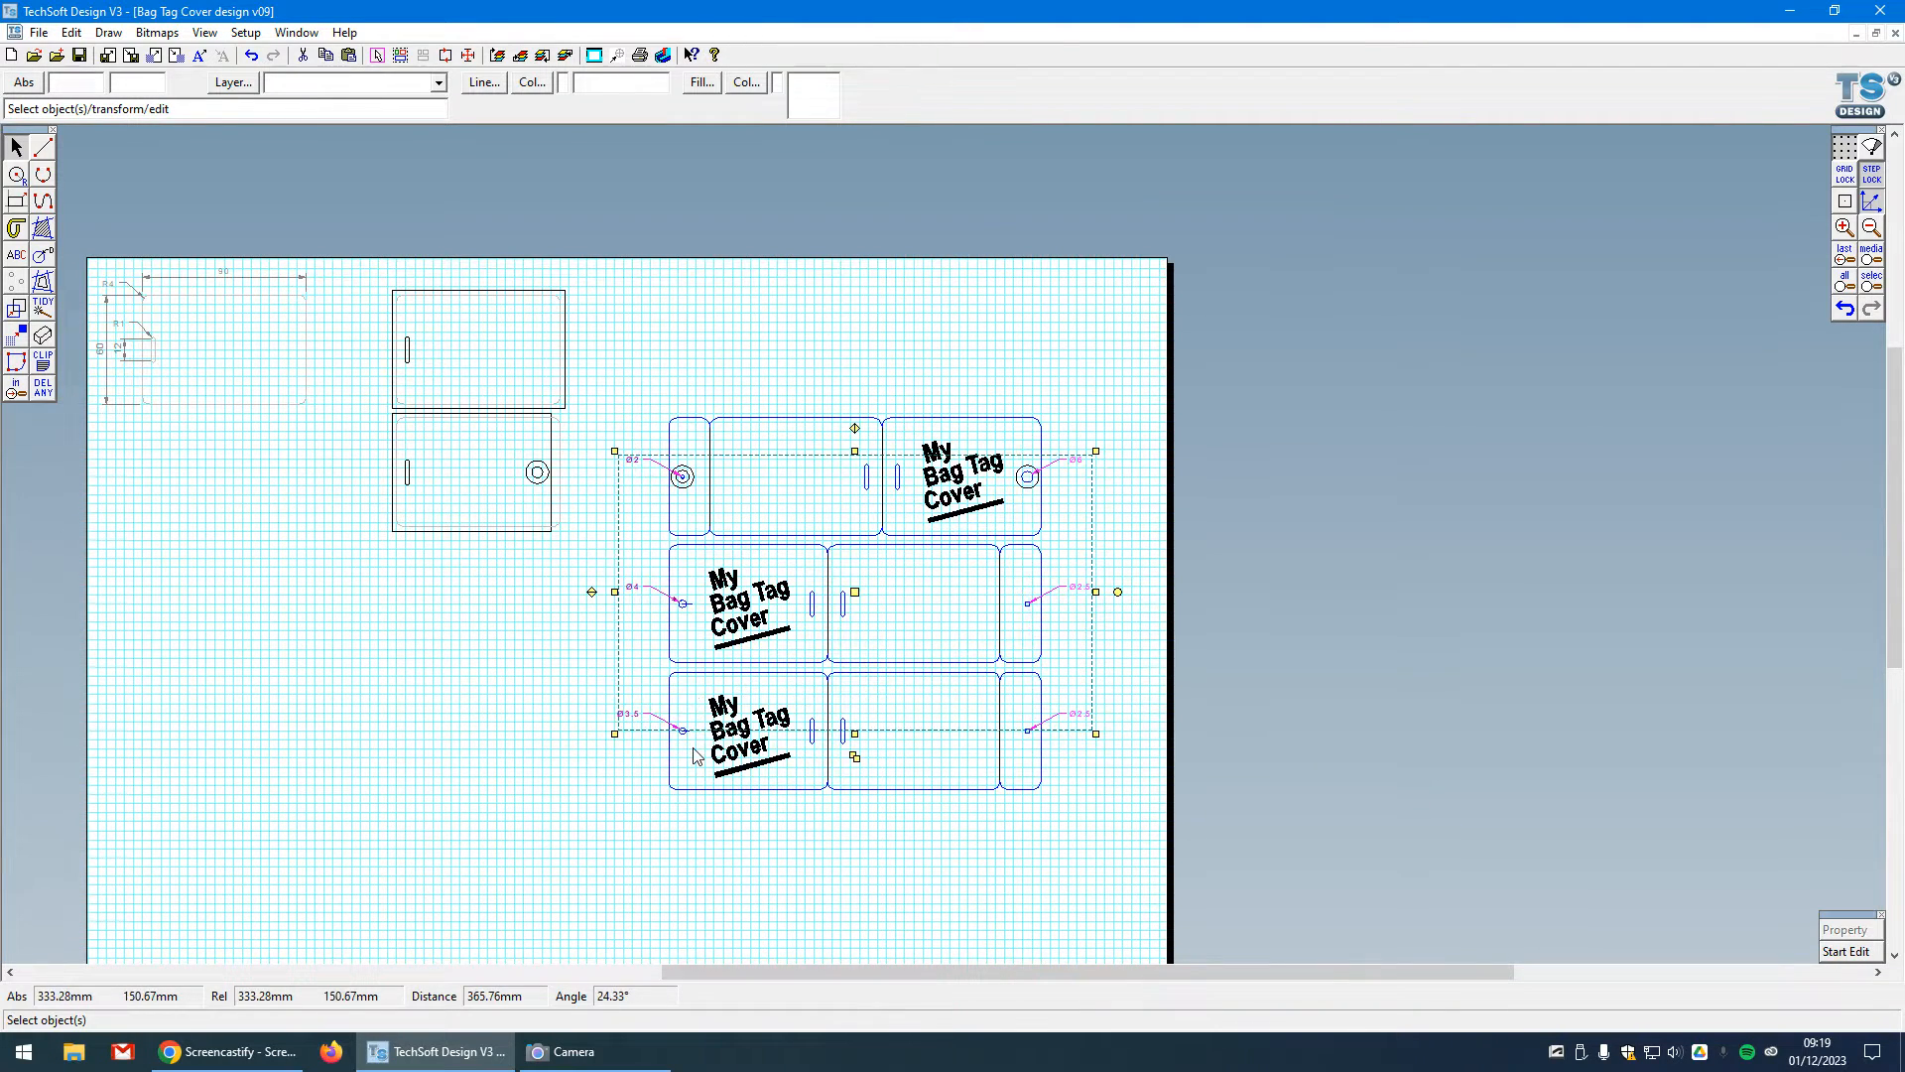
left_click(533, 85)
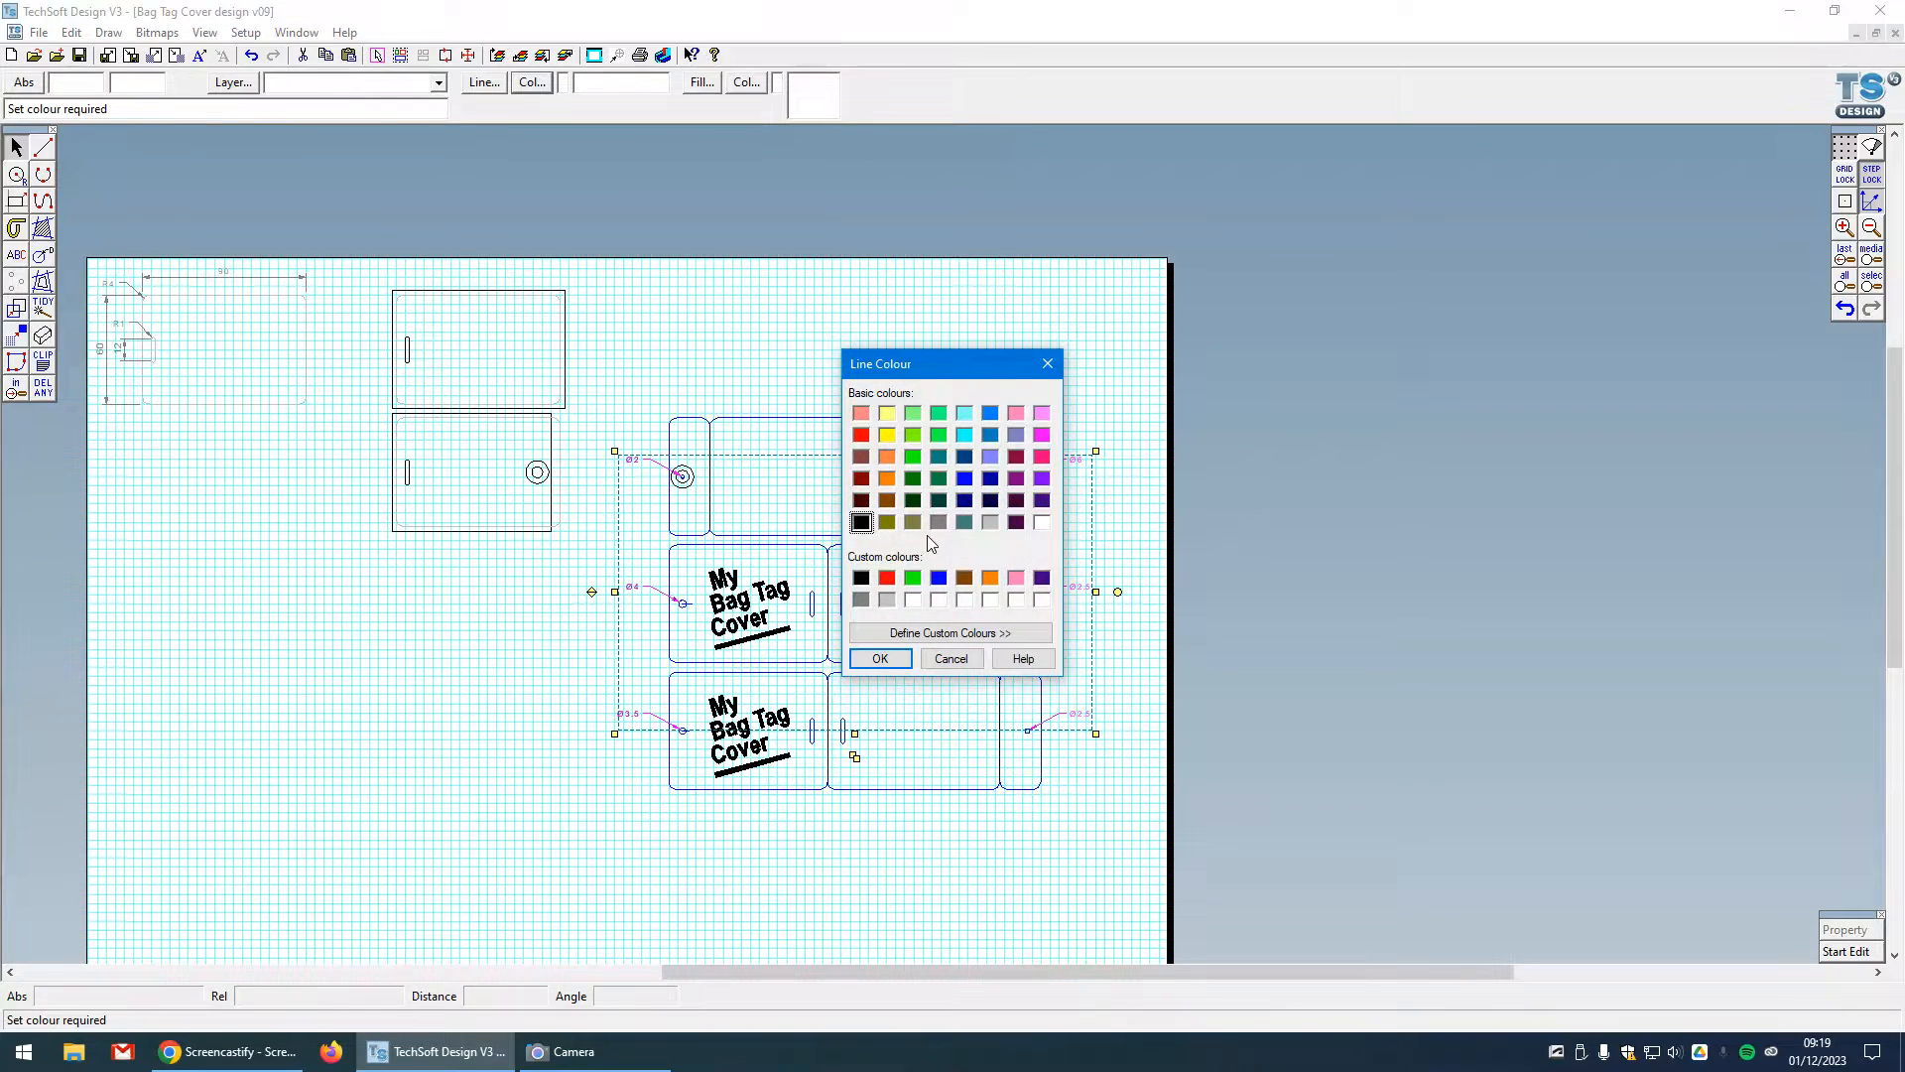
left_click(938, 522)
left_click(880, 659)
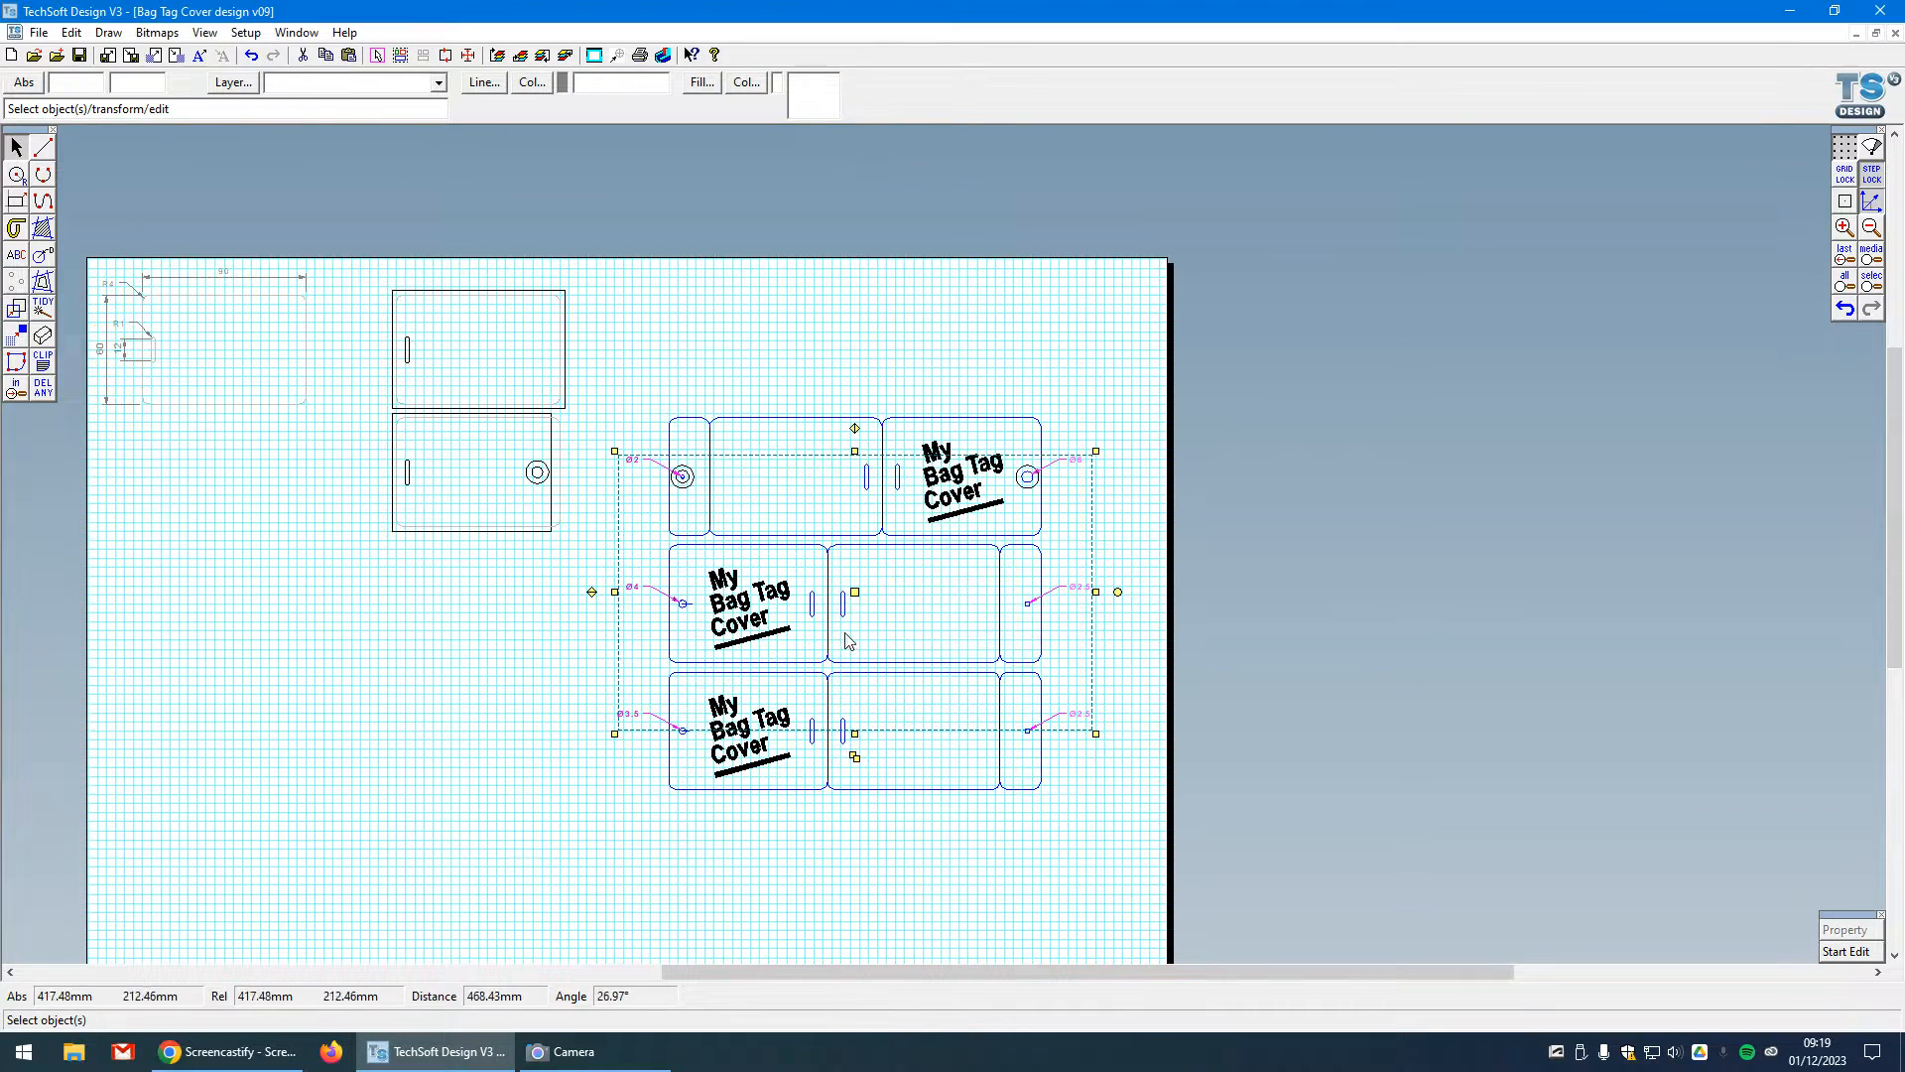
left_click(841, 370)
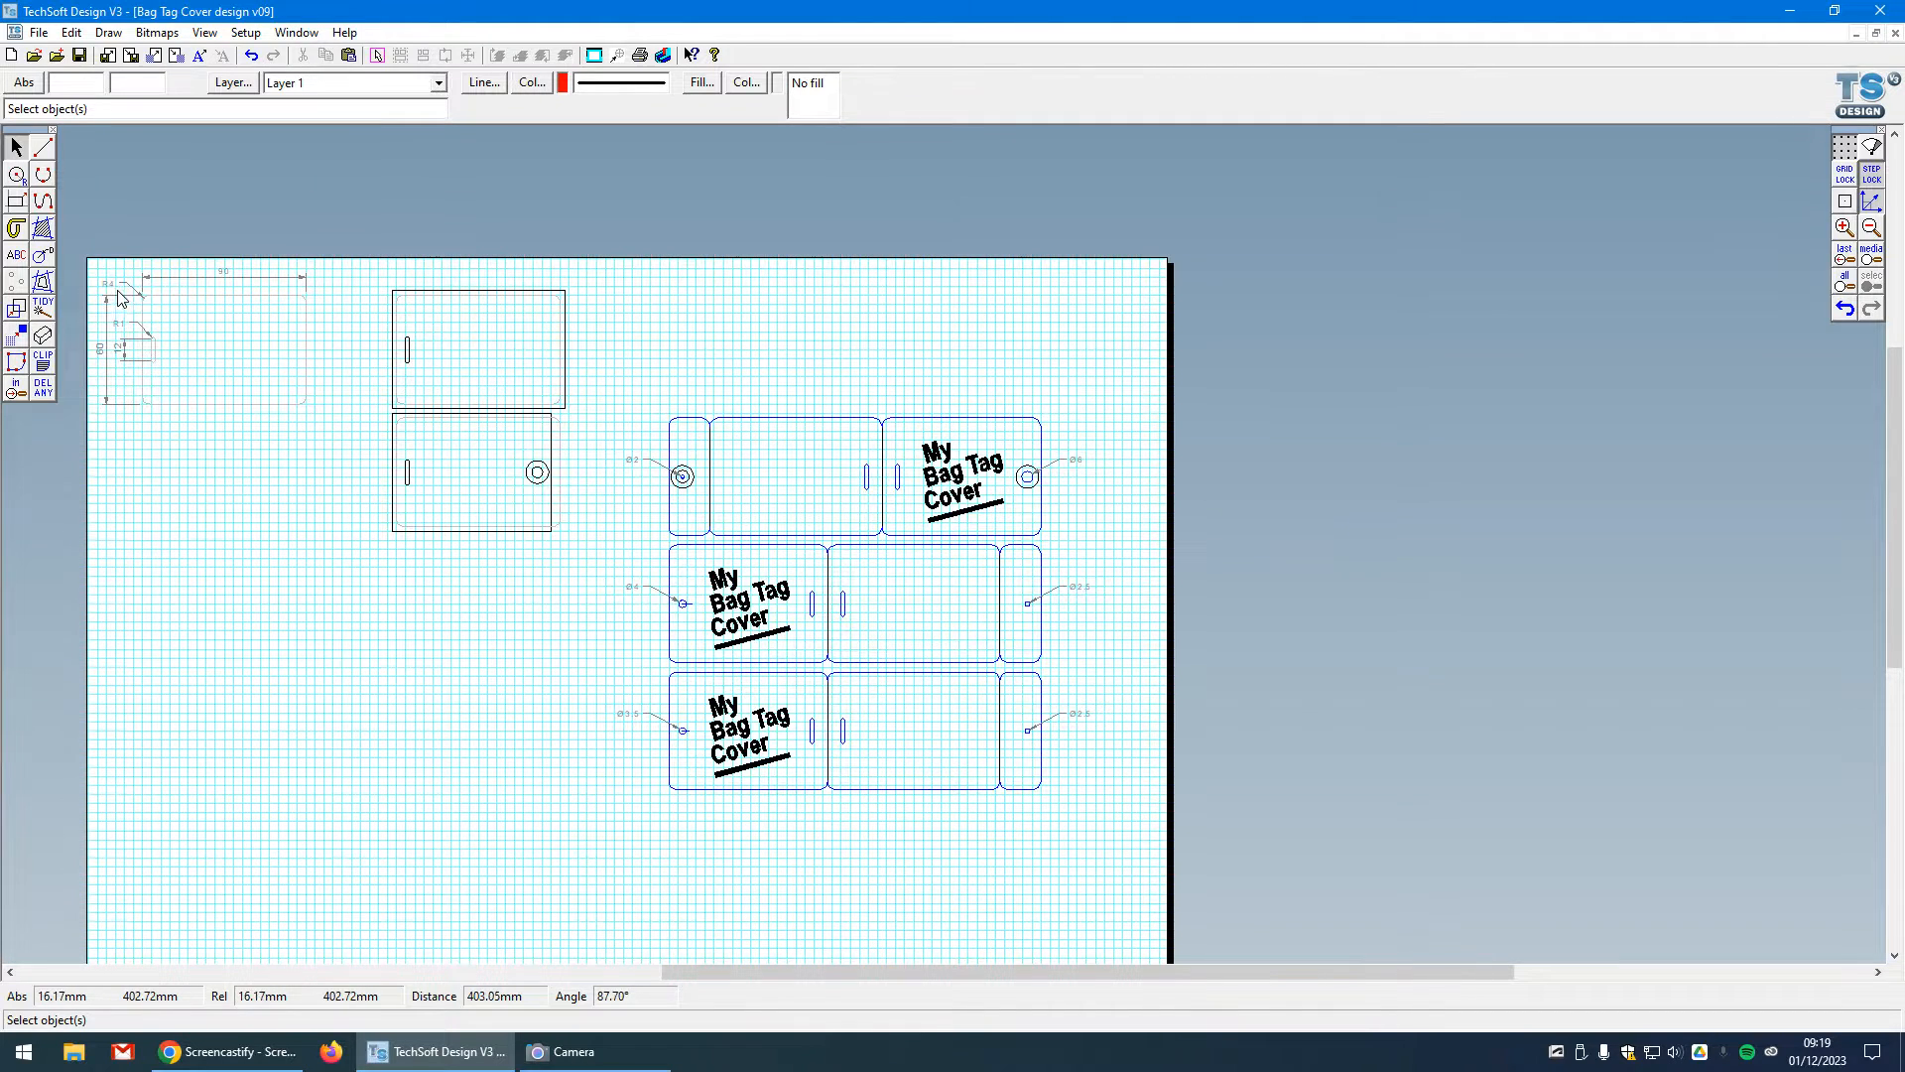
- Set the line colour for dimensions to grey in the dimension settings
scroll(118, 297, "up", 2)
scroll(119, 298, "up", 1)
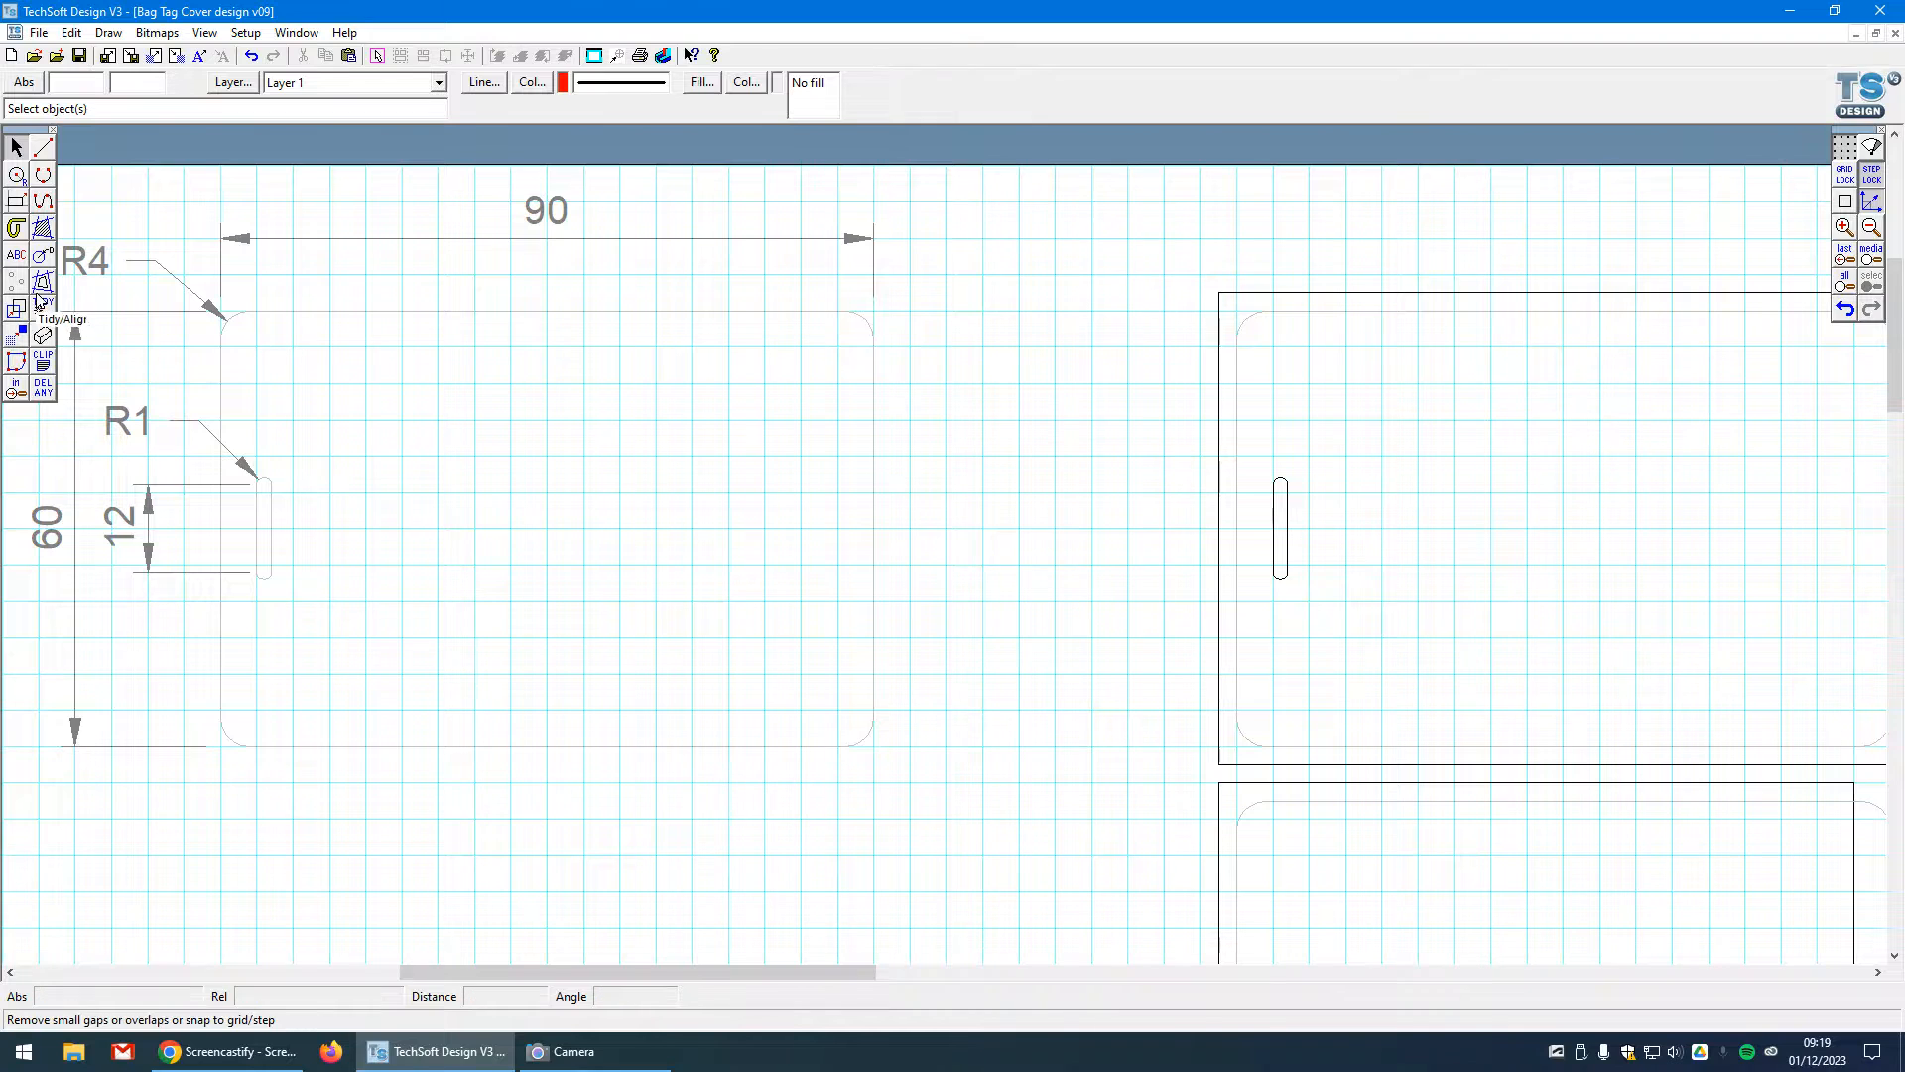
double_click(42, 258)
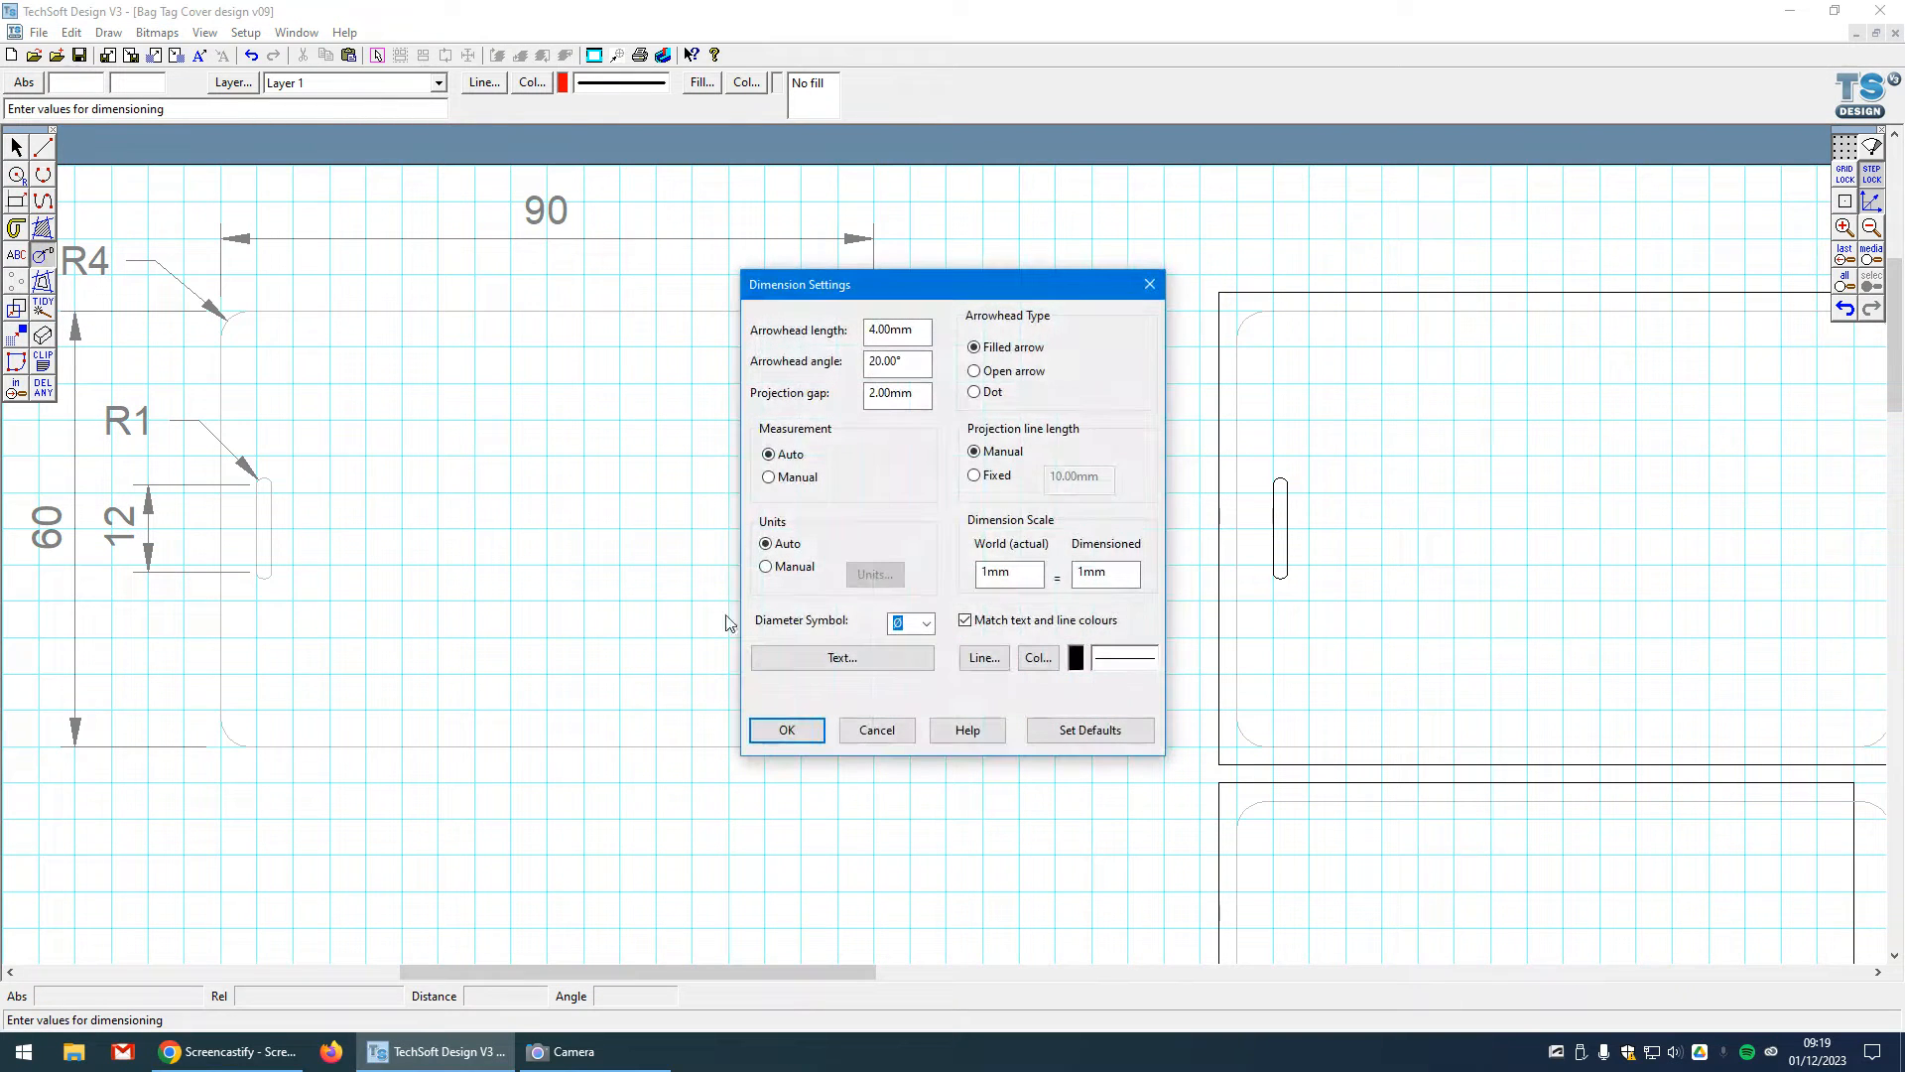
left_click(1038, 657)
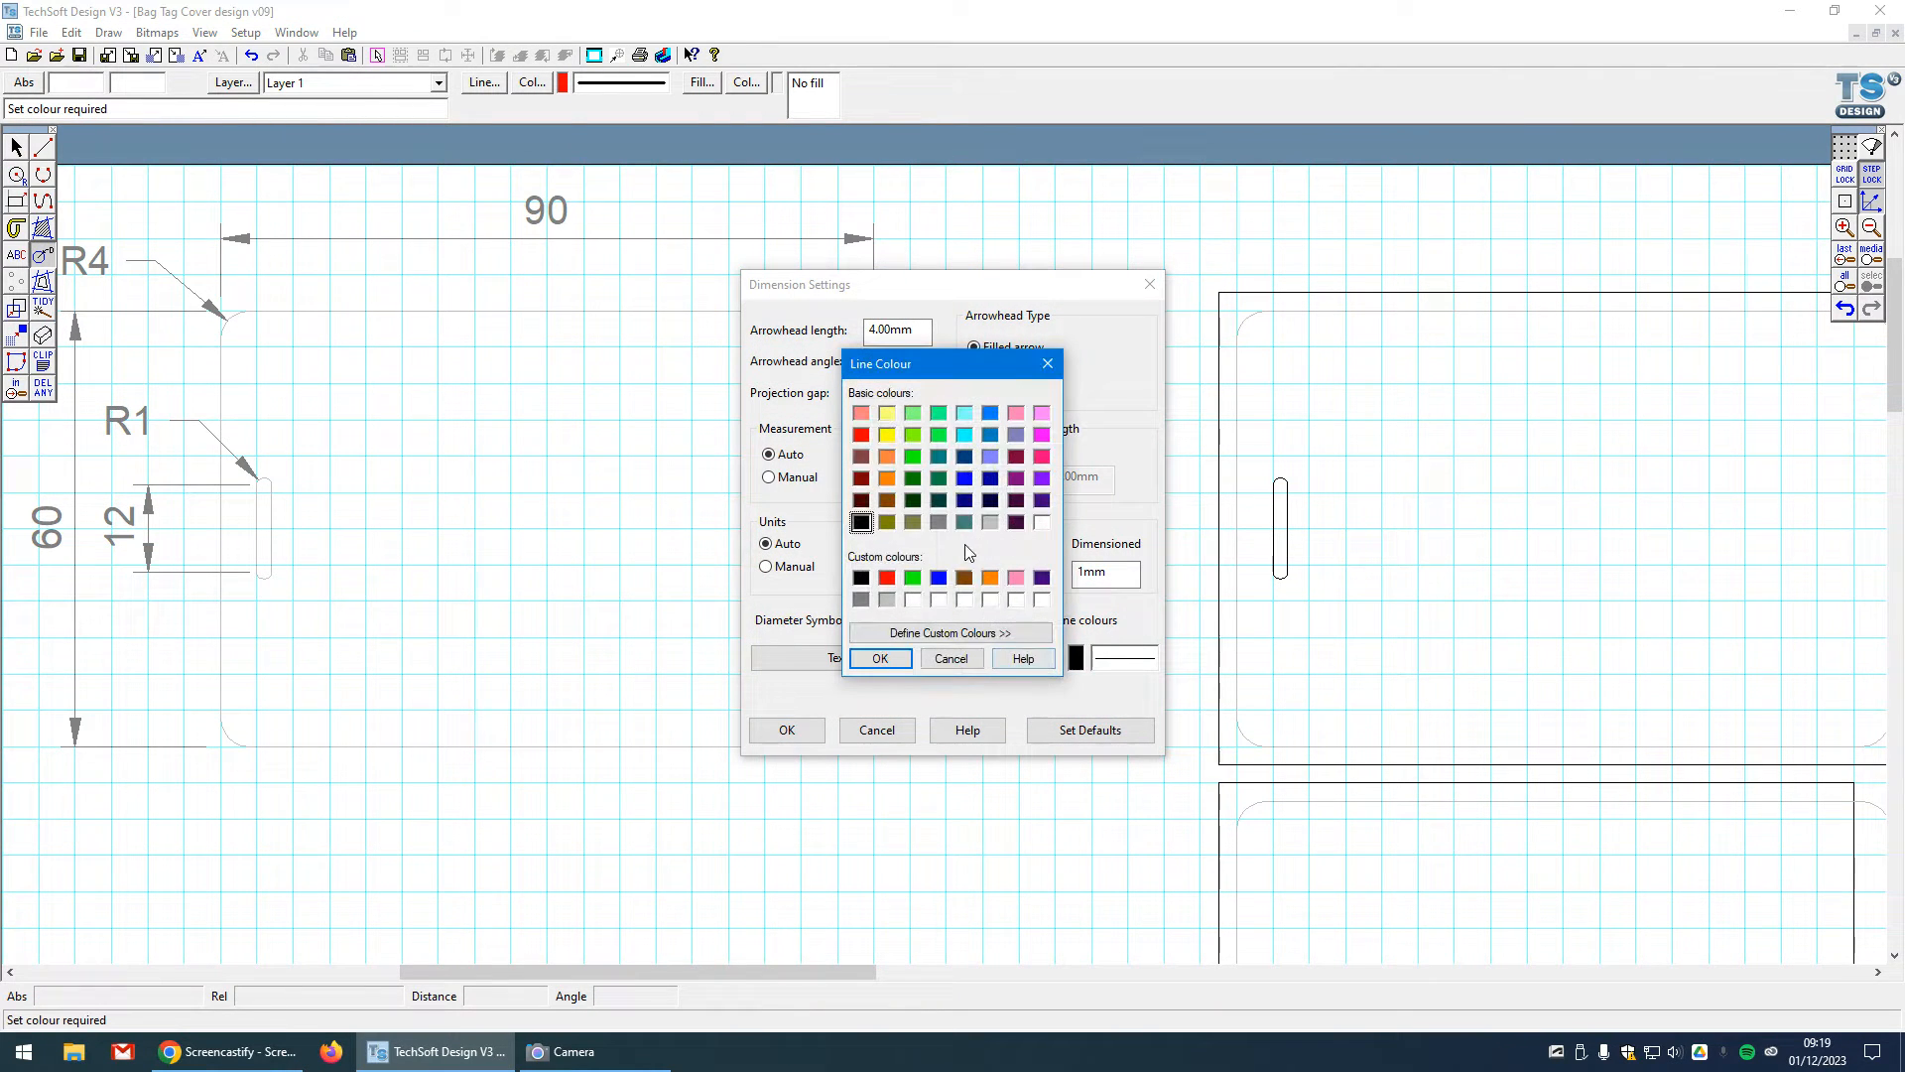
left_click(938, 521)
left_click(880, 658)
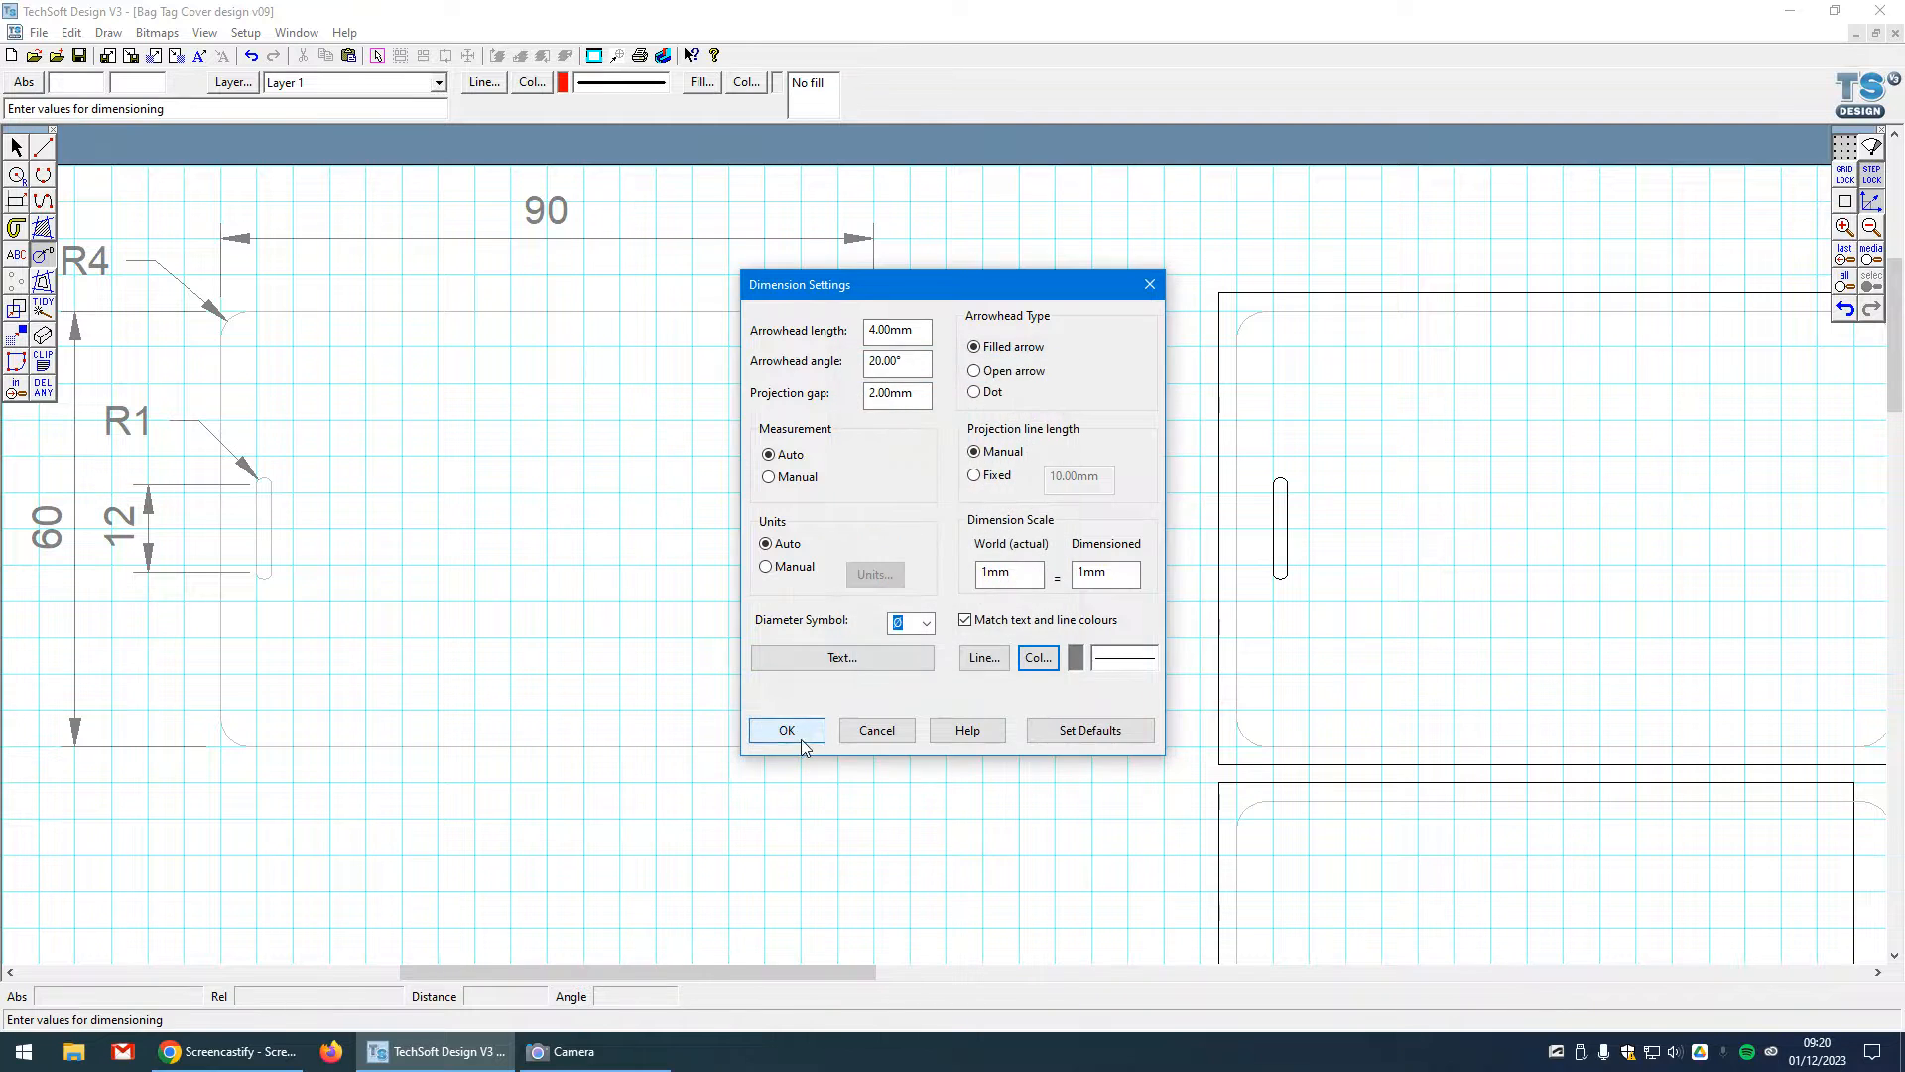
left_click(803, 739)
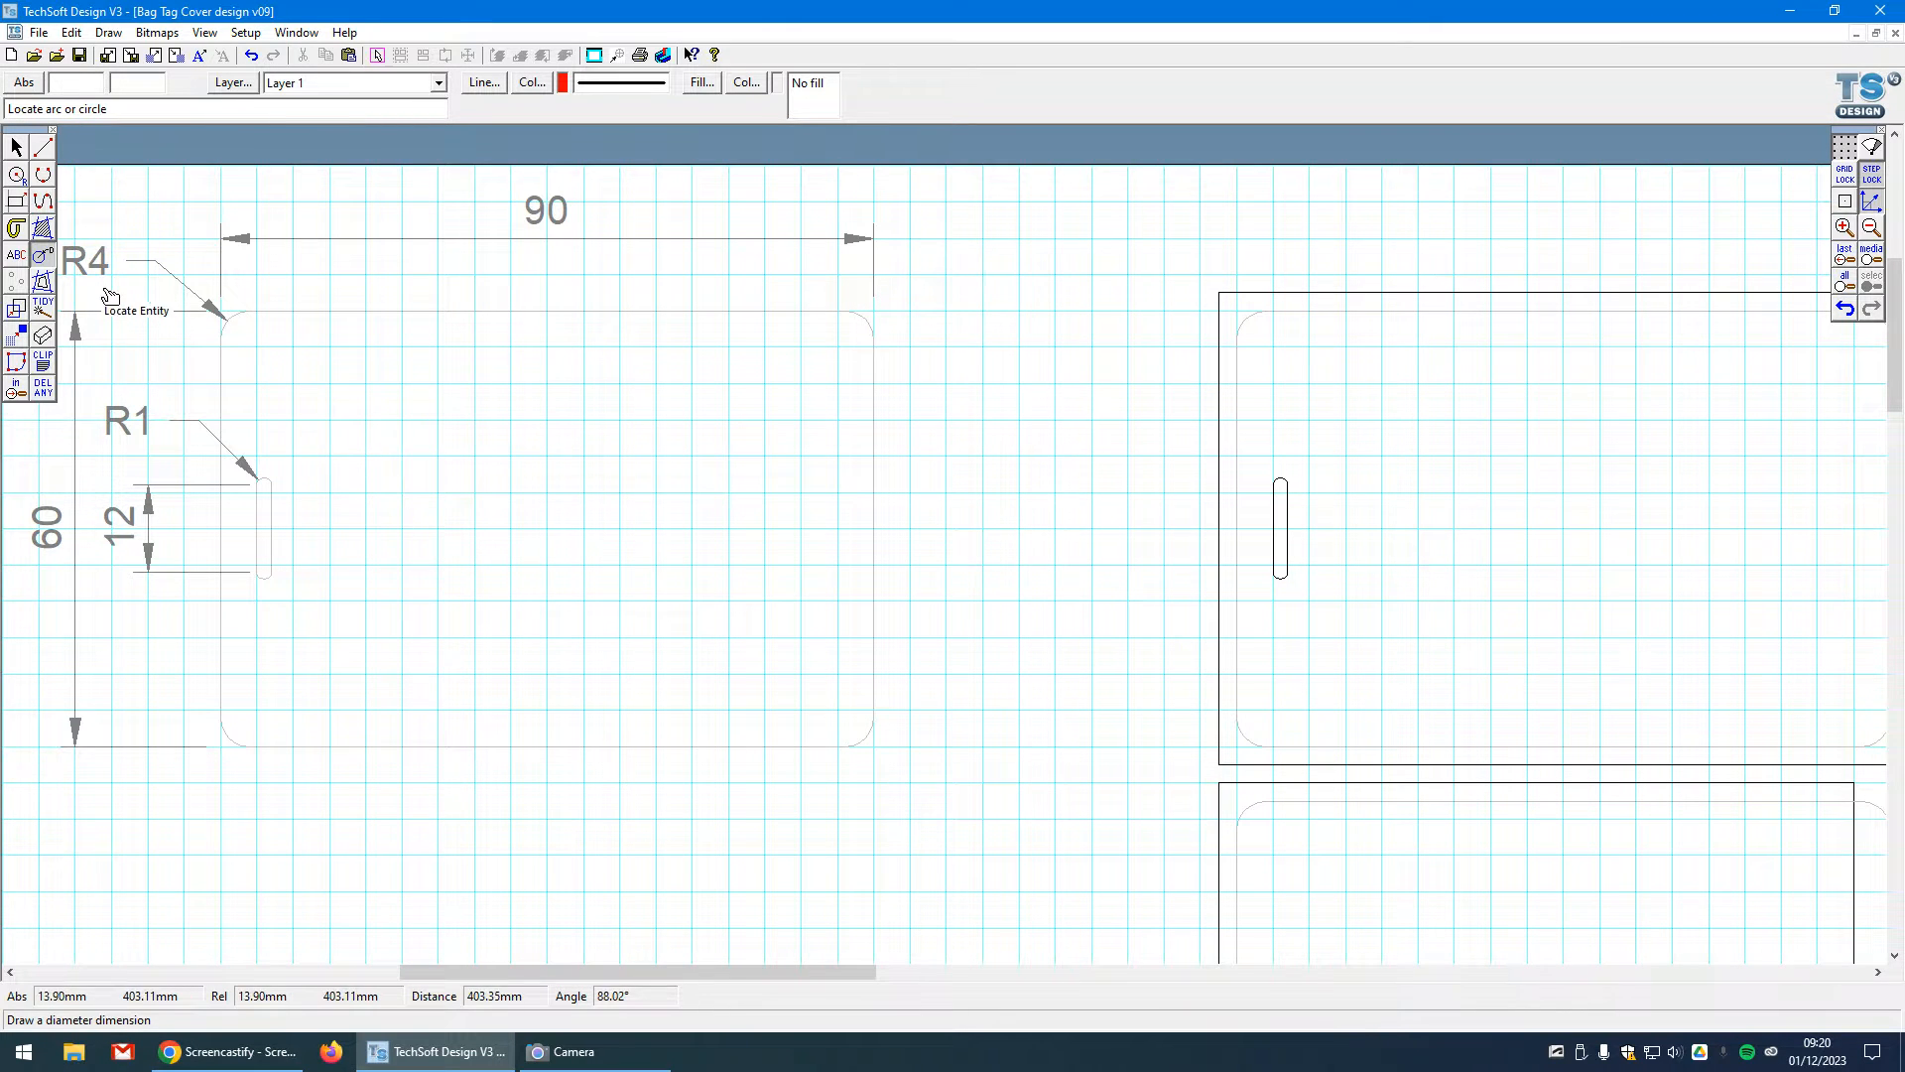
- Add a horizontal dimension below the 90 by 60 mm tag, from its slot-side edge to the slot's centre
left_click(47, 258)
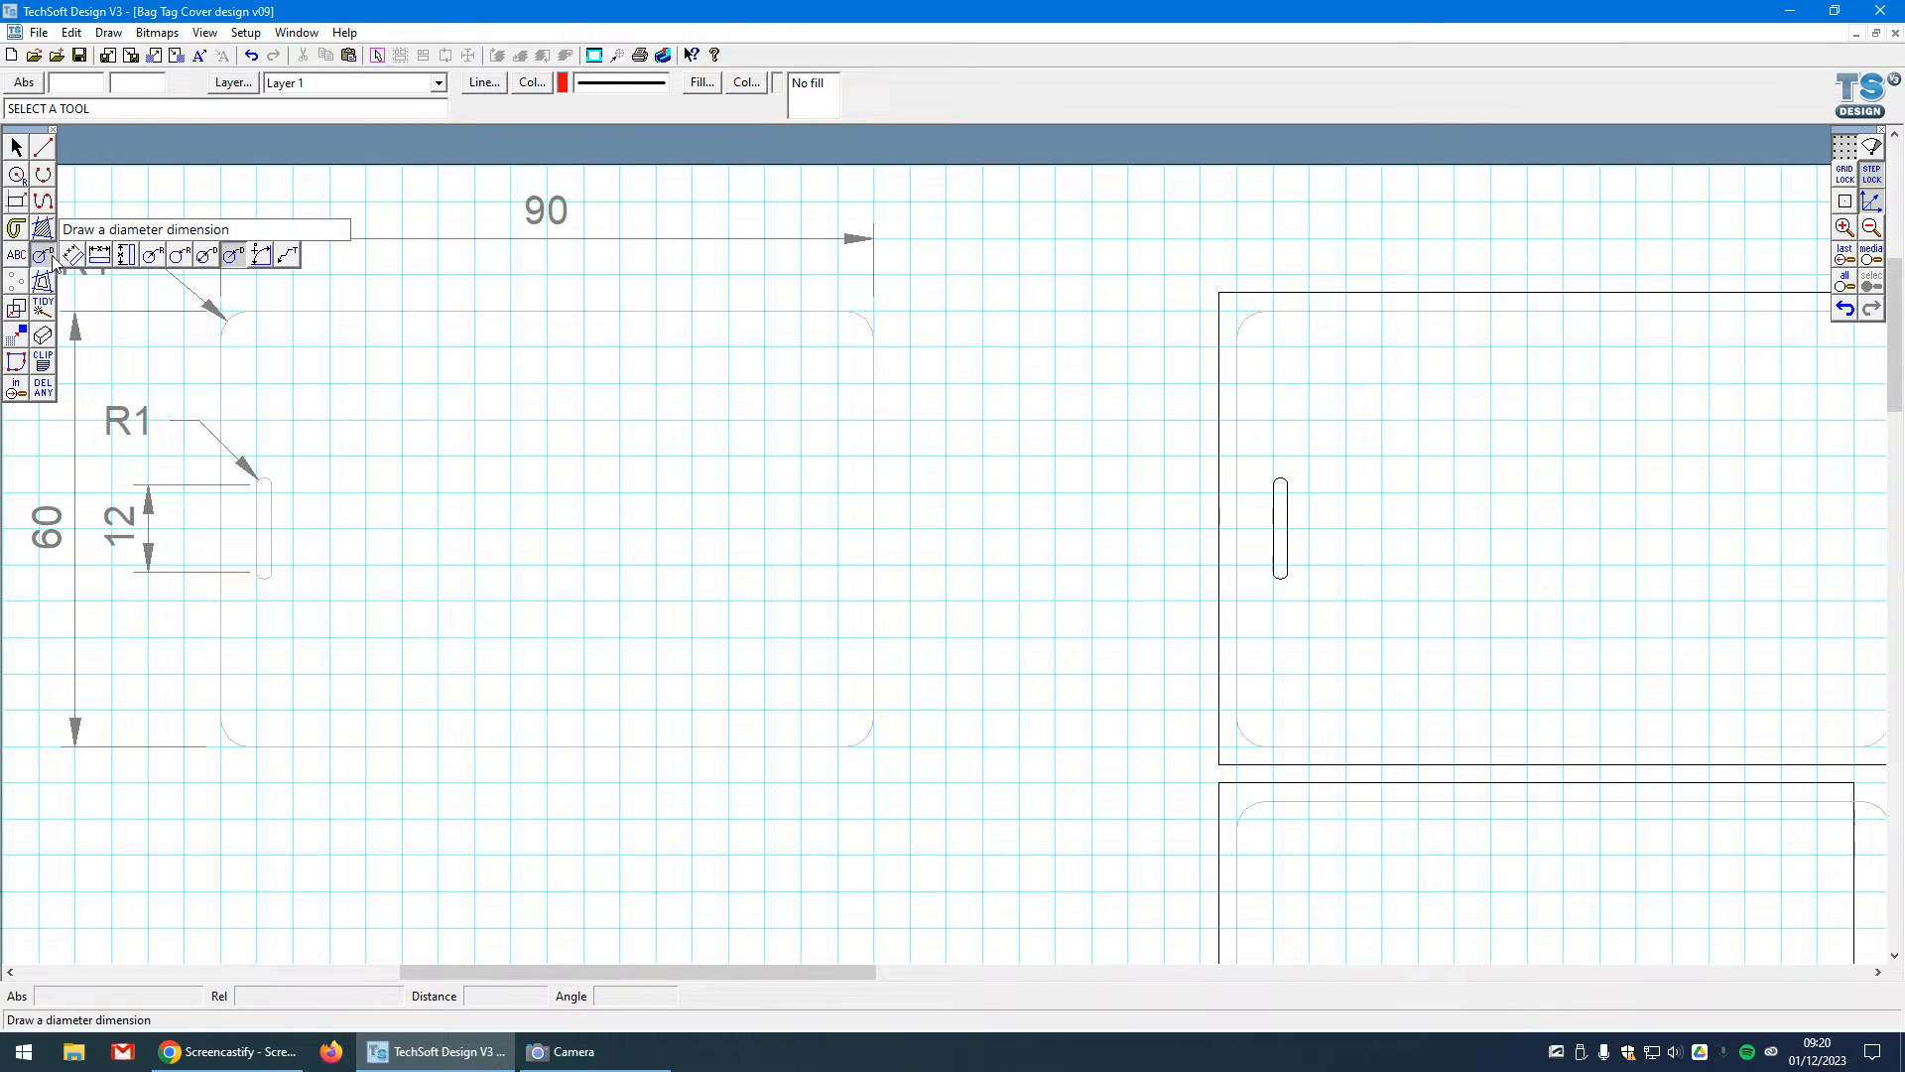
left_click(72, 256)
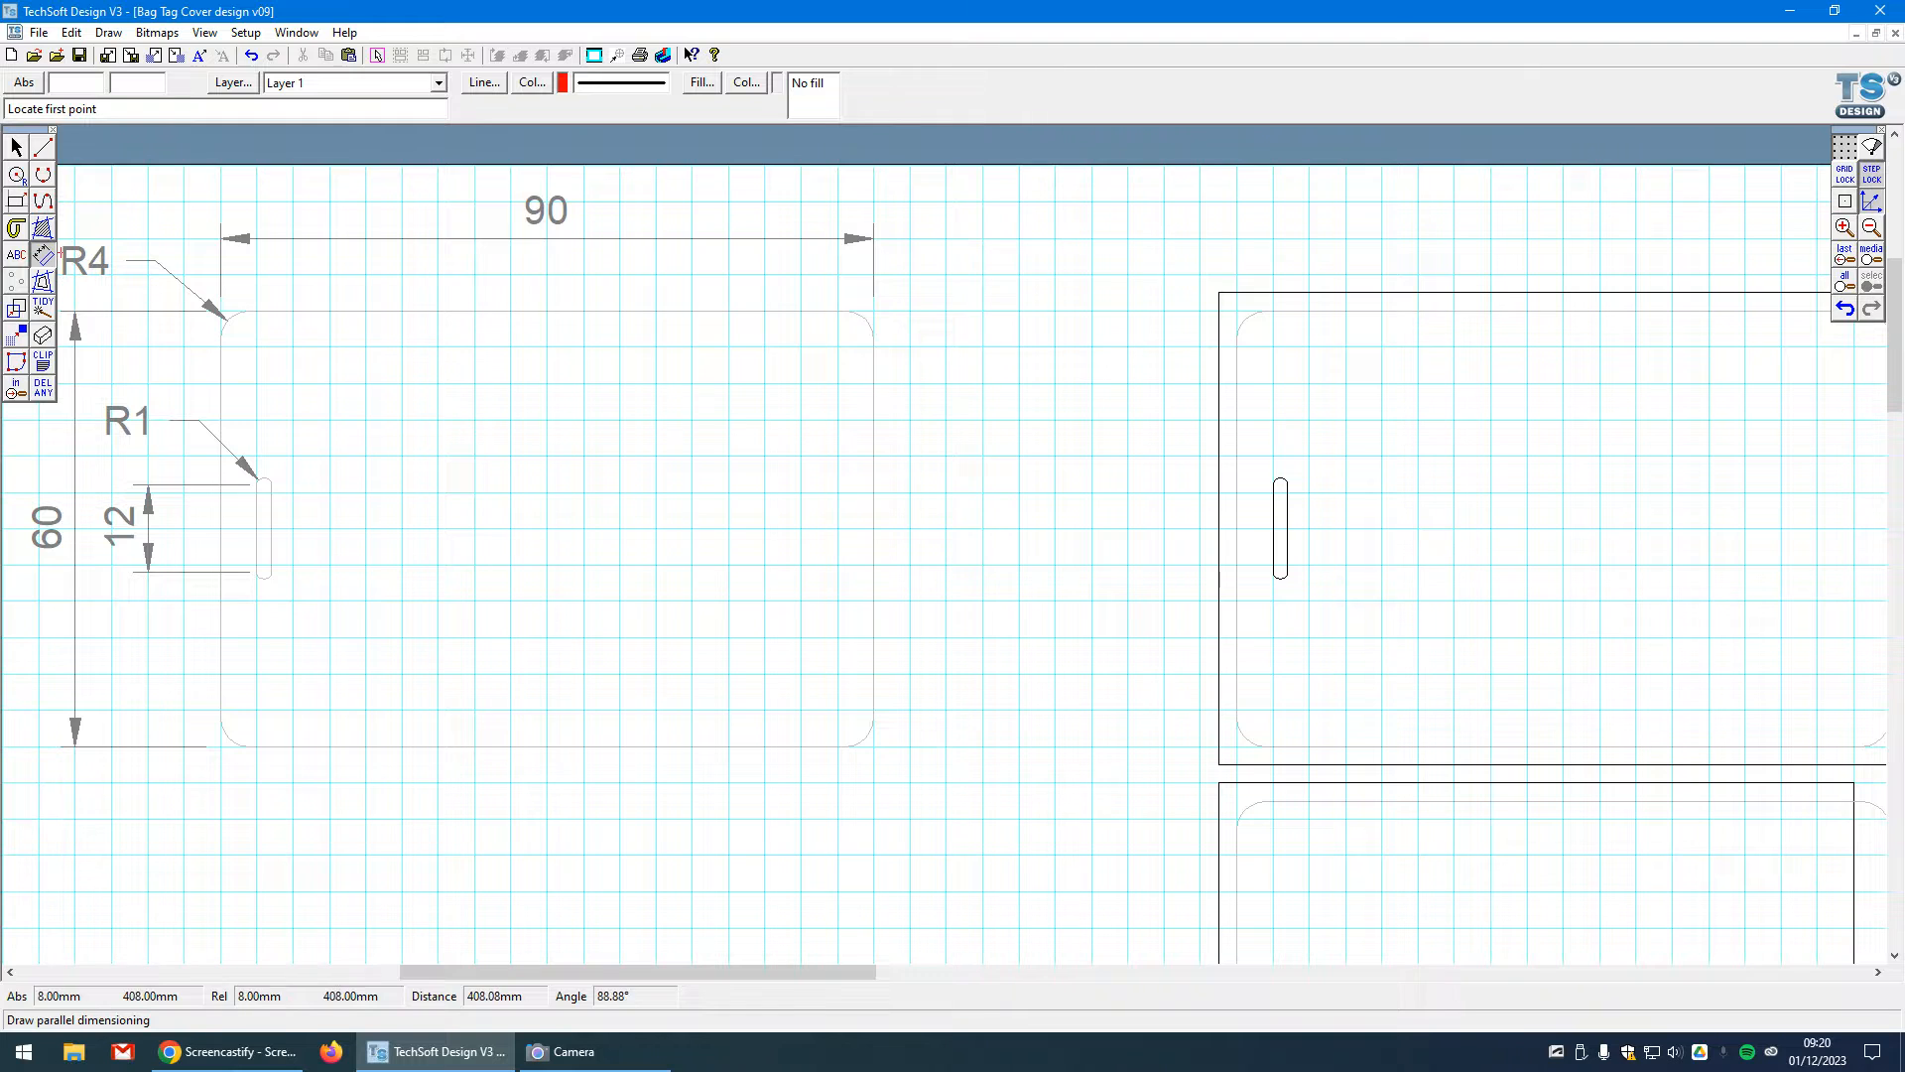
left_click(42, 256)
left_click(100, 255)
left_click(220, 746)
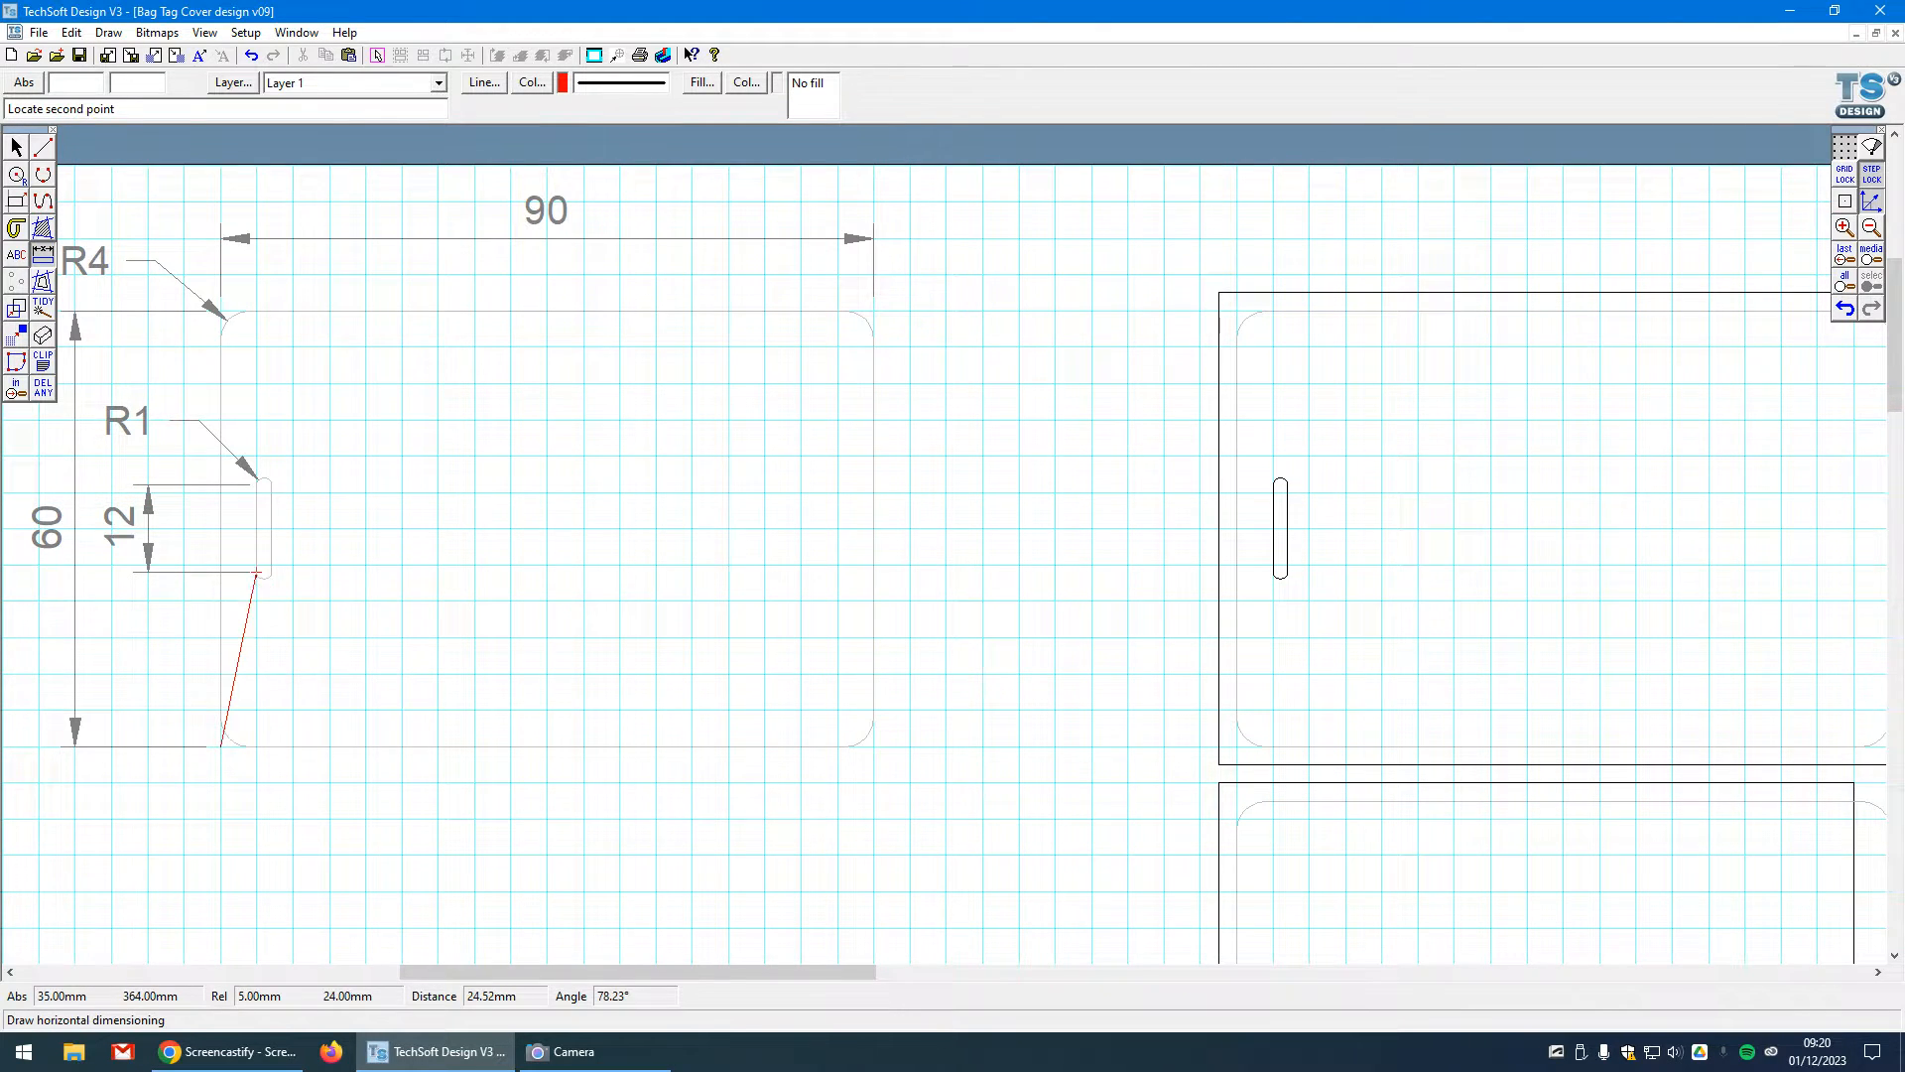
scroll(262, 574, "up", 2)
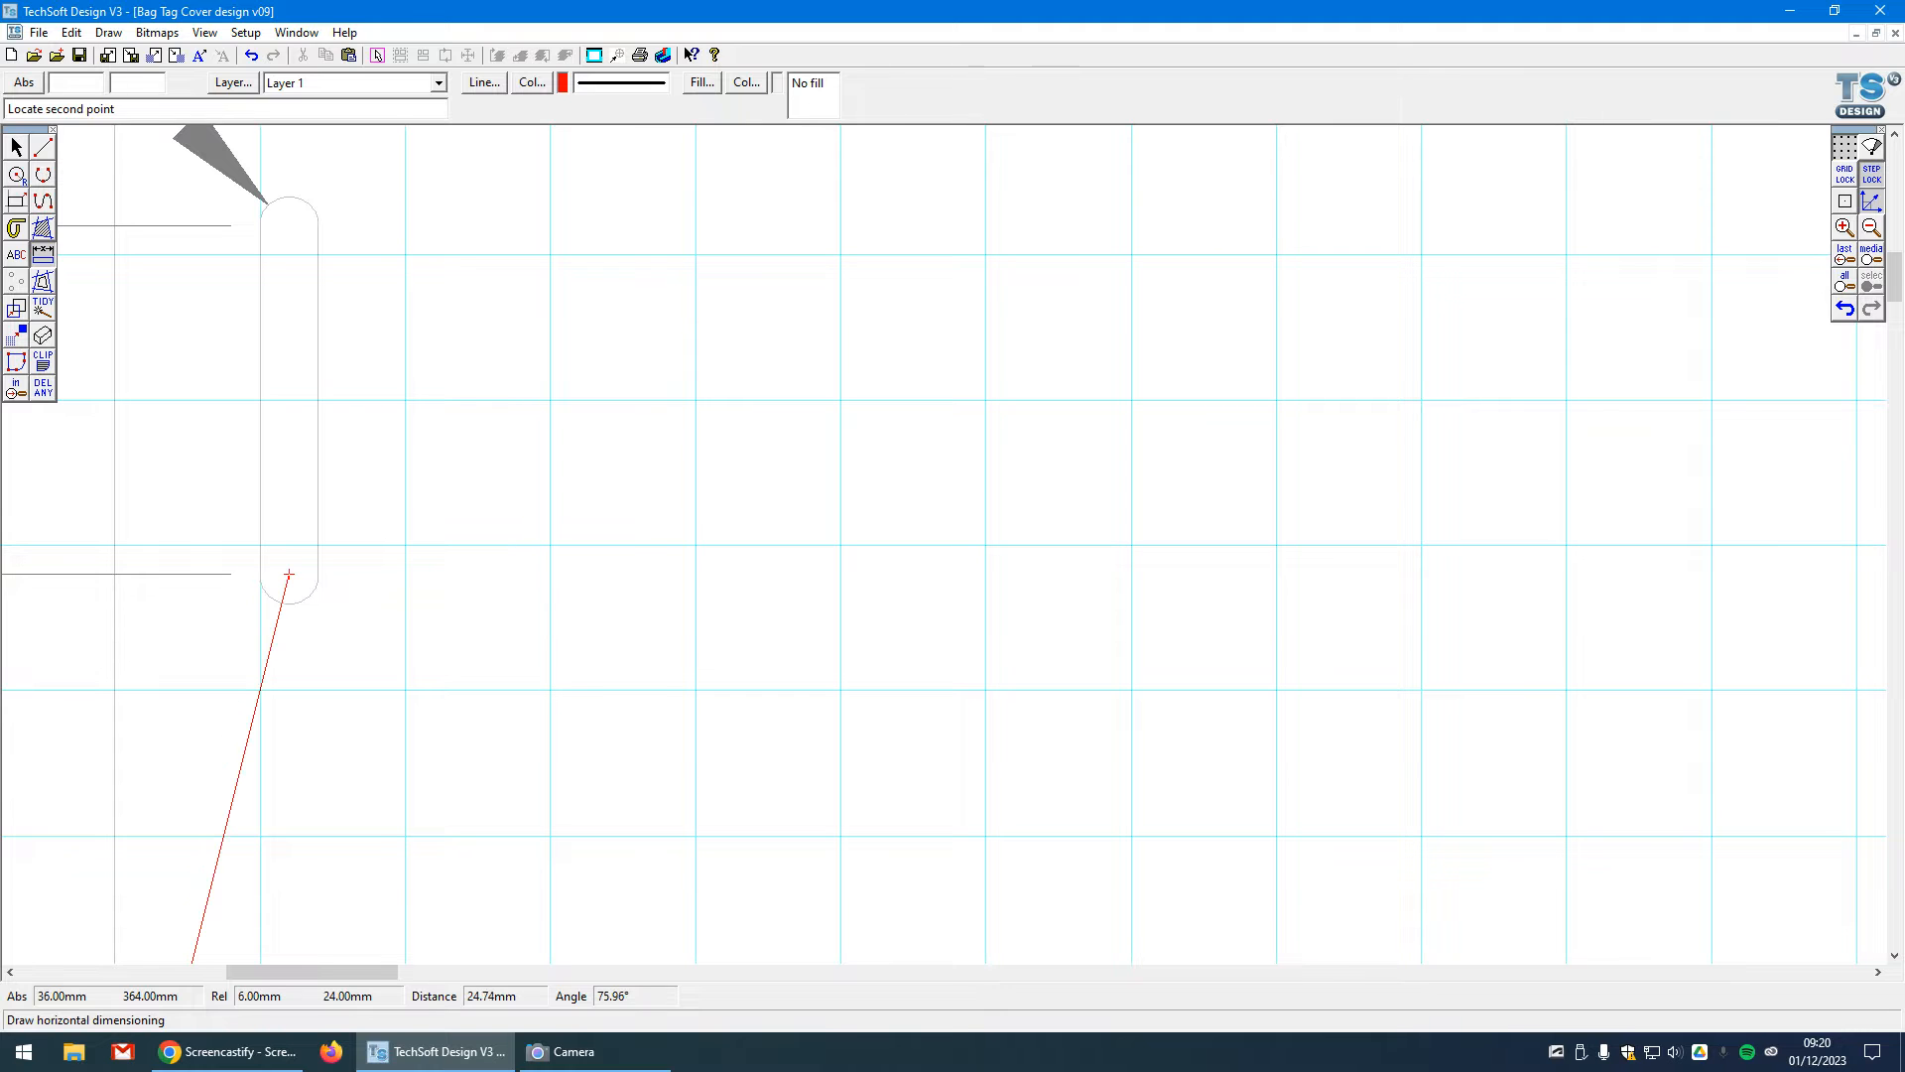
left_click(289, 574)
scroll(288, 573, "down", 4)
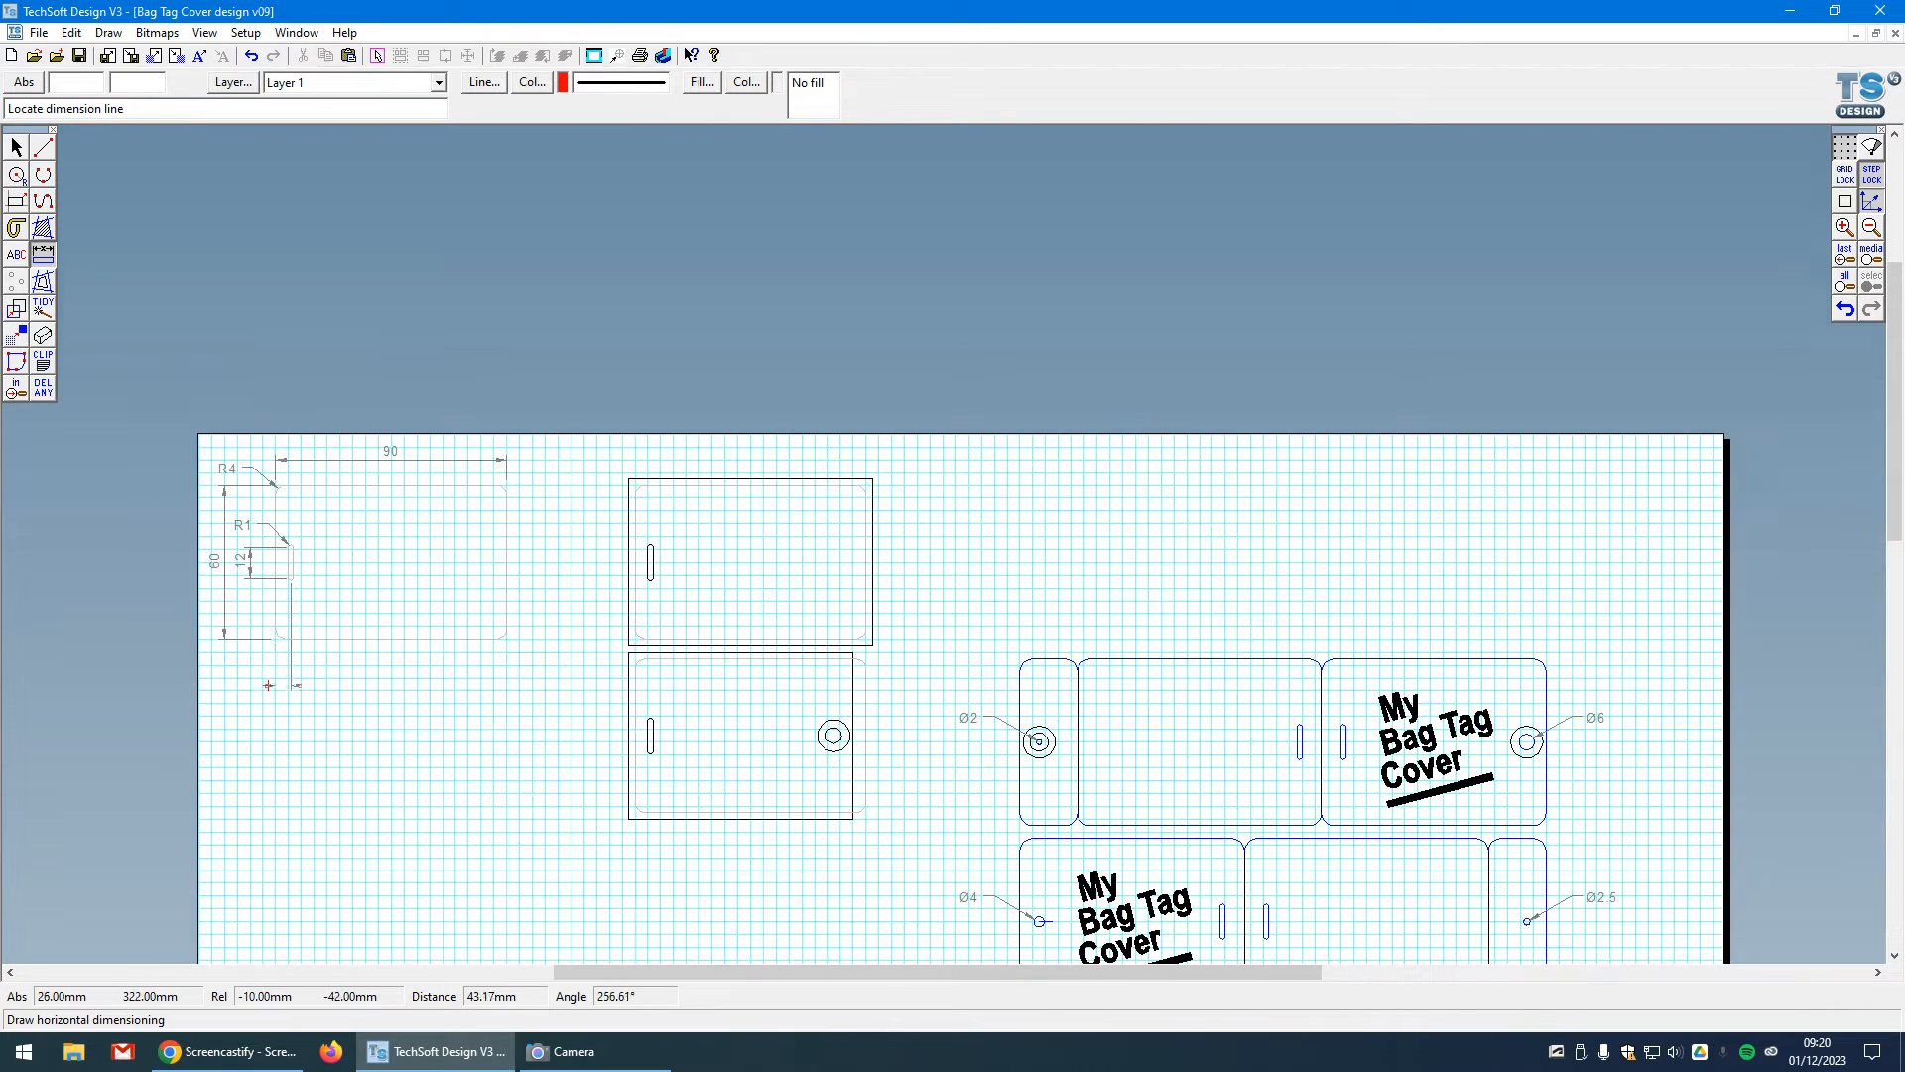
left_click(263, 667)
scroll(244, 658, "up", 4)
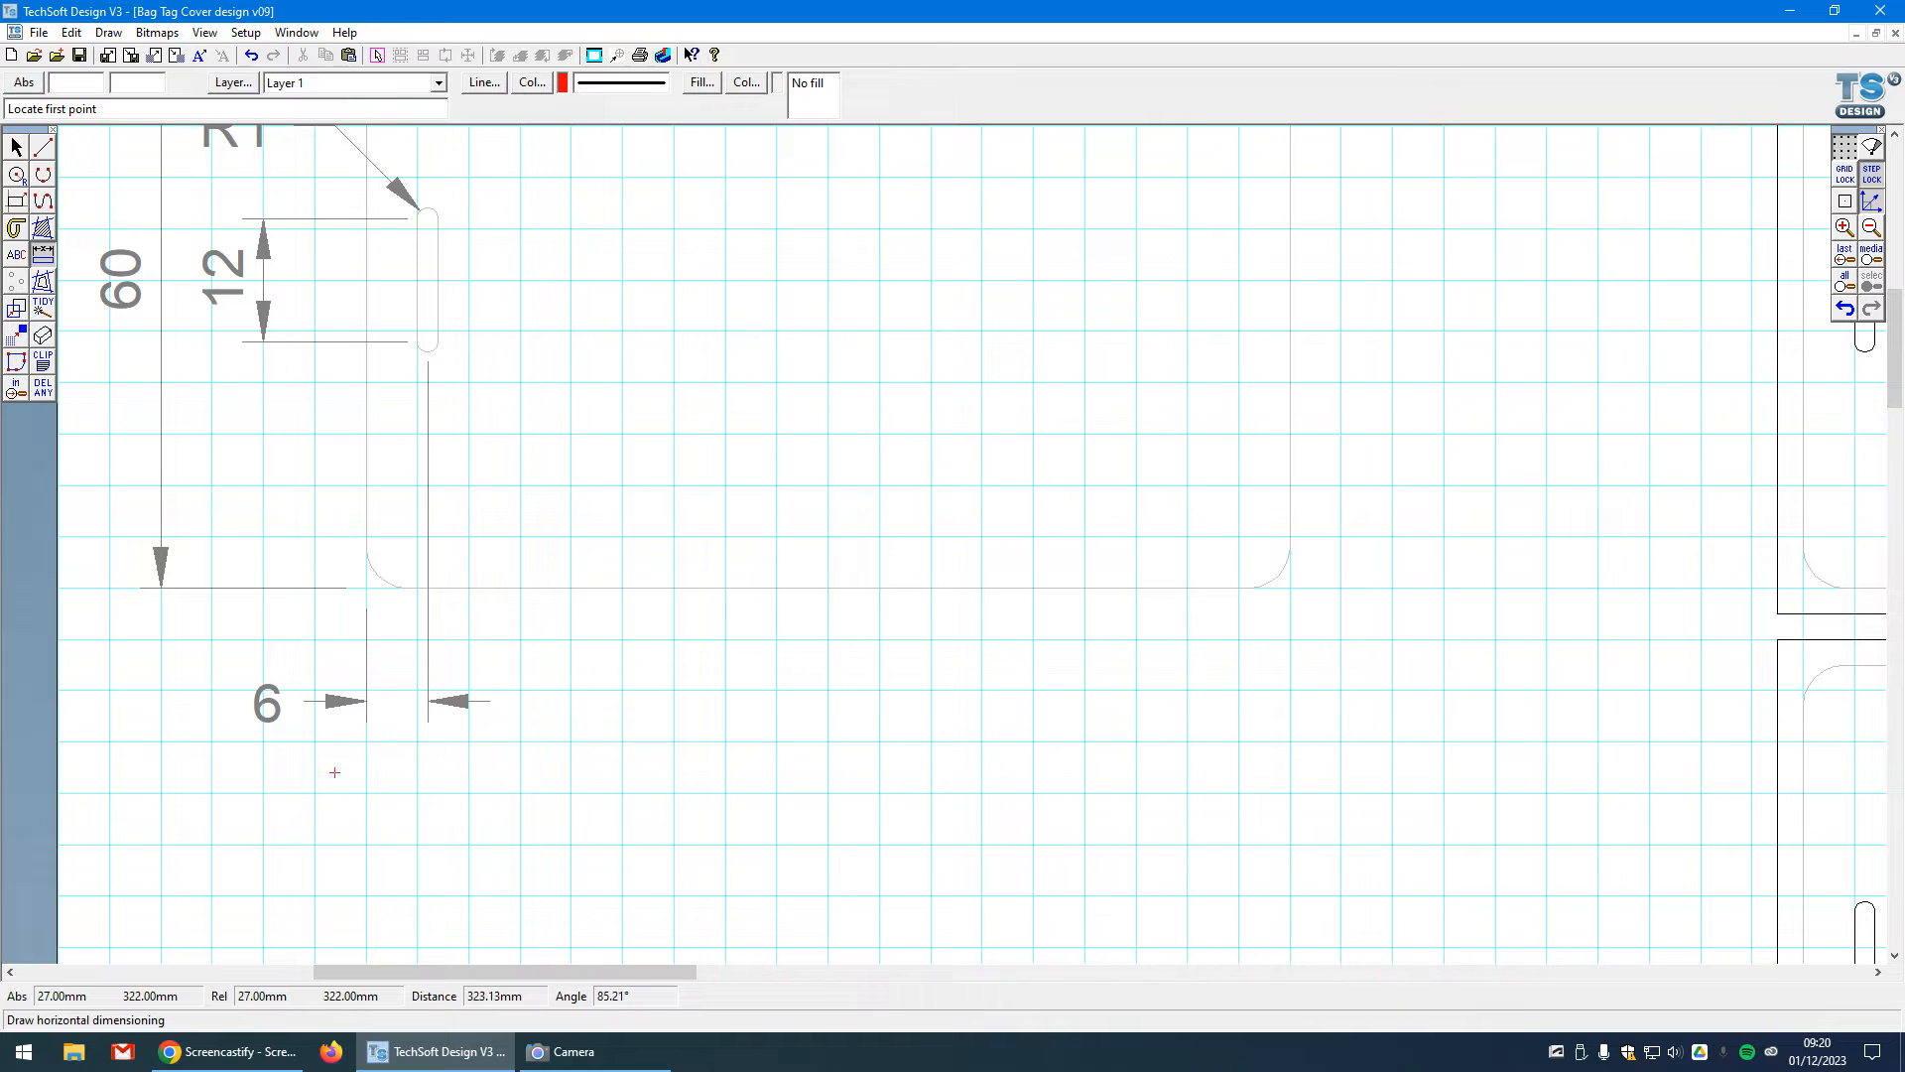
- Examine the dimensioned tag and the two cover panel outlines, and view the physical bag tag covers in the Camera app
scroll(368, 681, "down", 3)
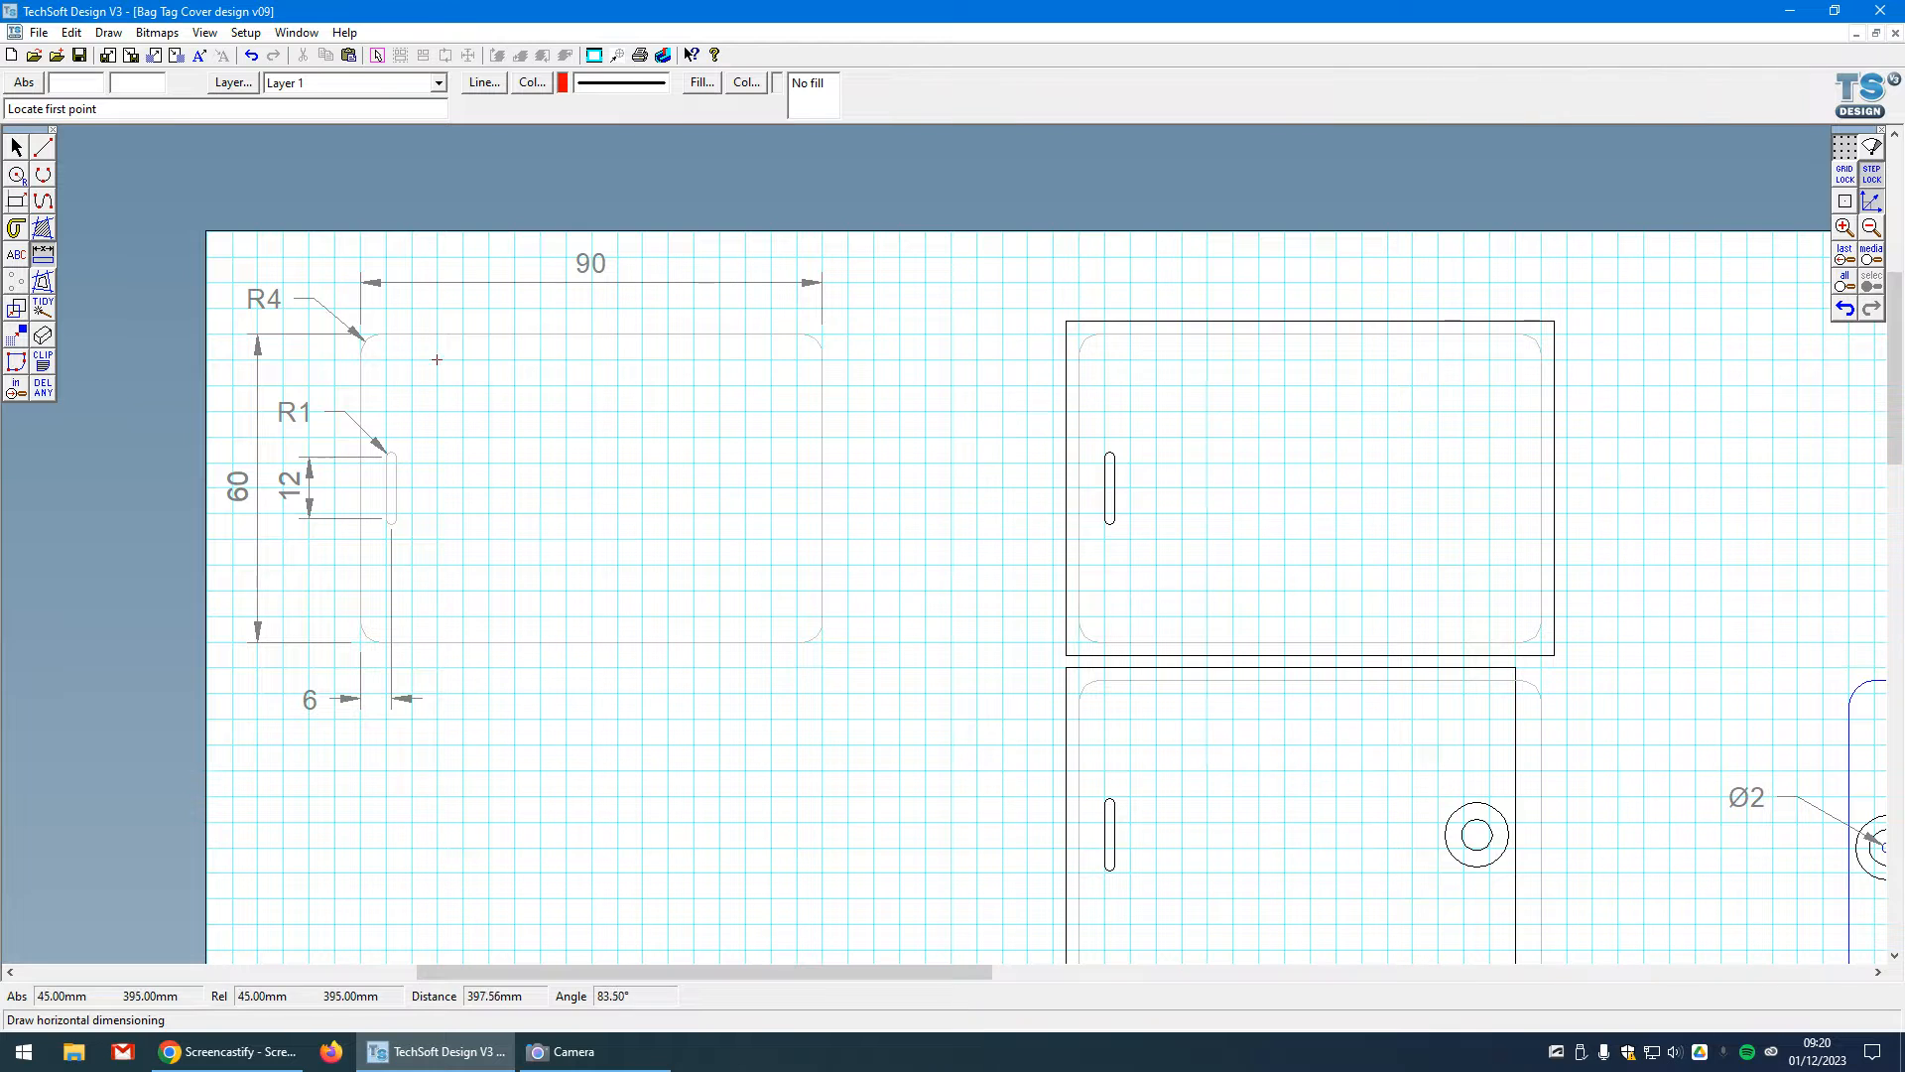
scroll(458, 554, "down", 2)
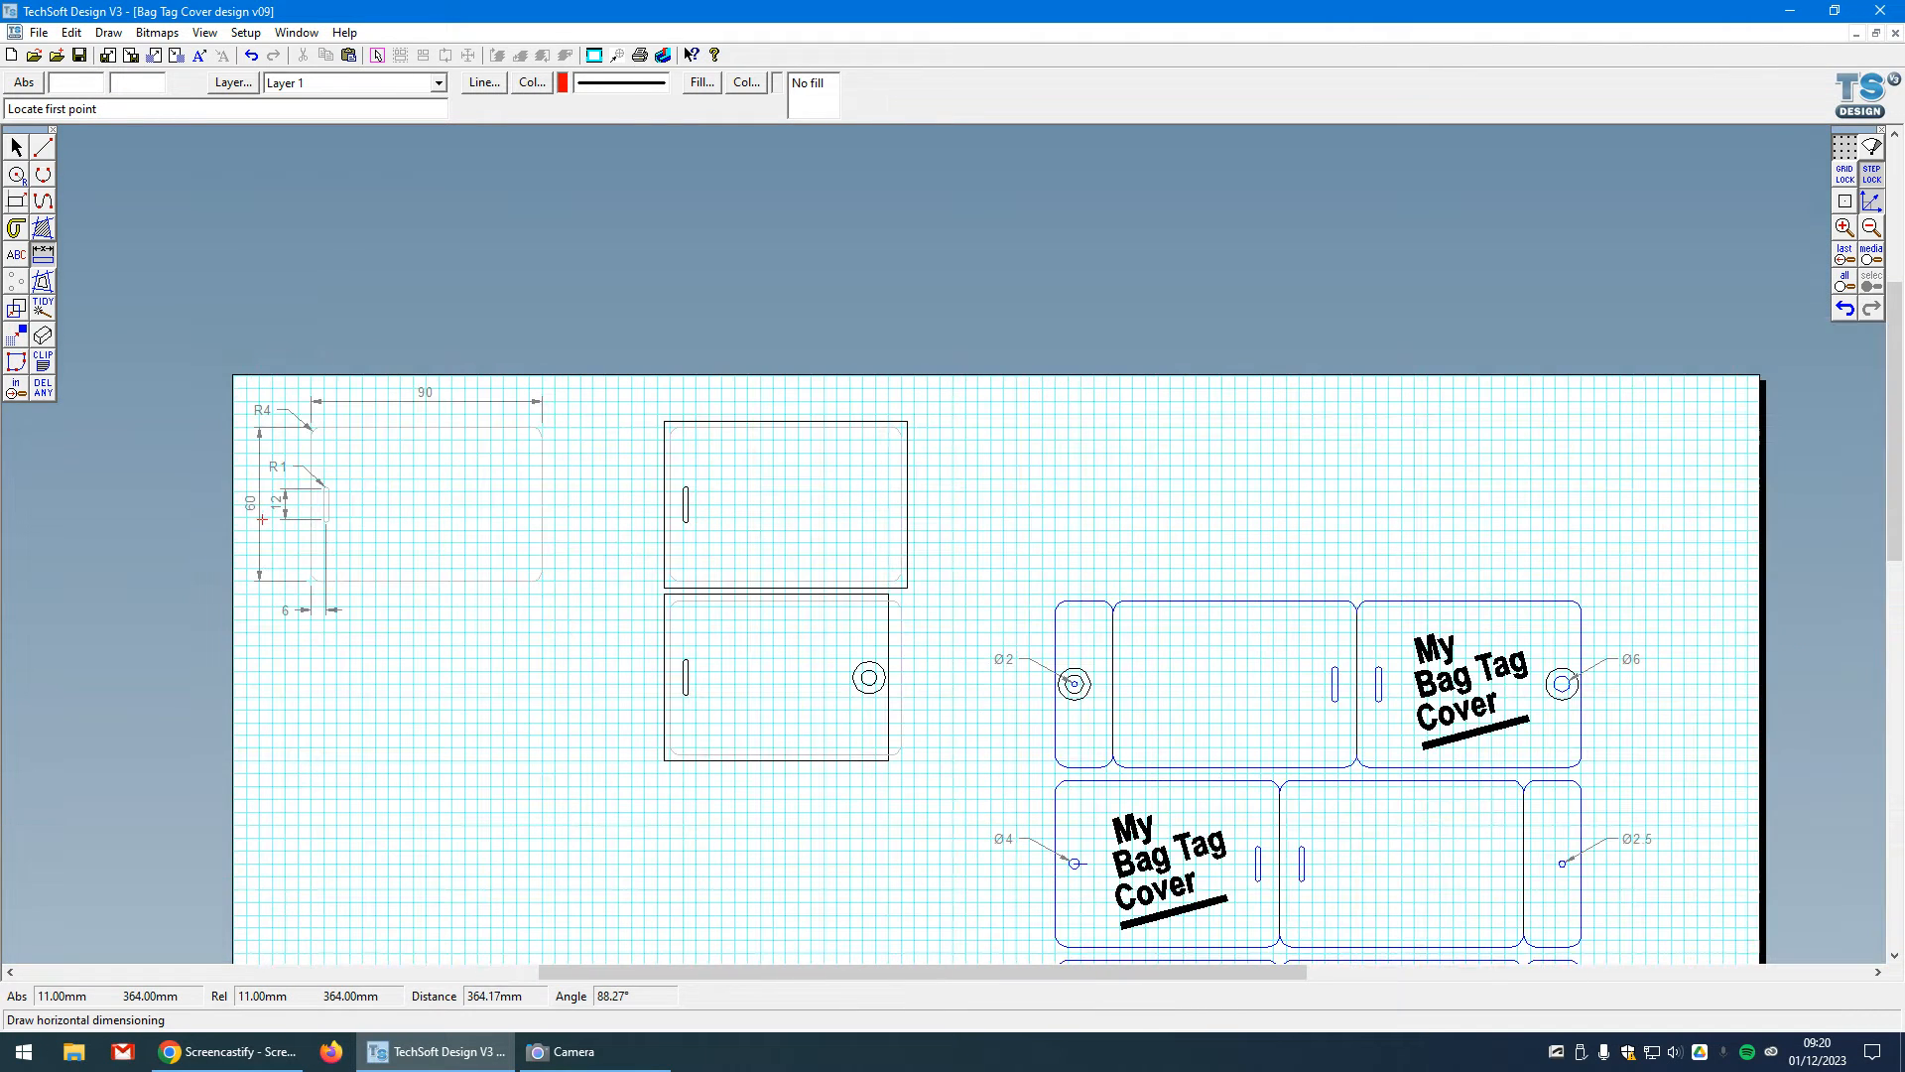
scroll(779, 636, "up", 2)
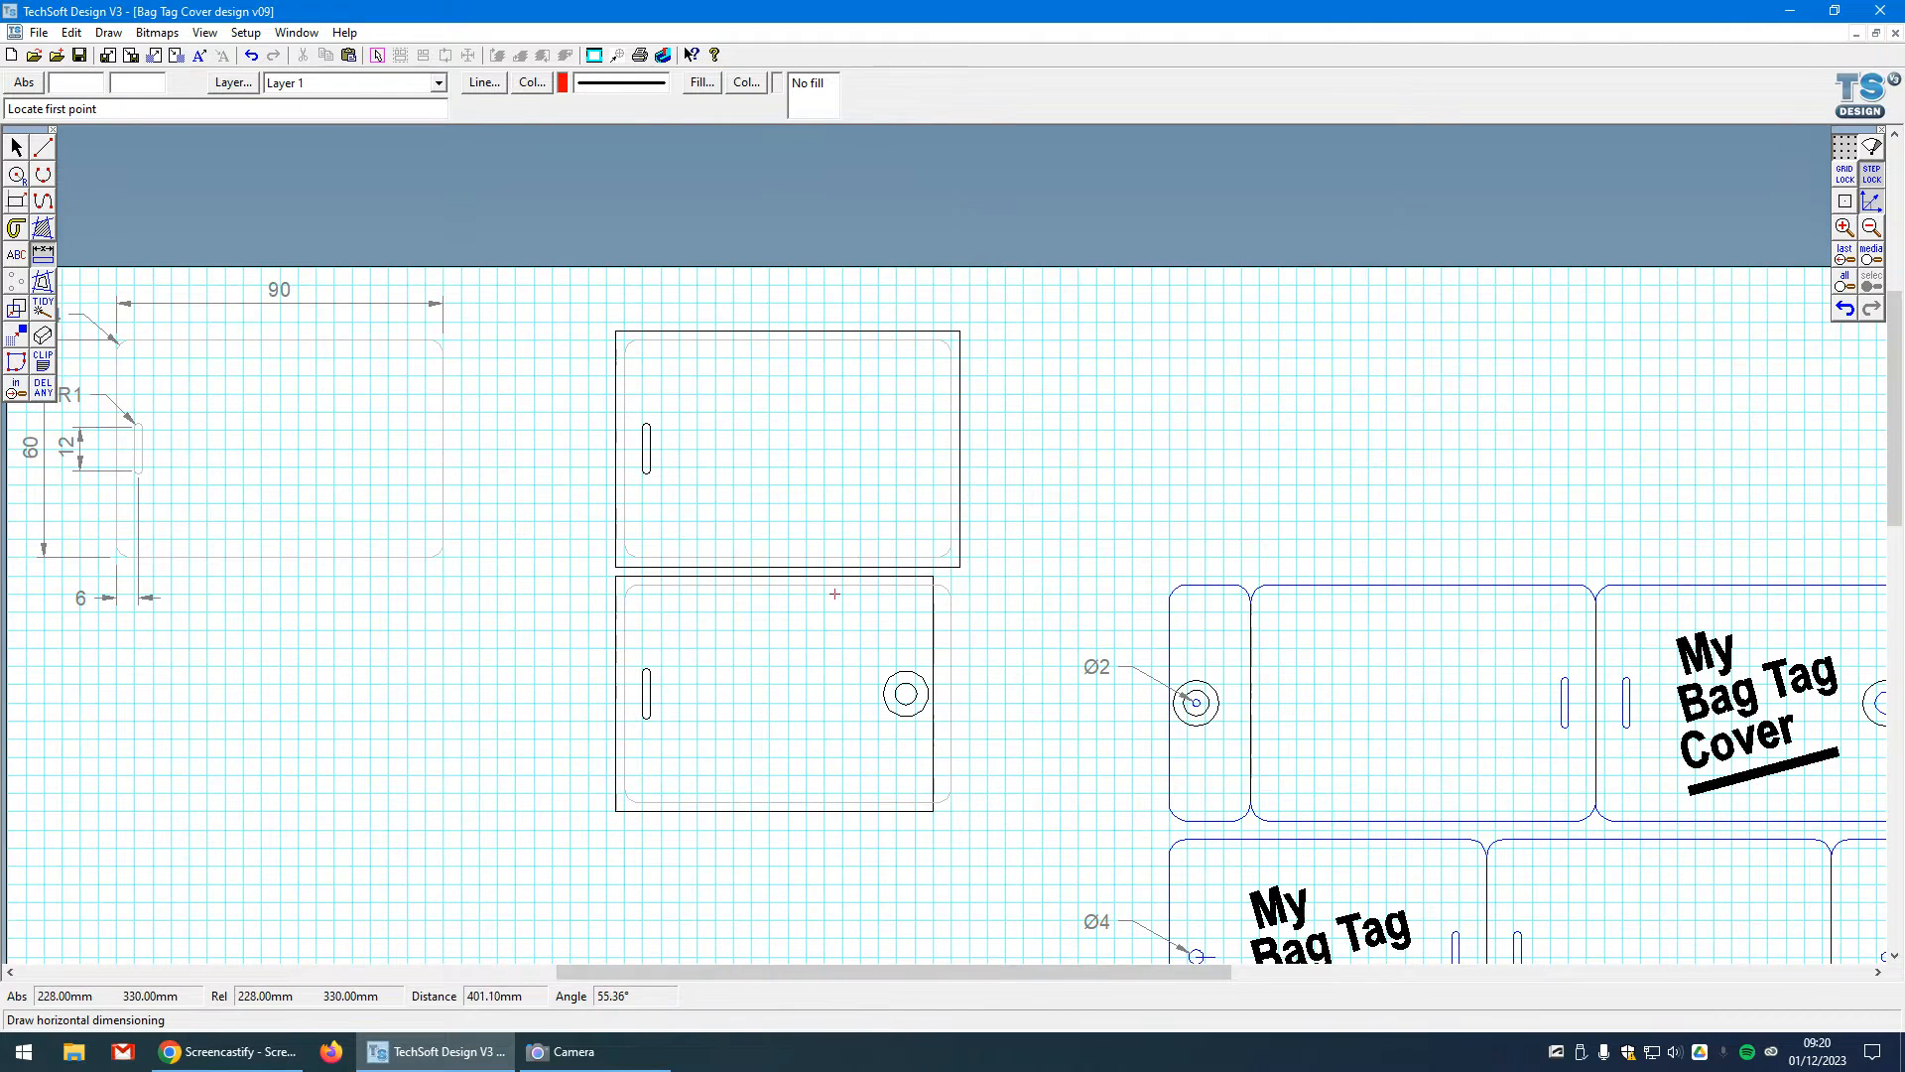
scroll(414, 662, "down", 2)
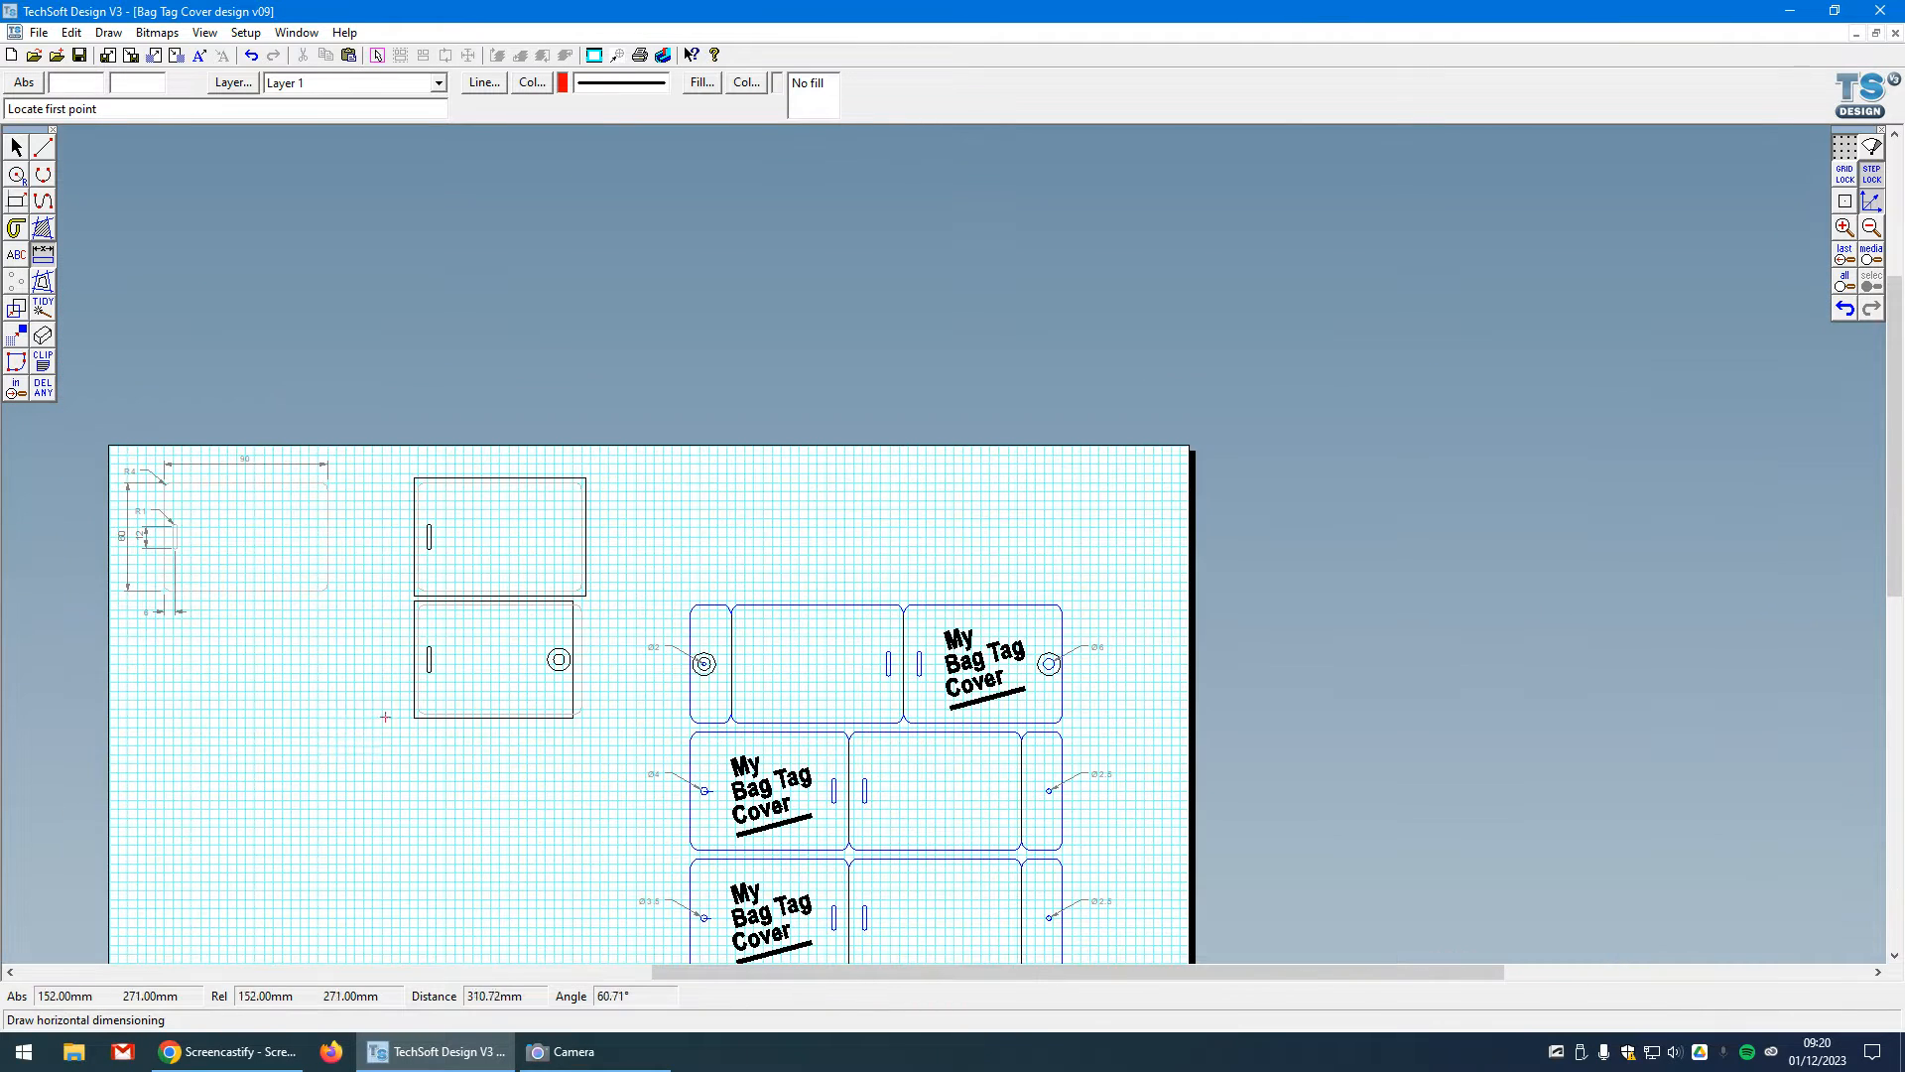
scroll(425, 472, "up", 3)
key("Escape")
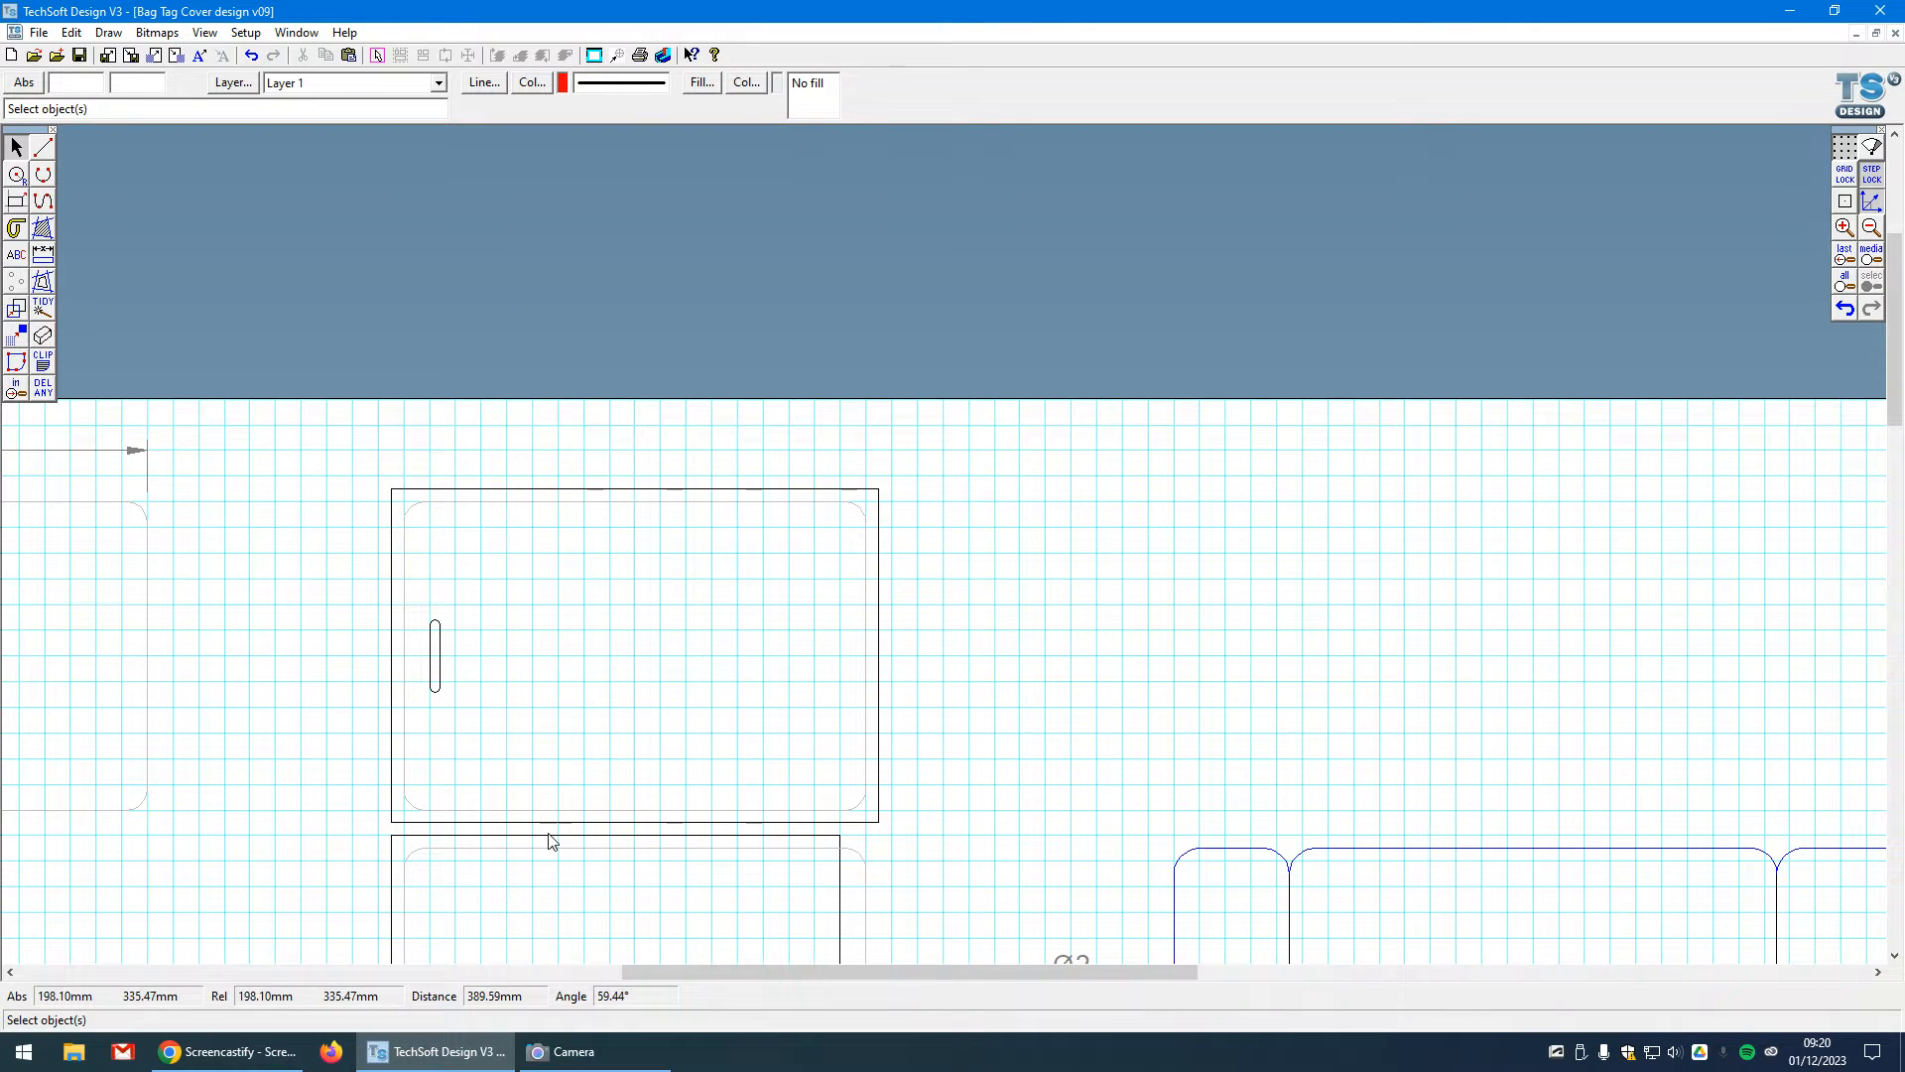
left_click(578, 1053)
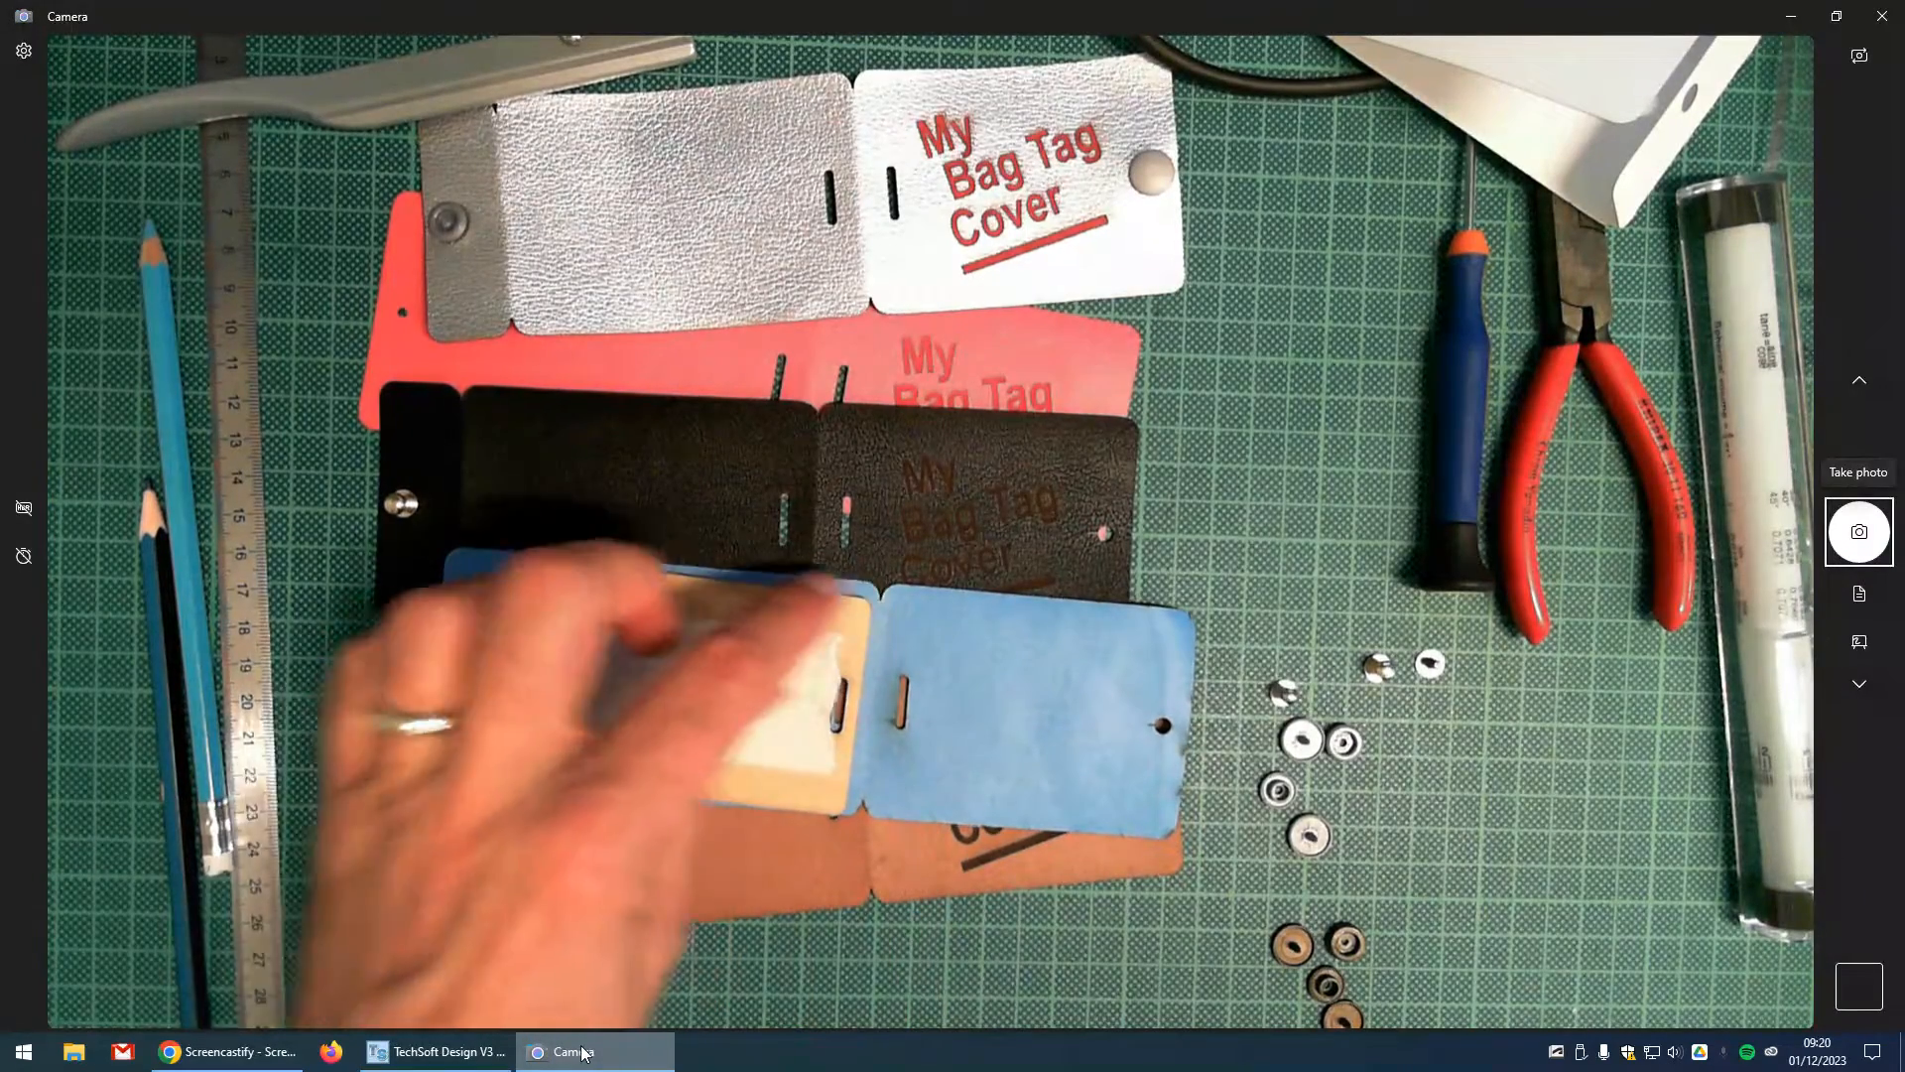
left_click(436, 1051)
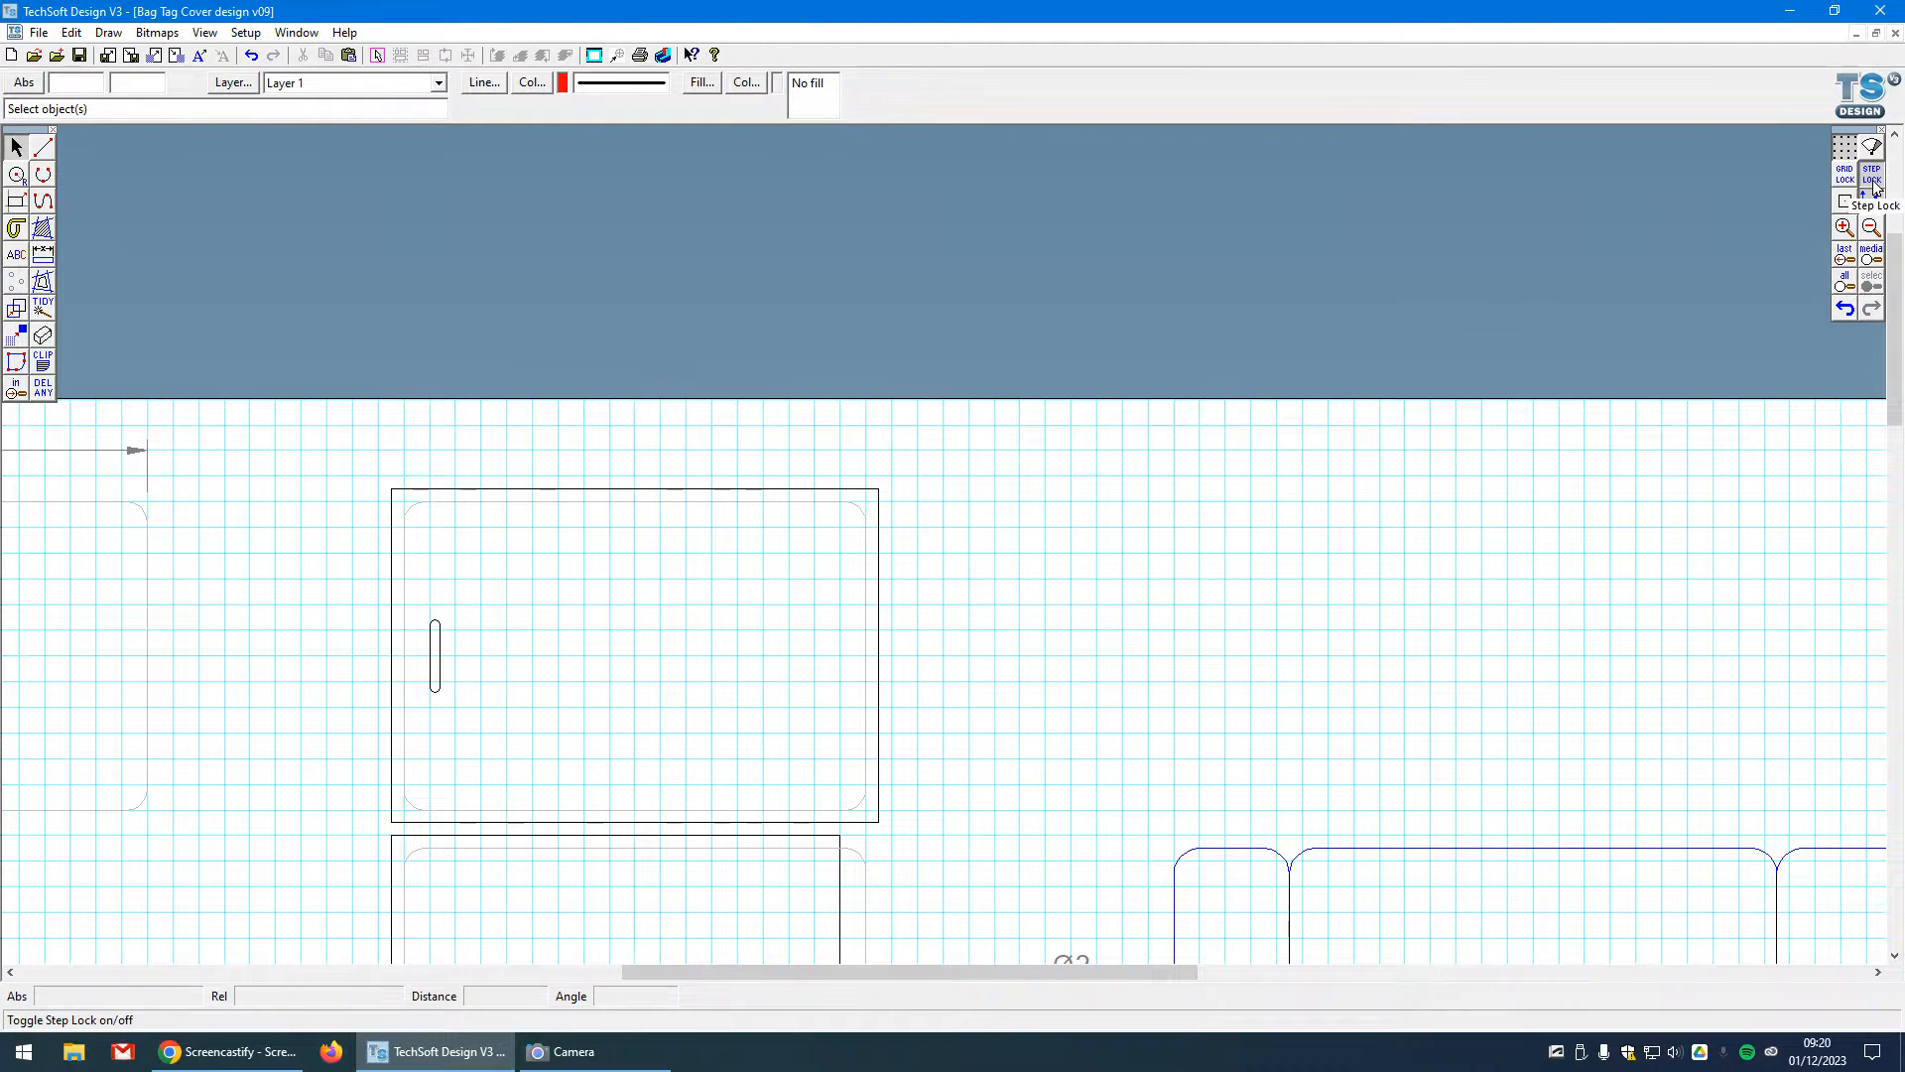
- Set the grid's X and Y step spacing to 2.5 mm
left_click(1845, 147)
left_click_drag(896, 404, 779, 413)
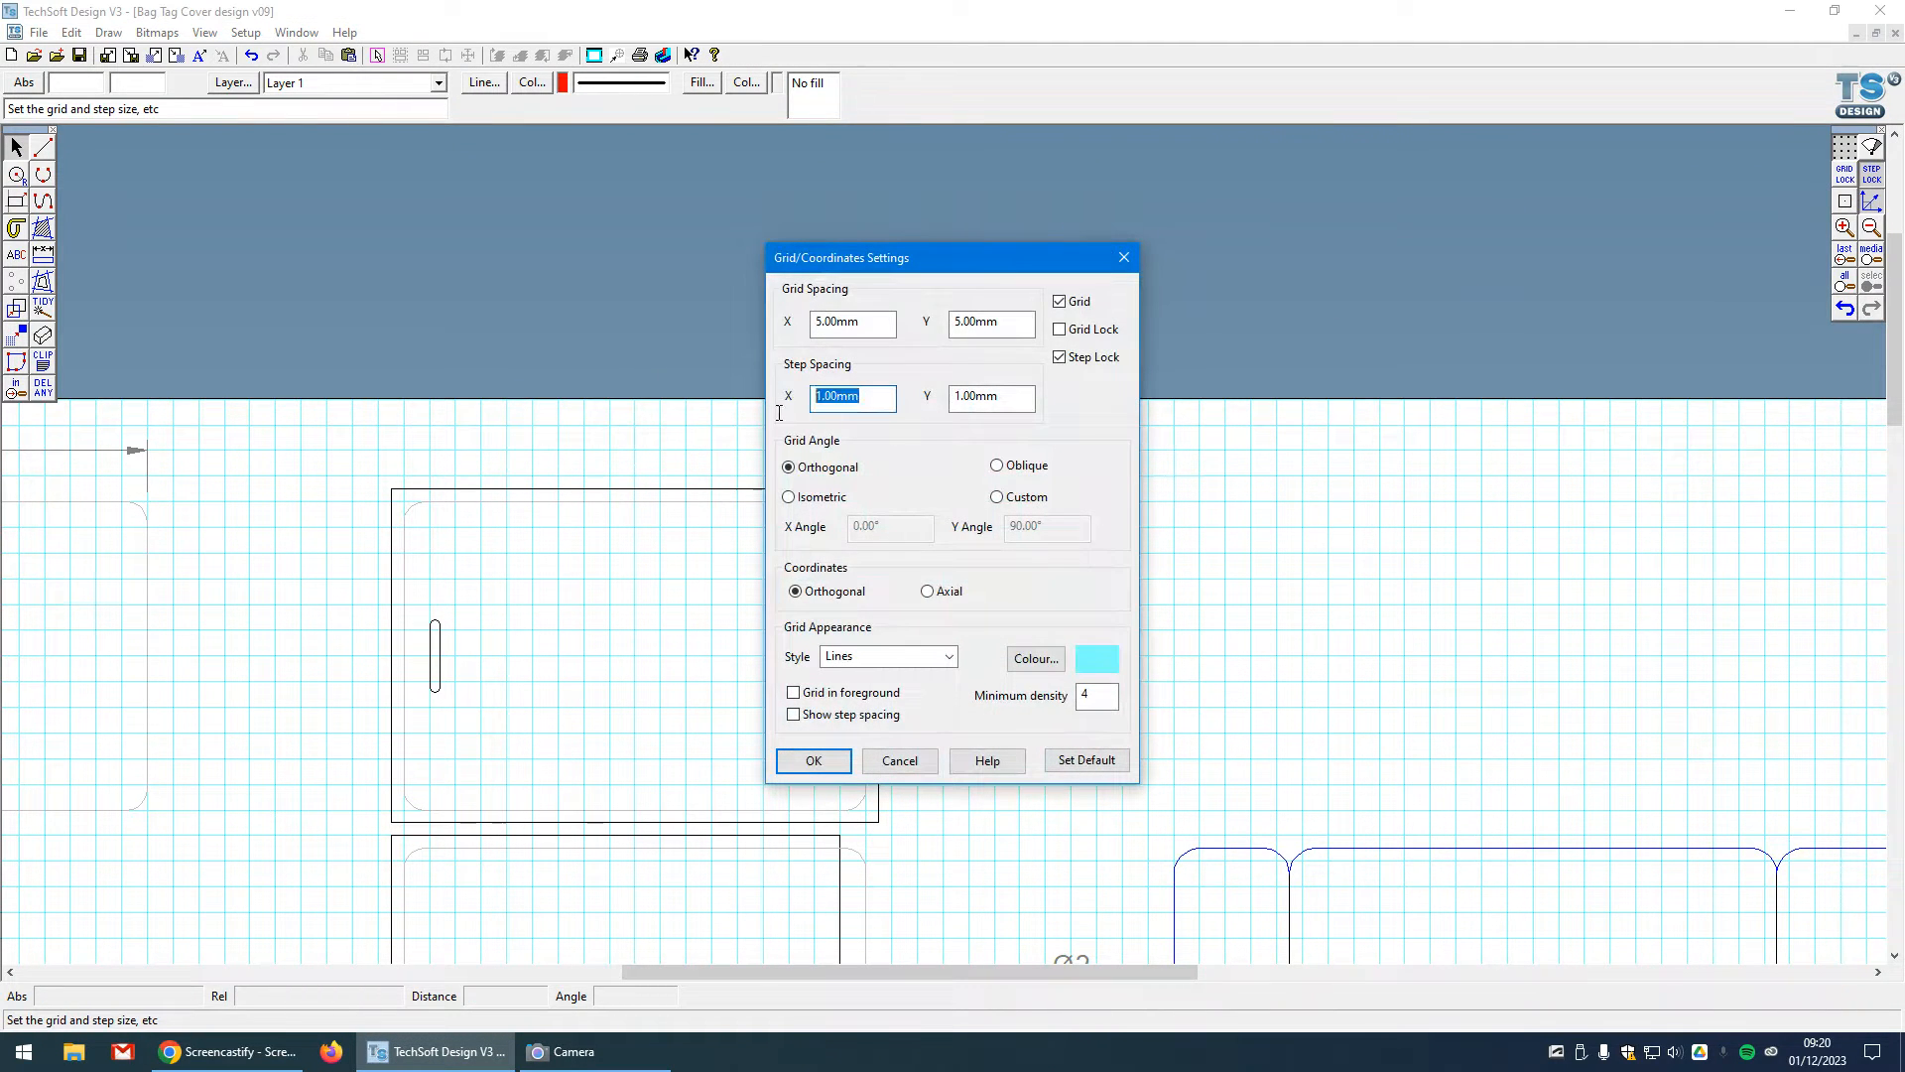
type("2.5")
key("Tab")
type("2.")
key("Return")
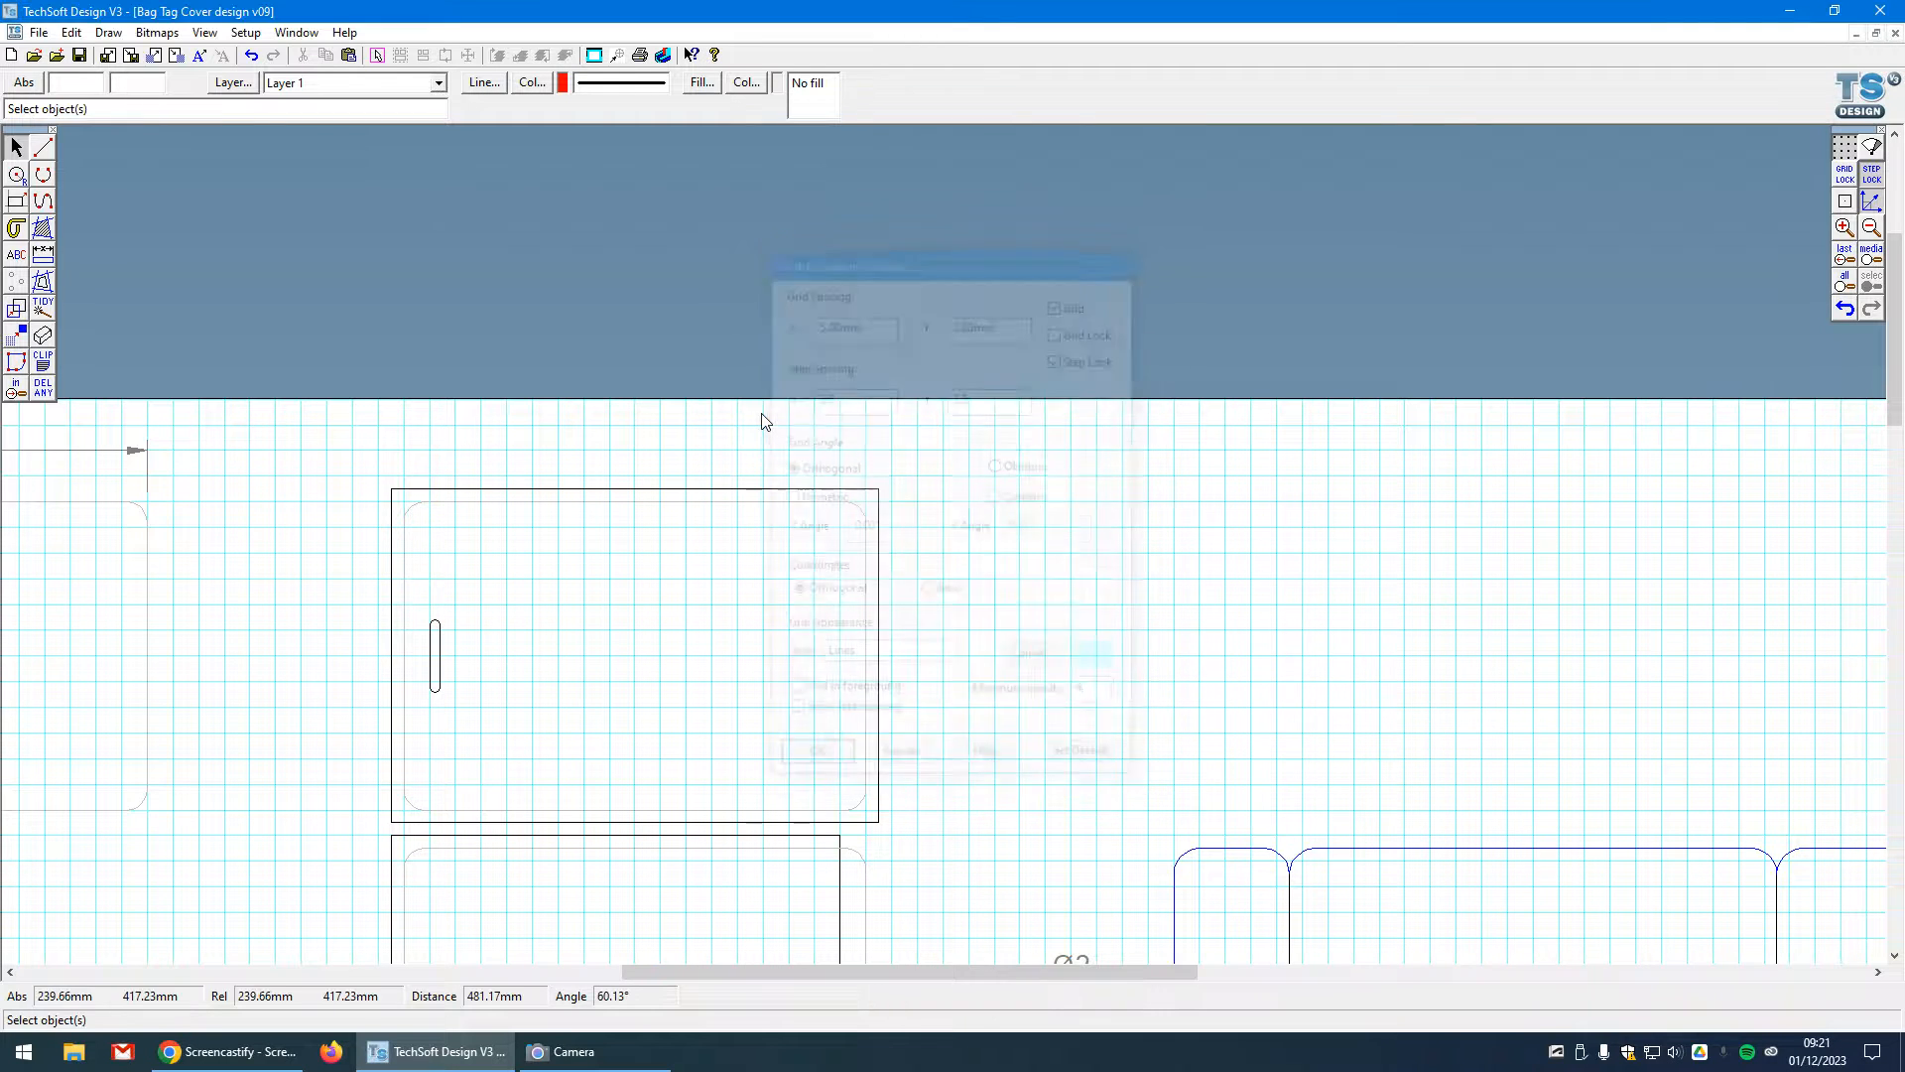
- Review the three bag tag cover layouts, and switch to the Camera app to compare them with the physical samples
scroll(662, 484, "down", 2)
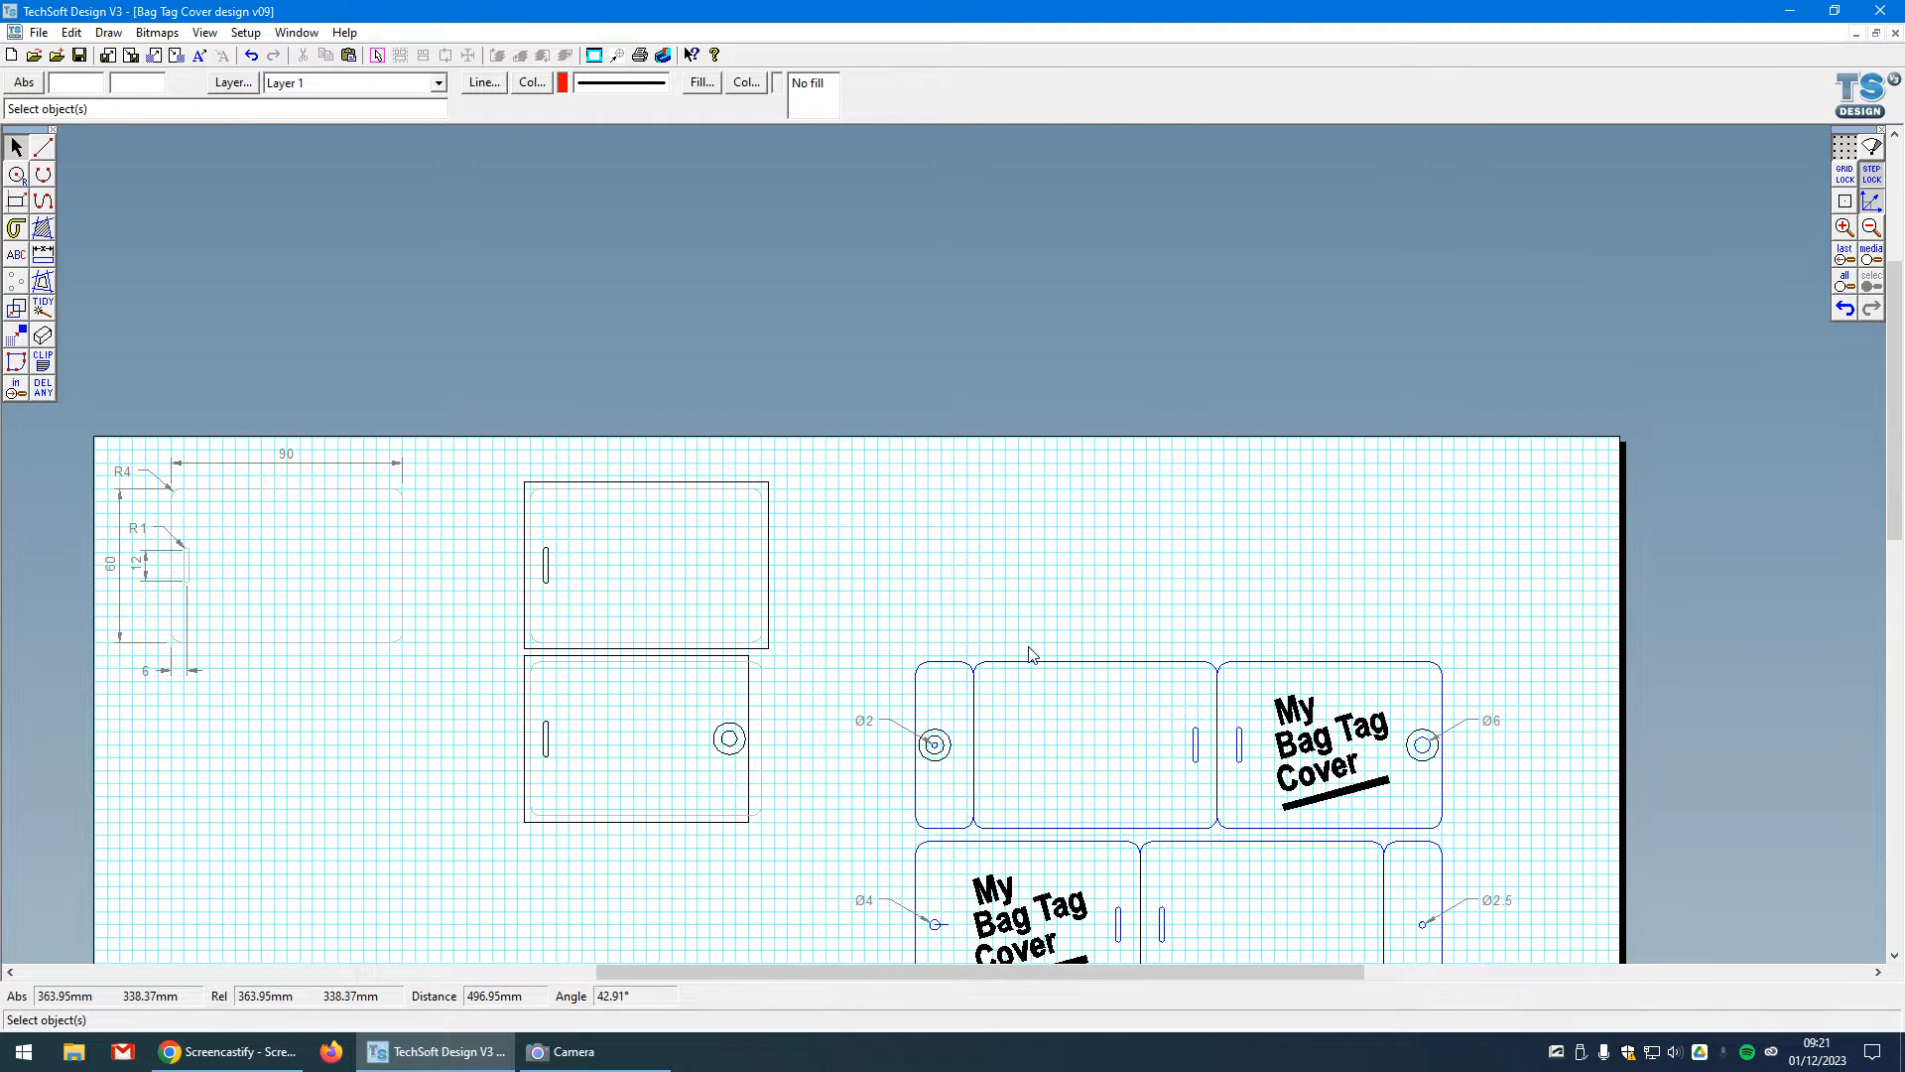
scroll(553, 510, "down", 1)
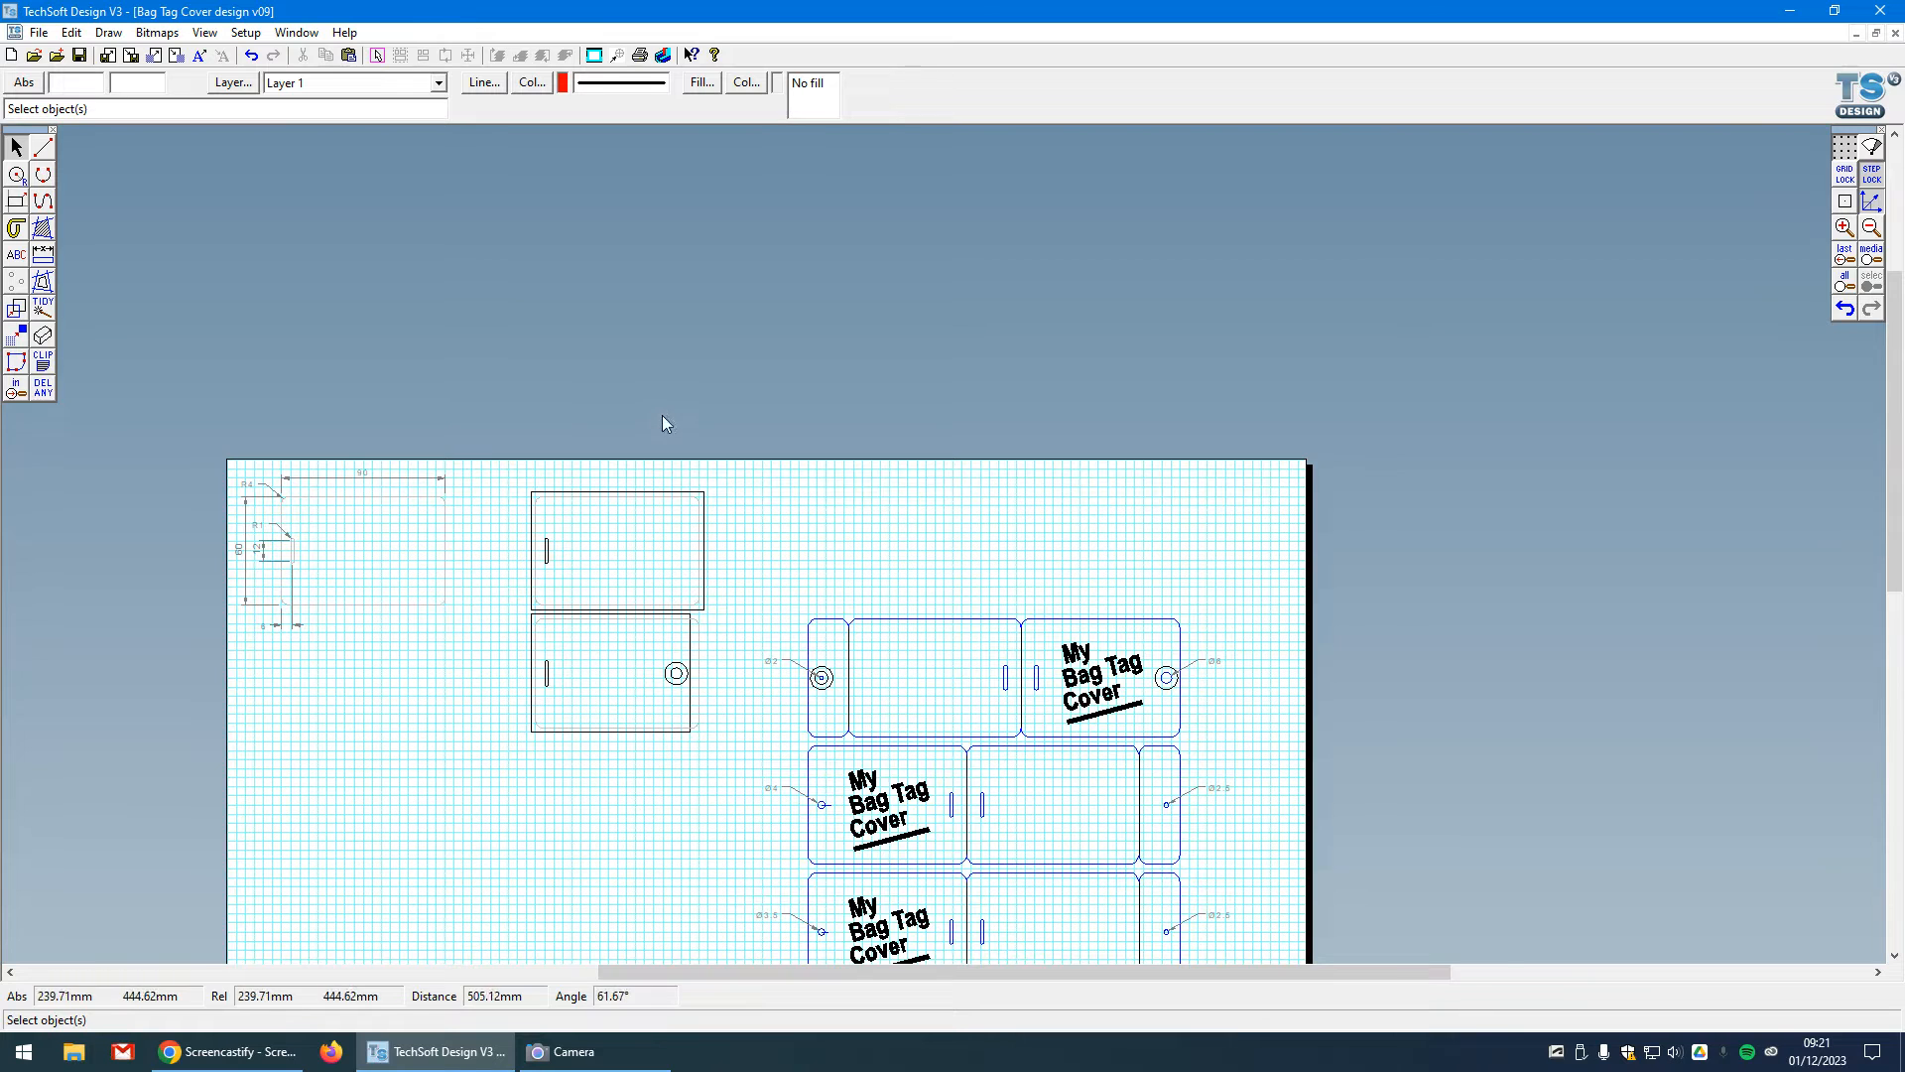
scroll(663, 420, "down", 1)
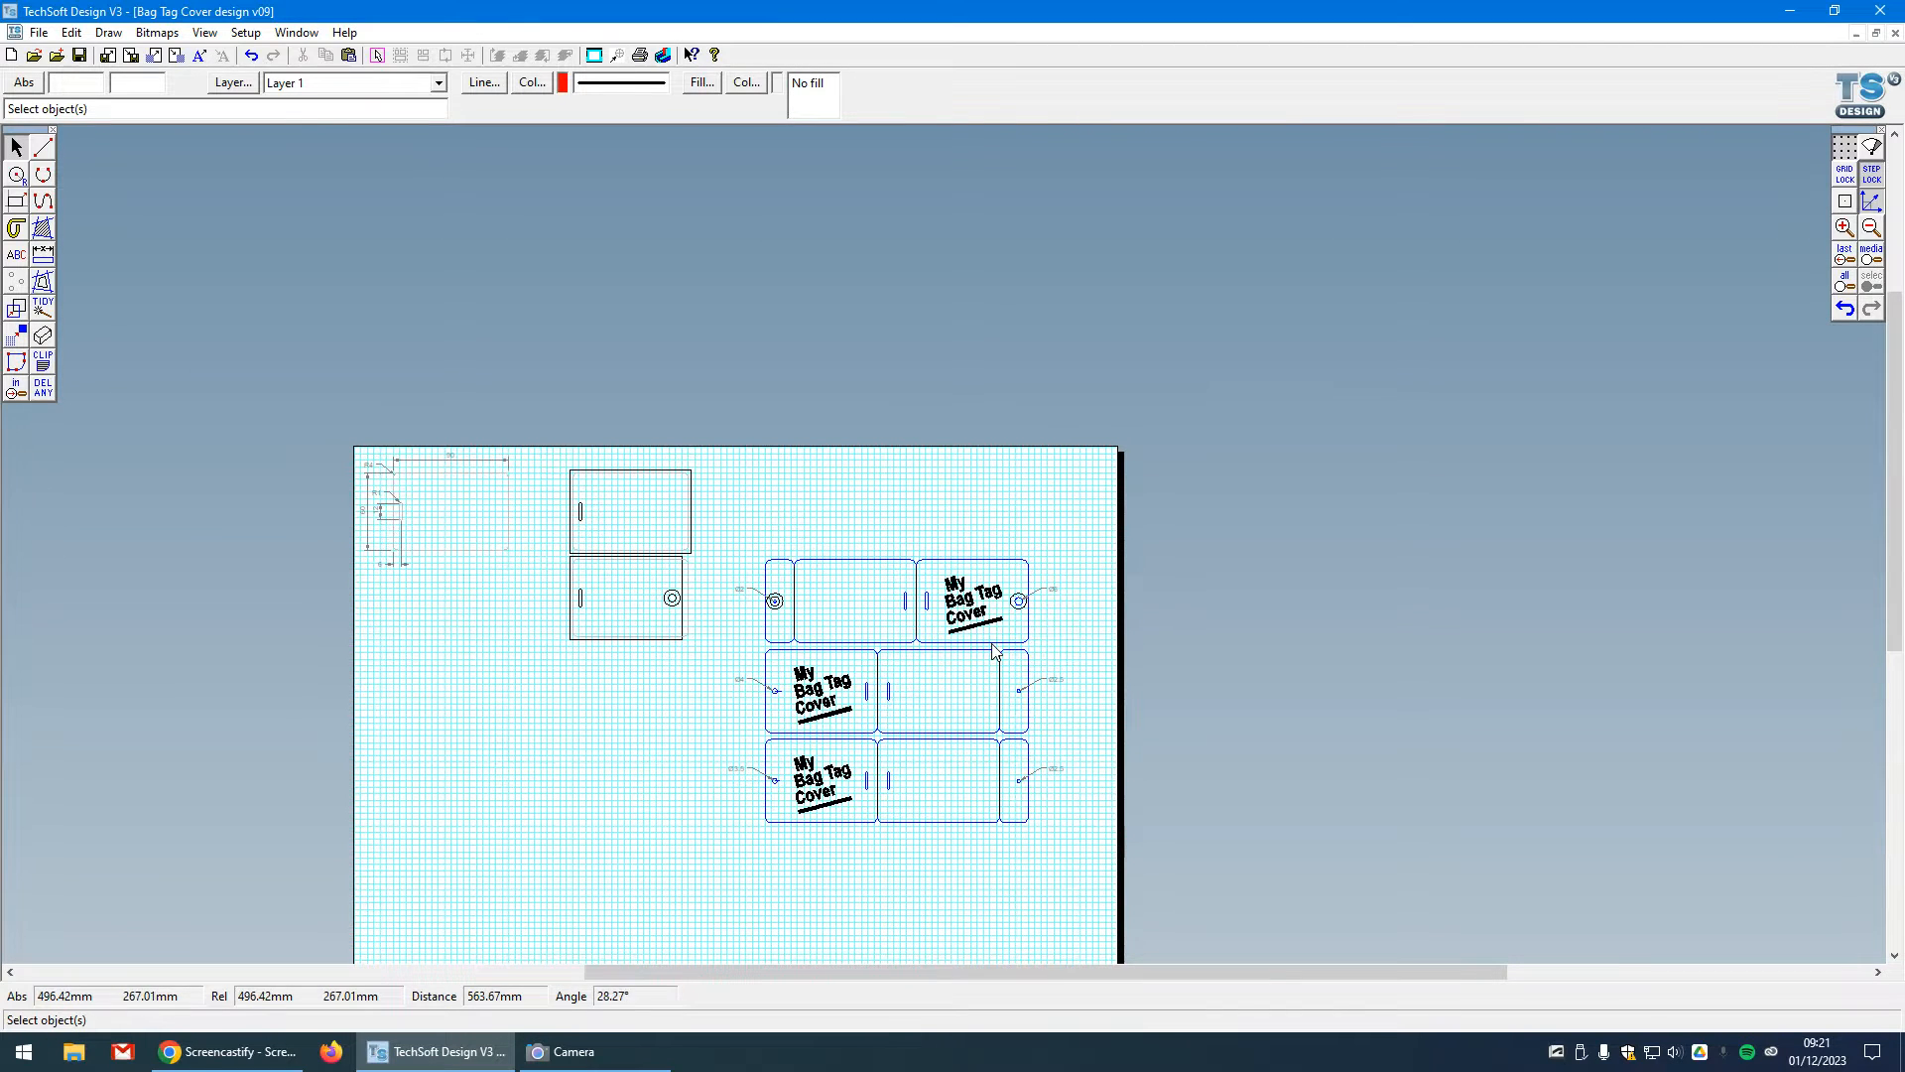
scroll(989, 625, "up", 3)
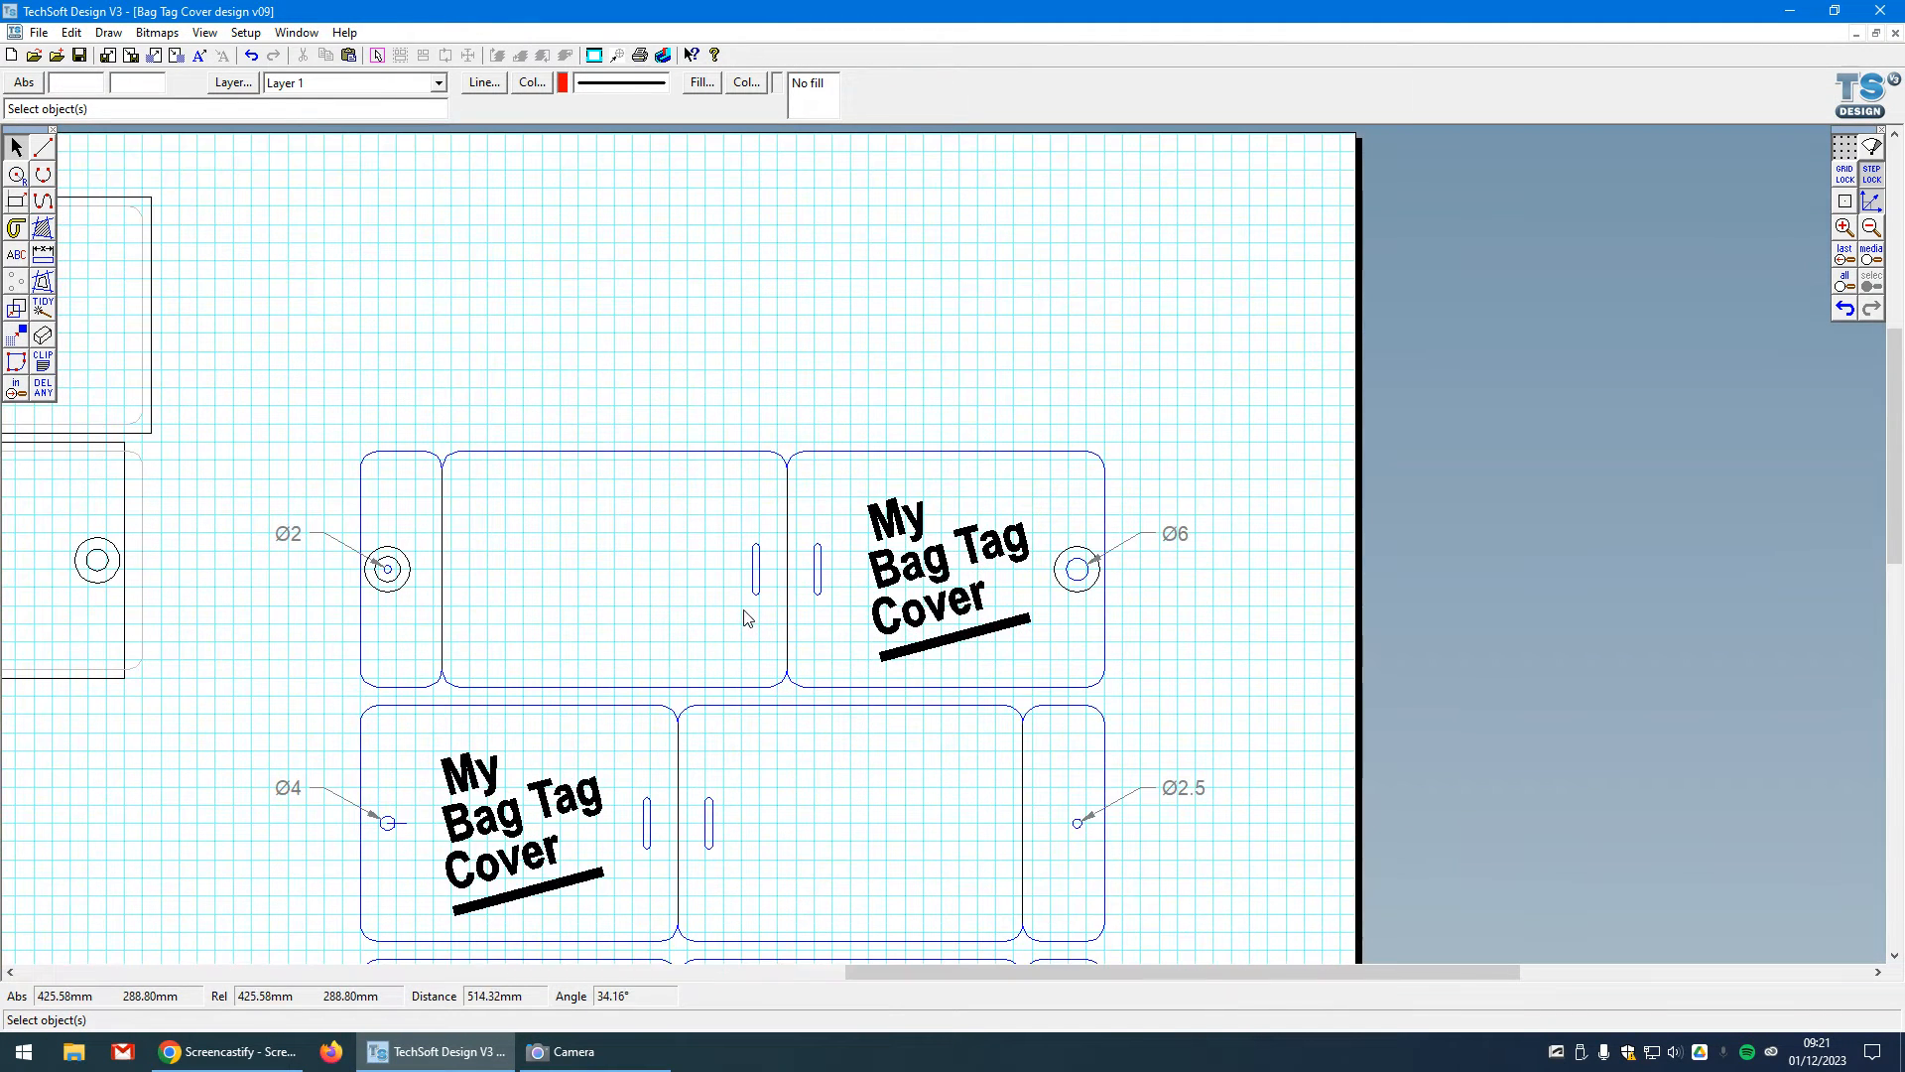
left_click(586, 1058)
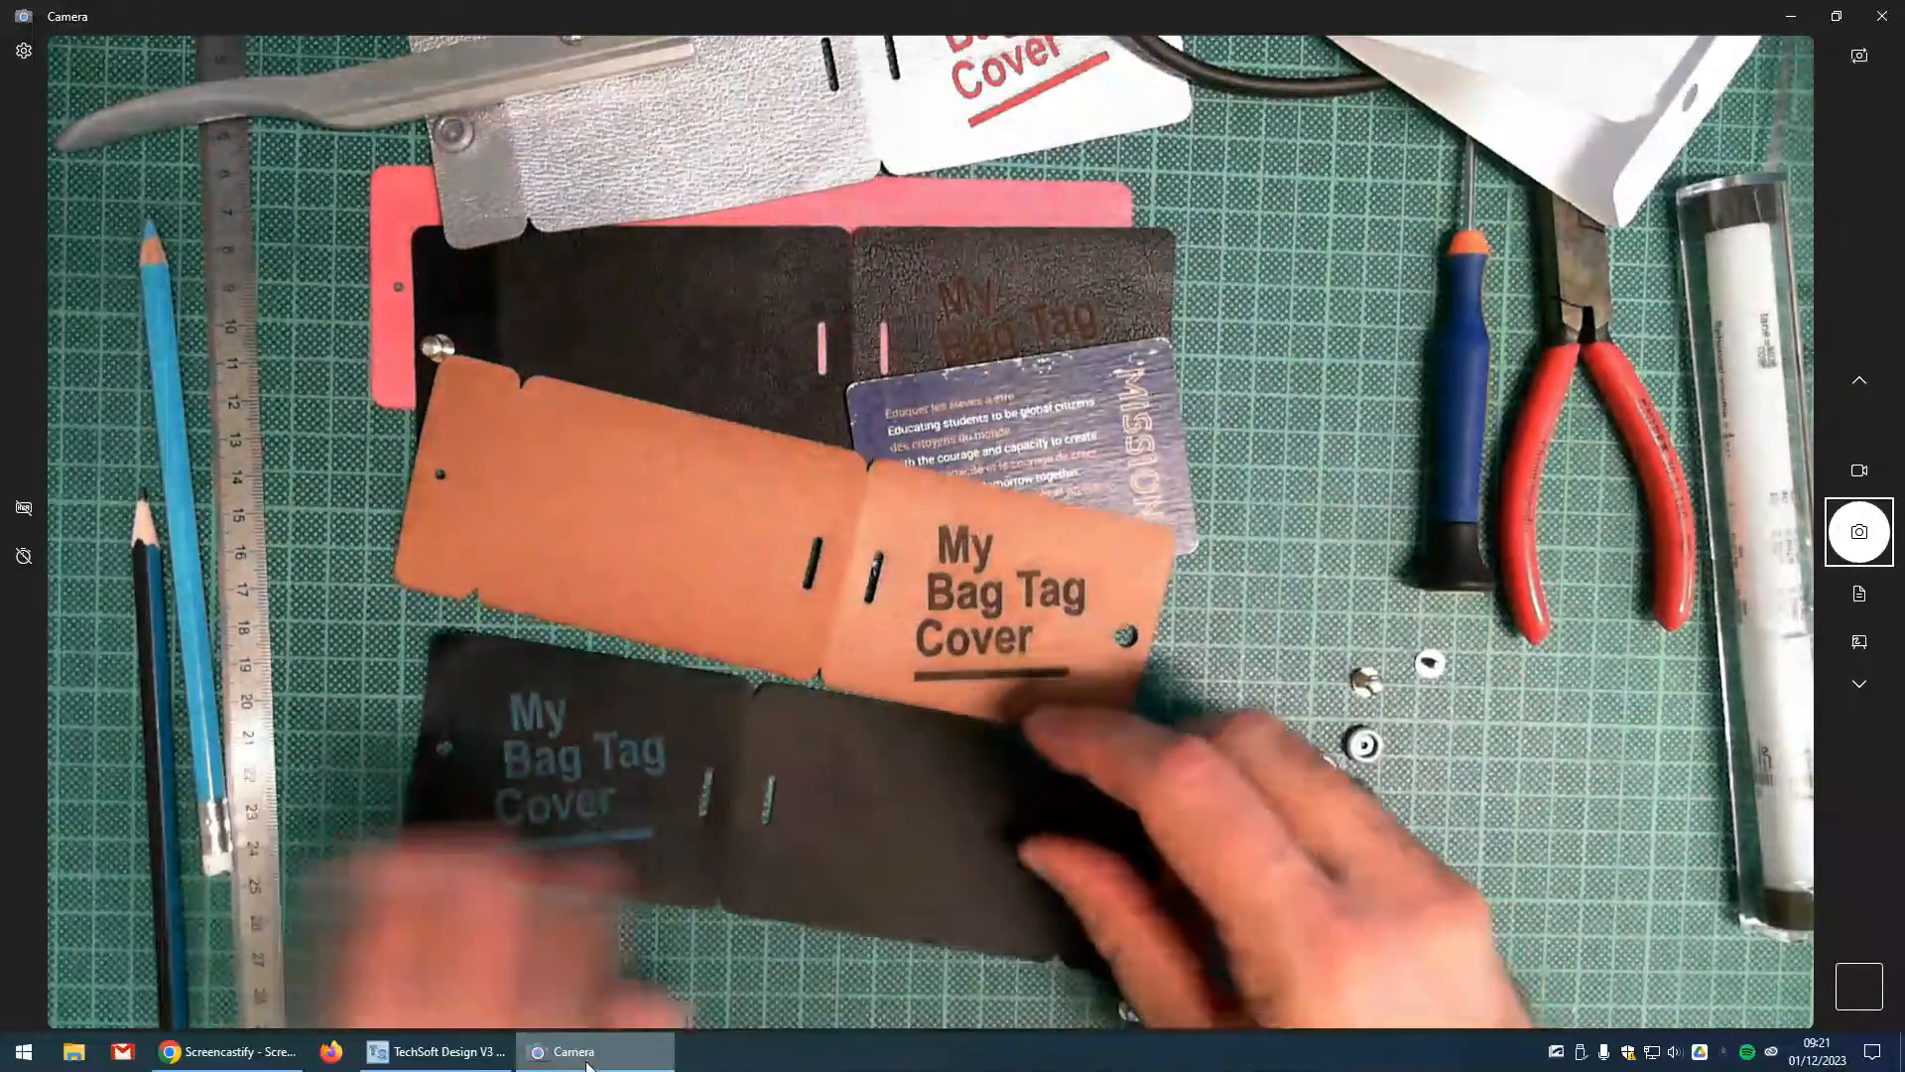
- Switch to TechSoft Design V3 and draw a red cross over the uppermost cover layout with 5 mm thick polylines
left_click(437, 1051)
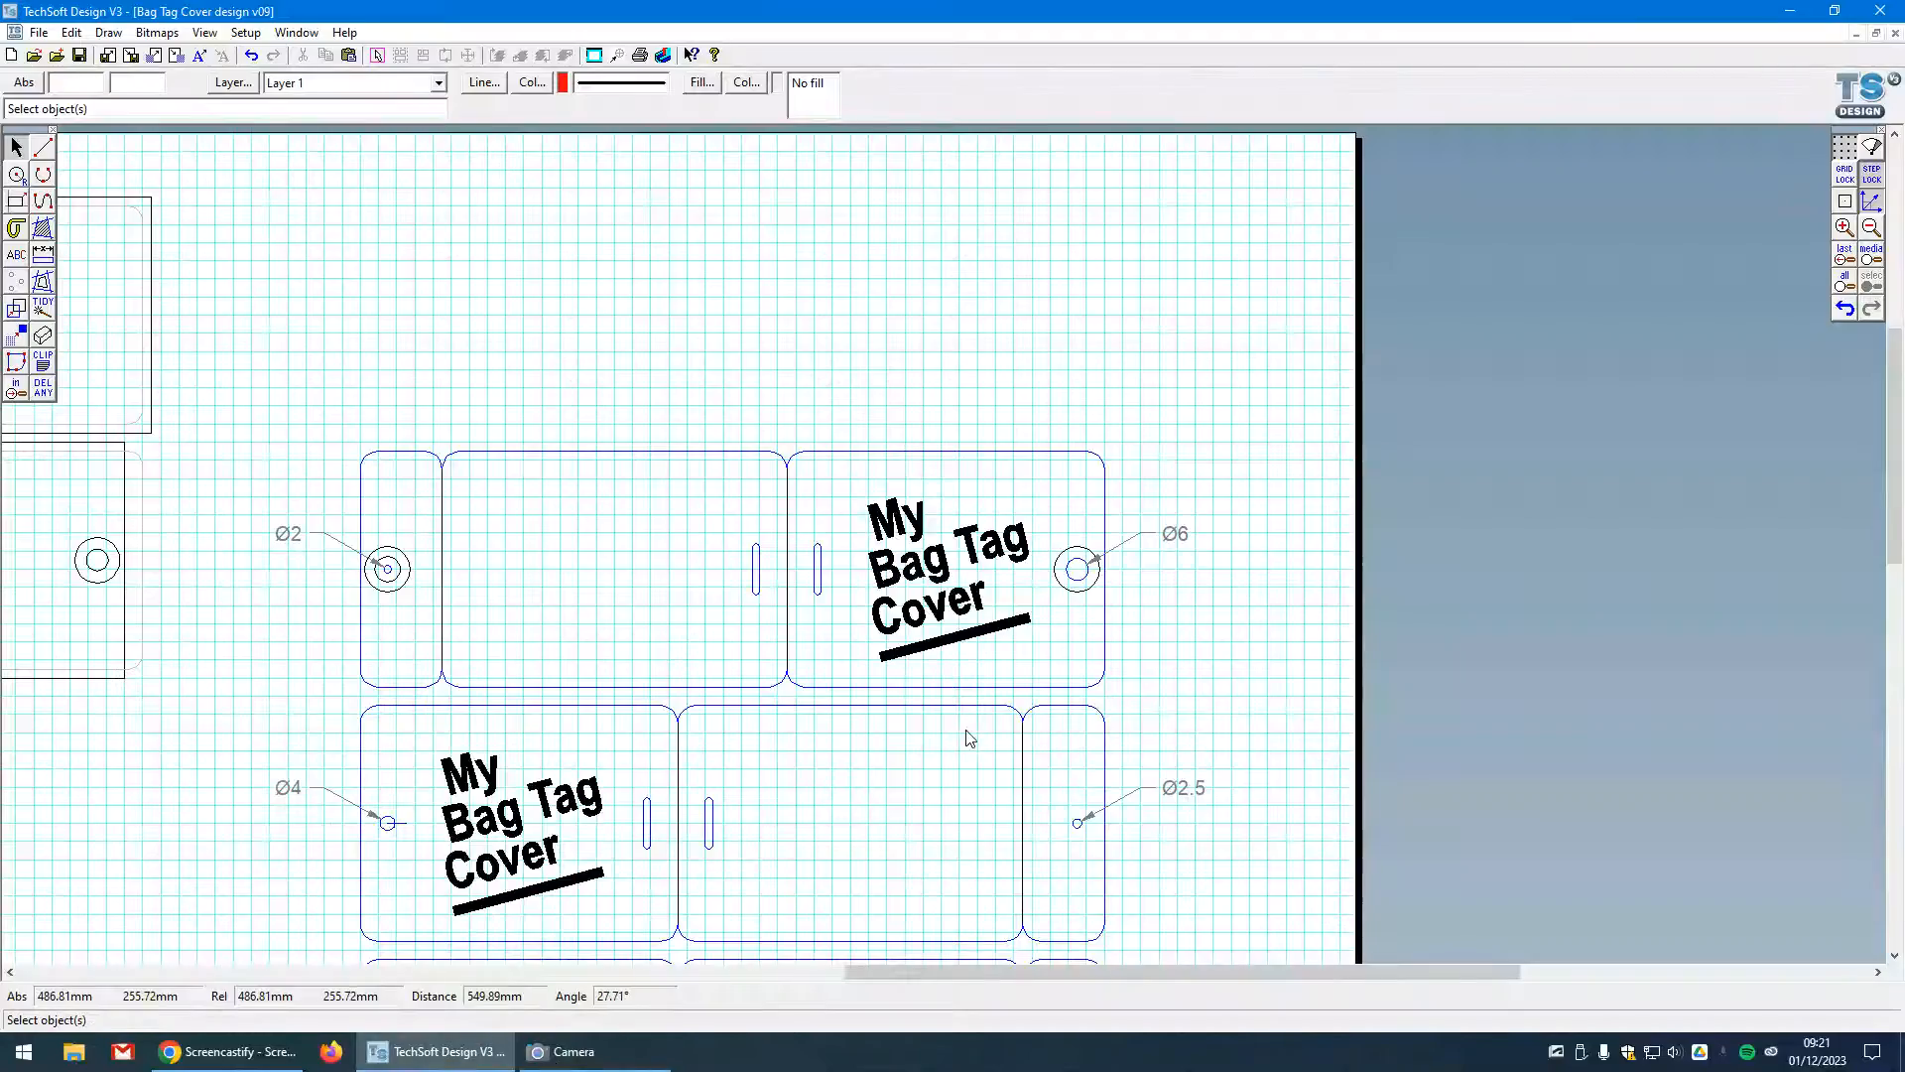
scroll(824, 478, "down", 1)
scroll(779, 556, "up", 1)
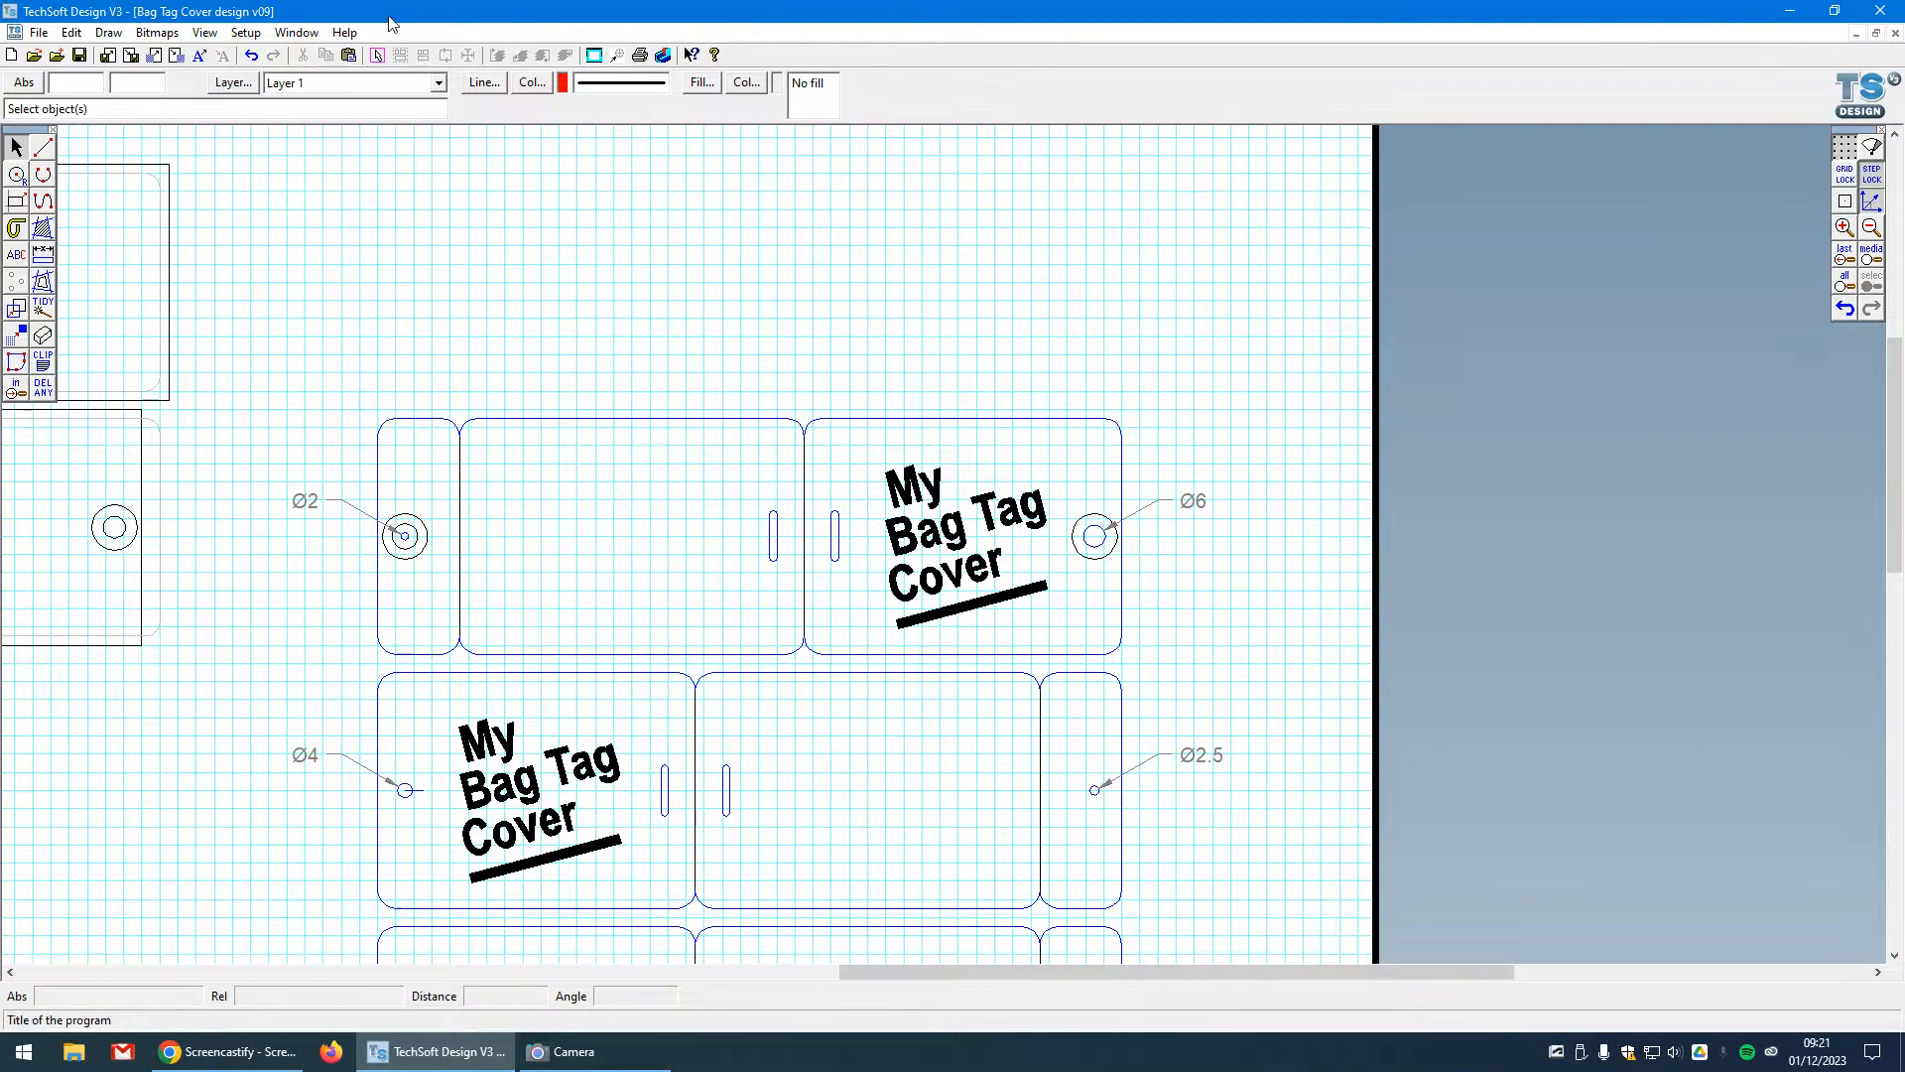
left_click(483, 82)
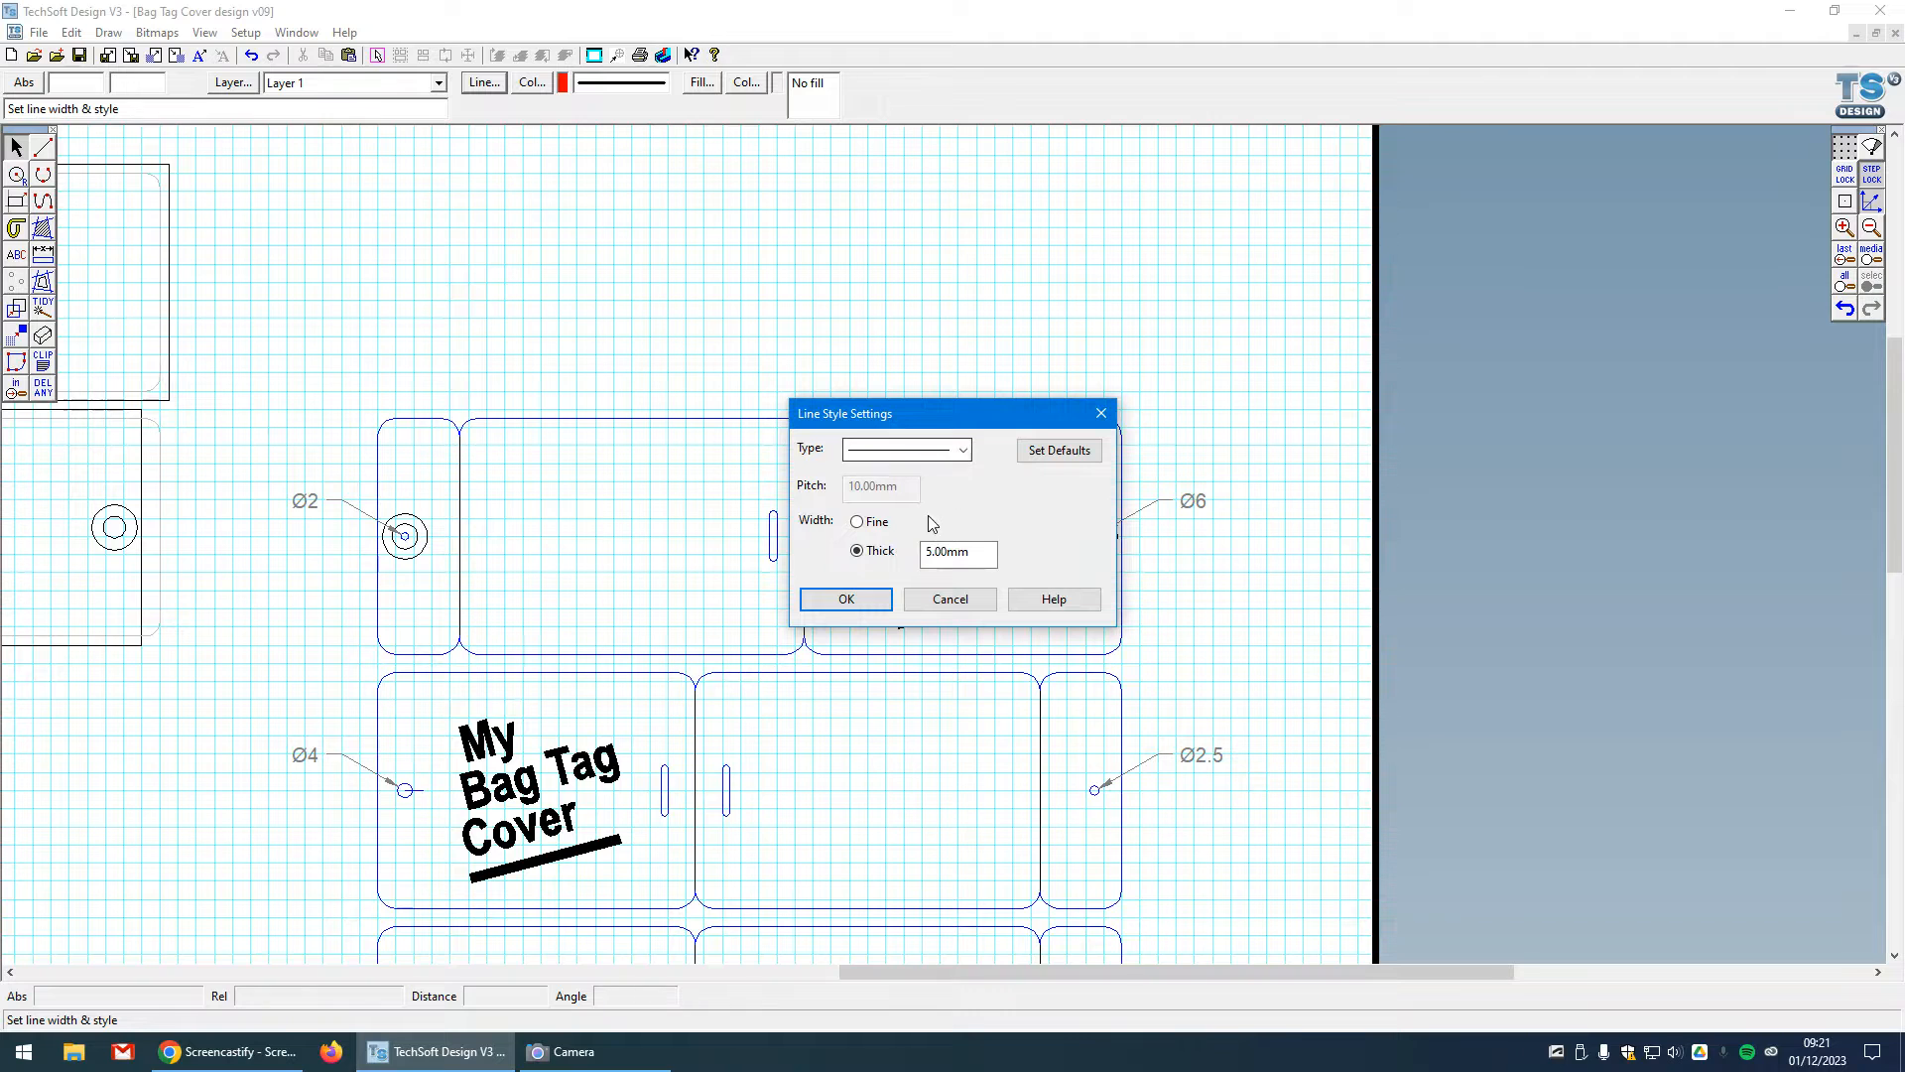
left_click(849, 598)
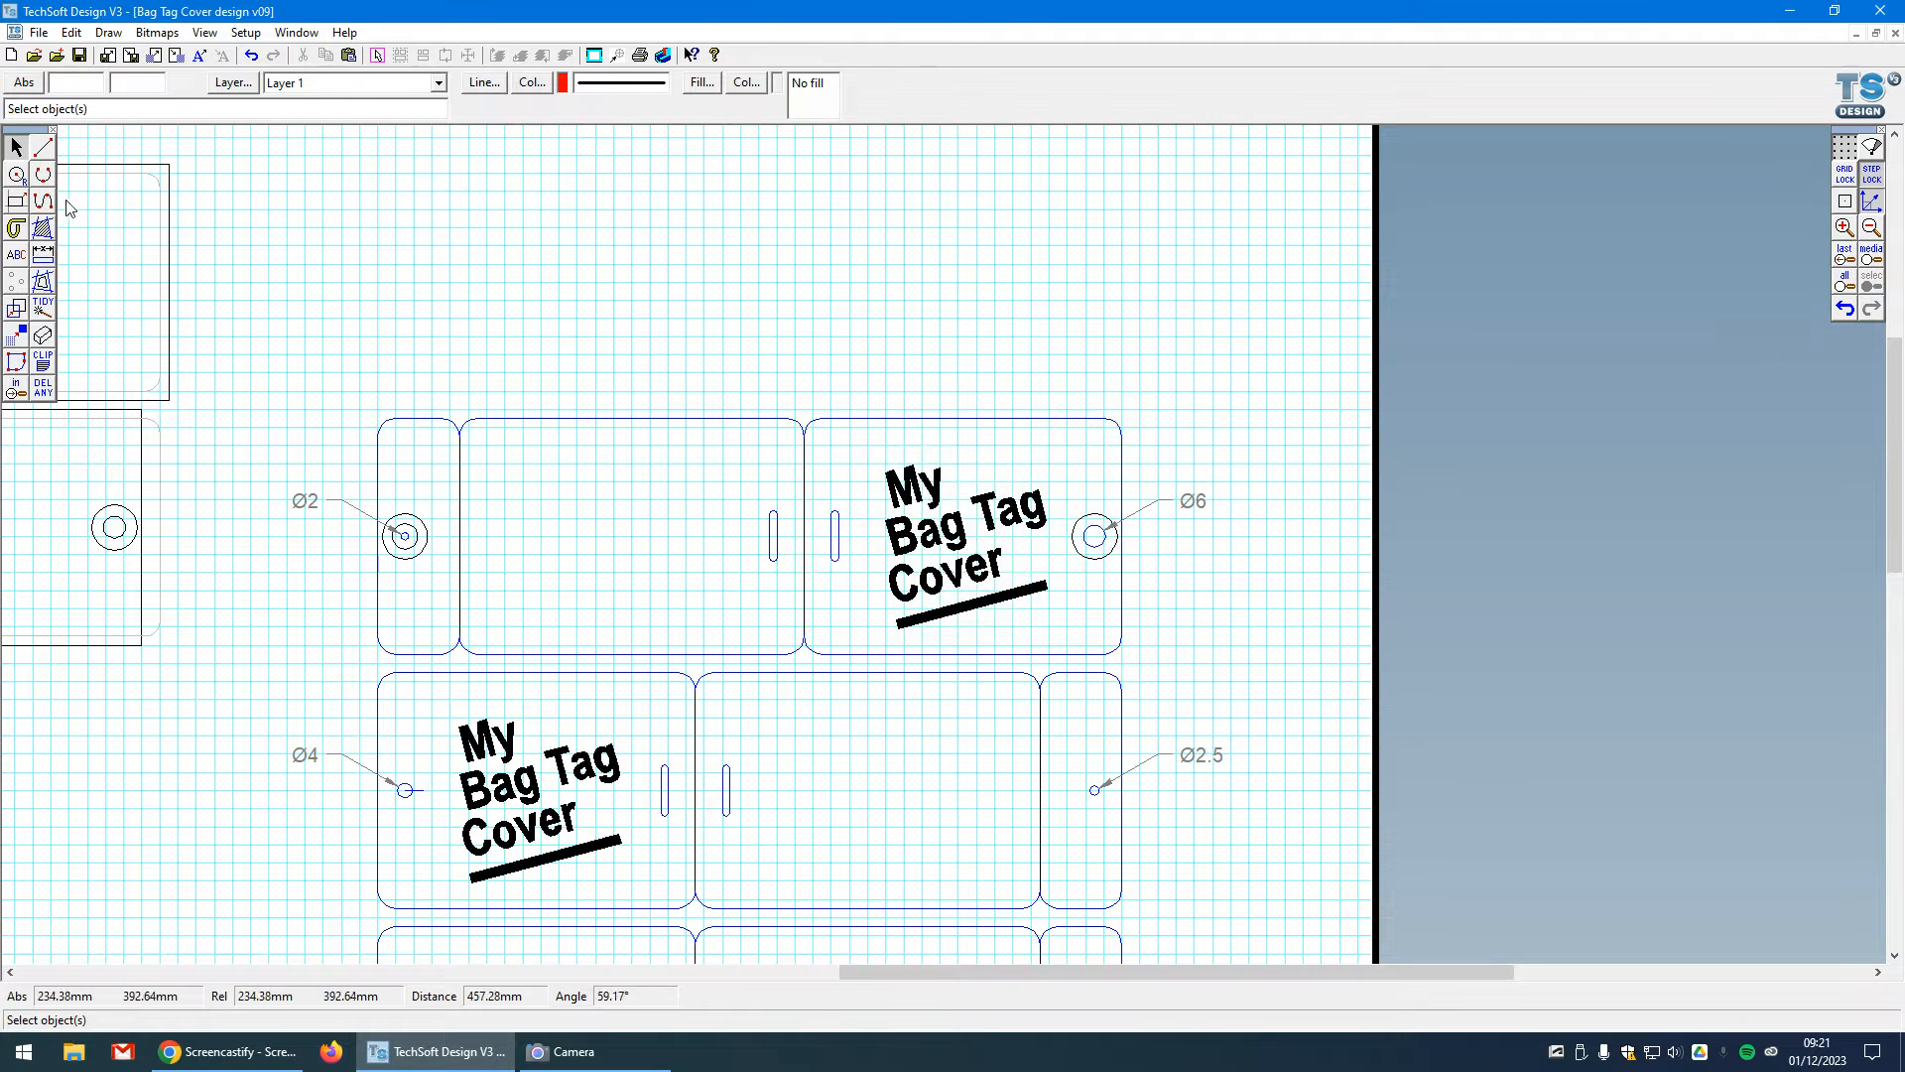
left_click_drag(47, 208, 140, 203)
left_click(532, 445)
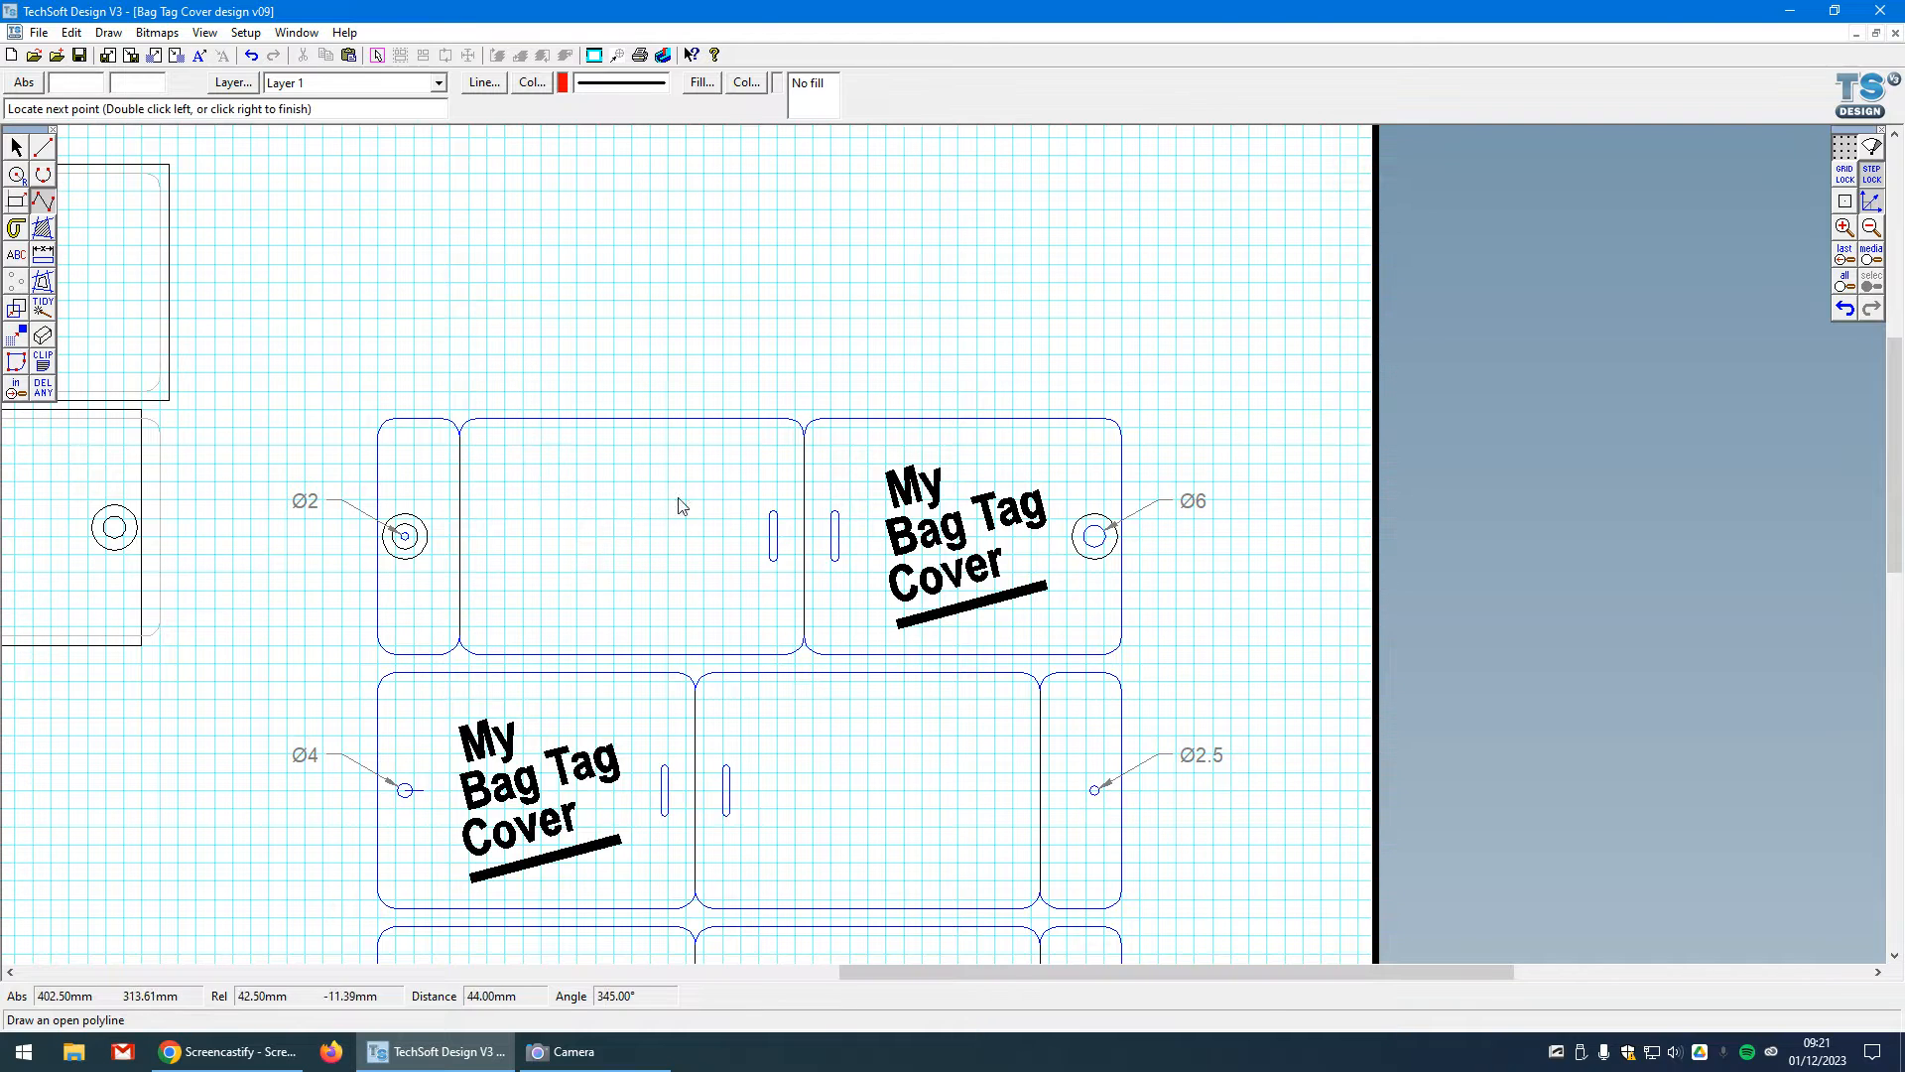
left_click(1035, 607)
right_click(1049, 471)
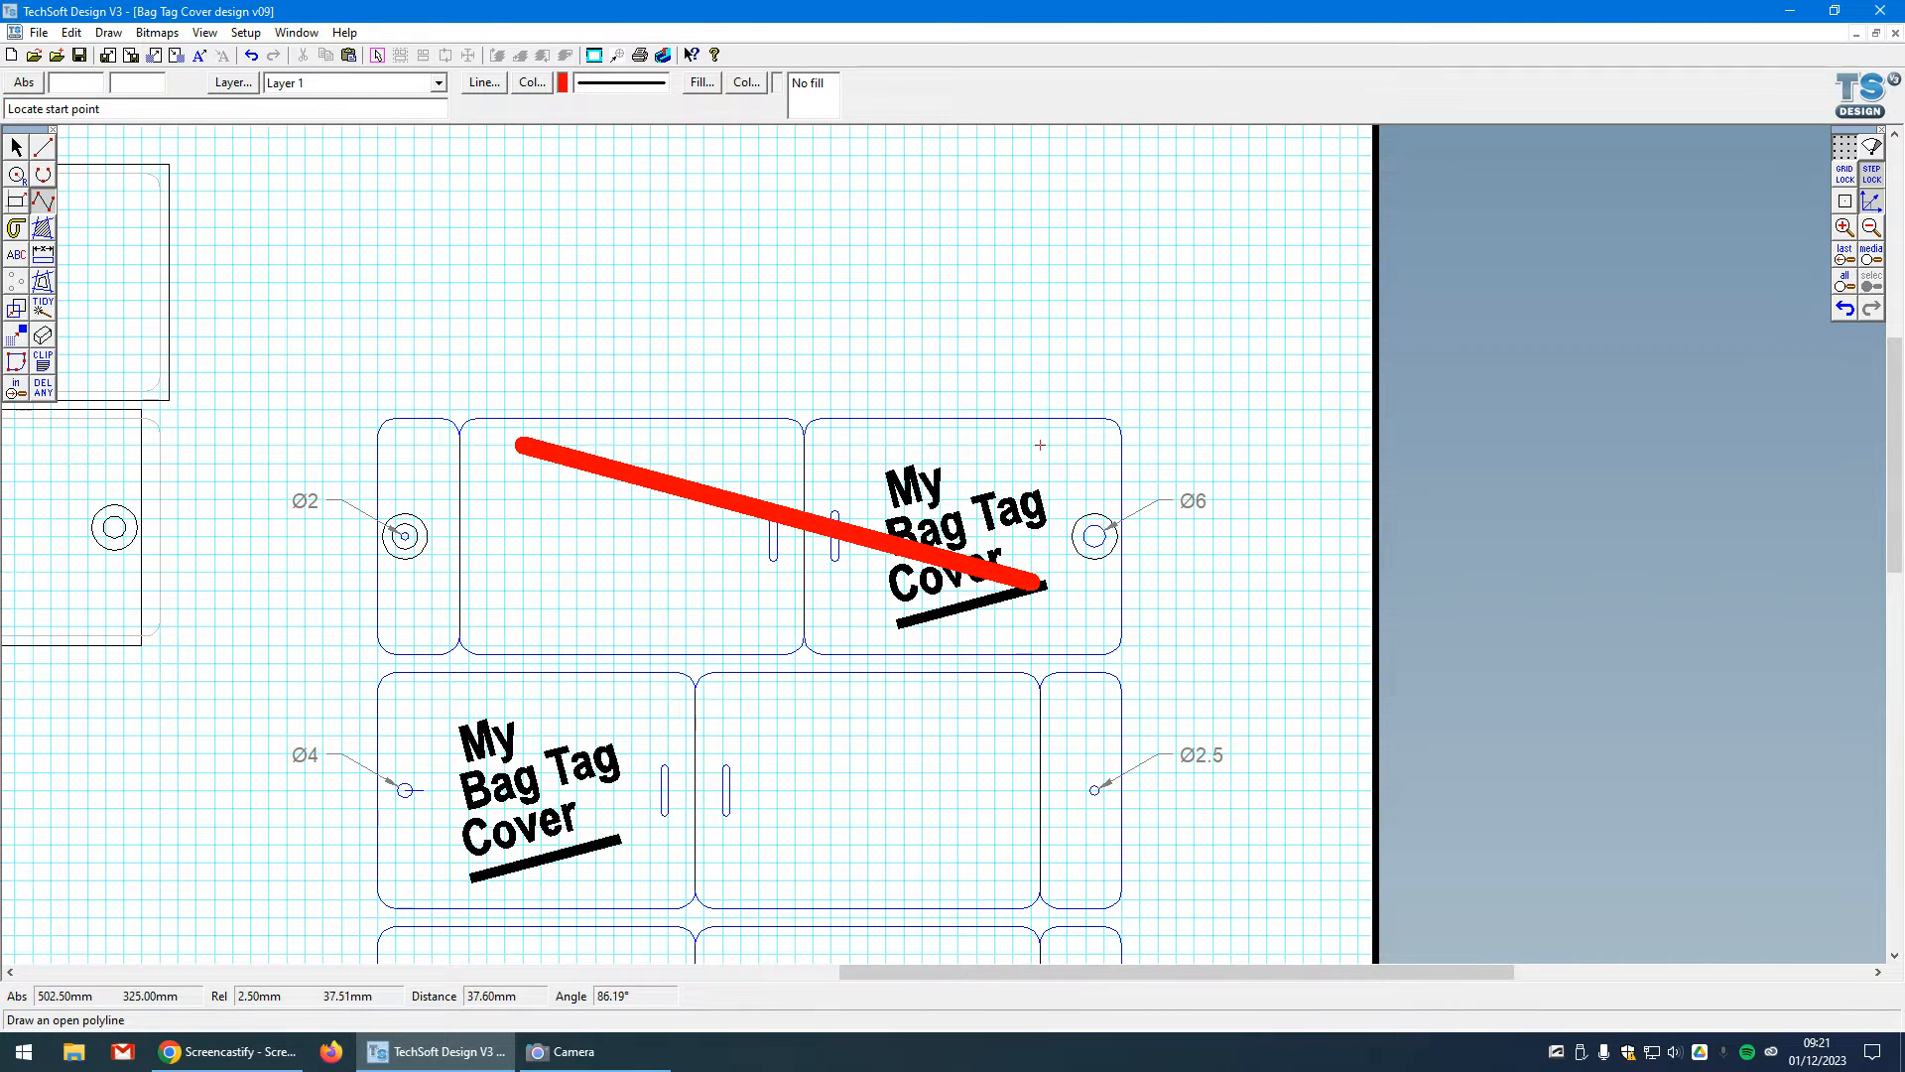
left_click(1044, 455)
left_click(532, 582)
right_click(532, 582)
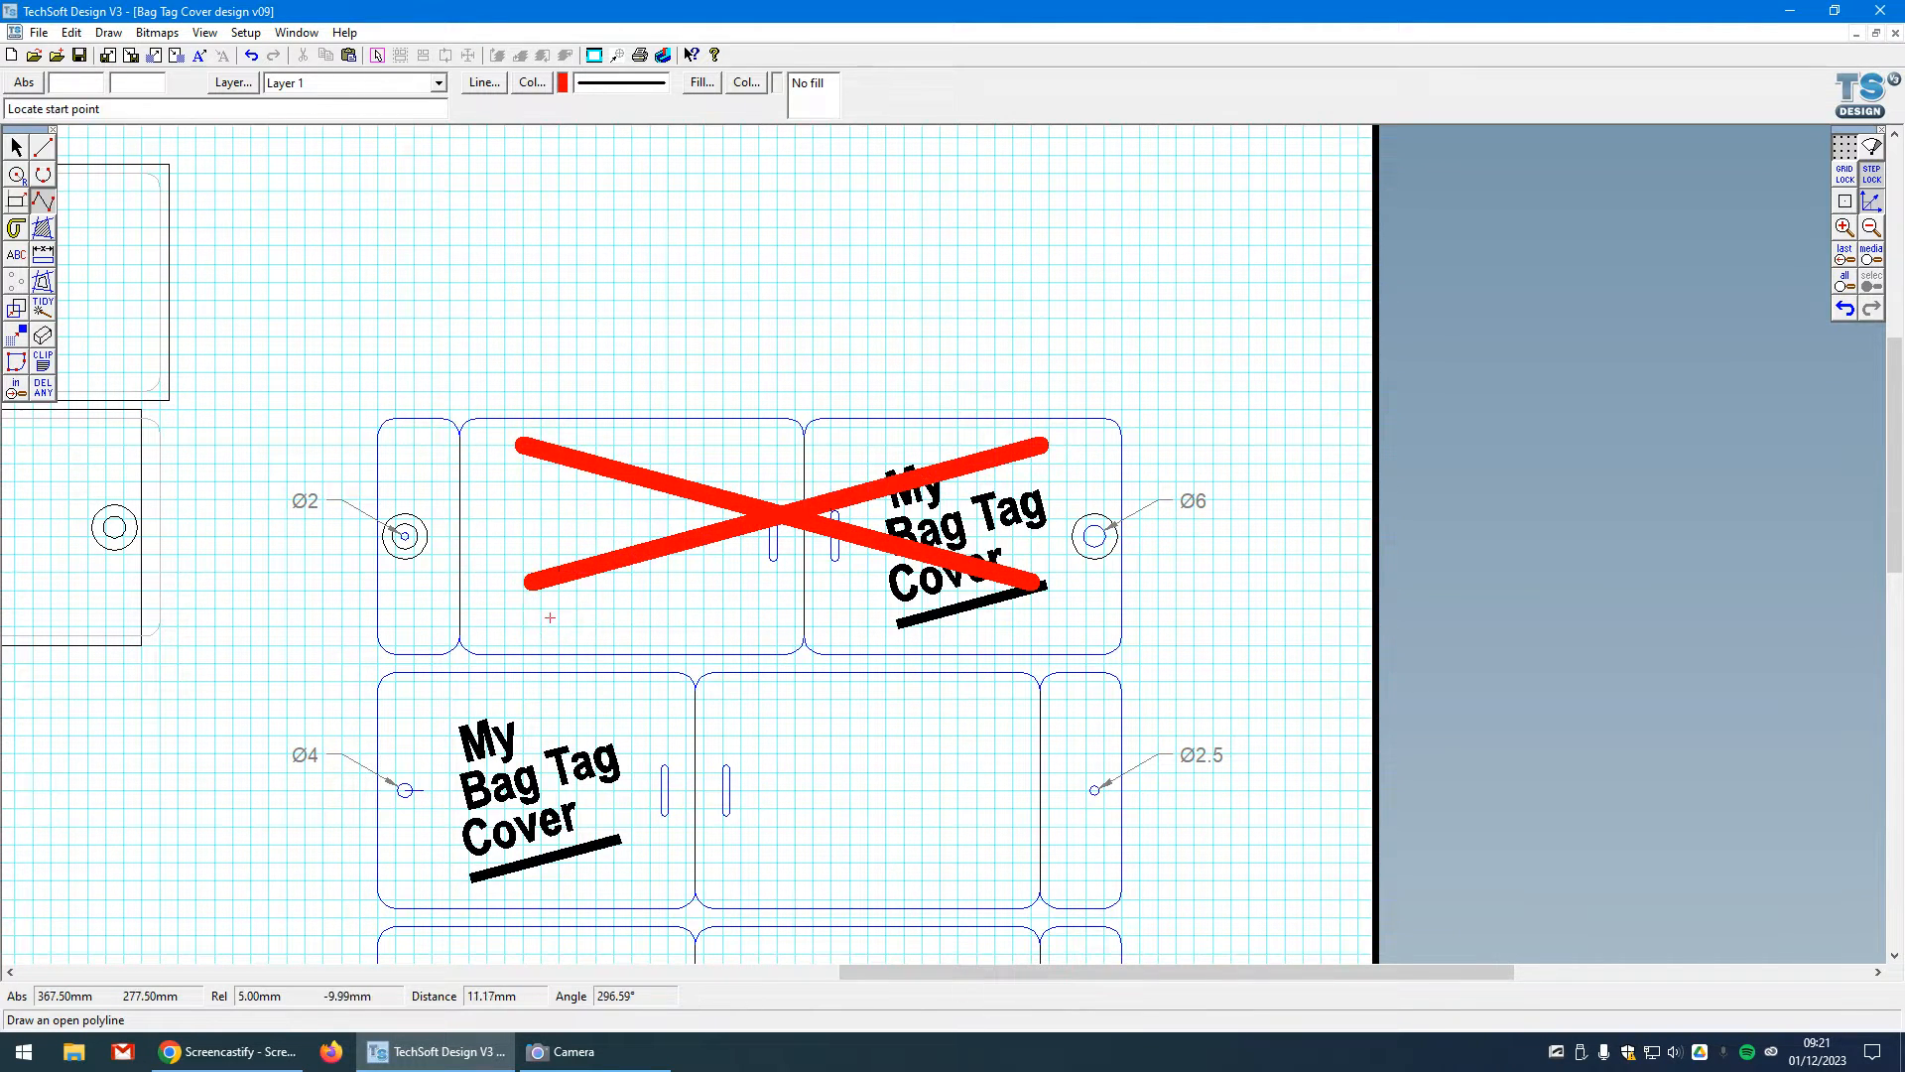
- Set the line colour to green and draw a tick on the large blank panel of the middle cover layout
left_click(532, 82)
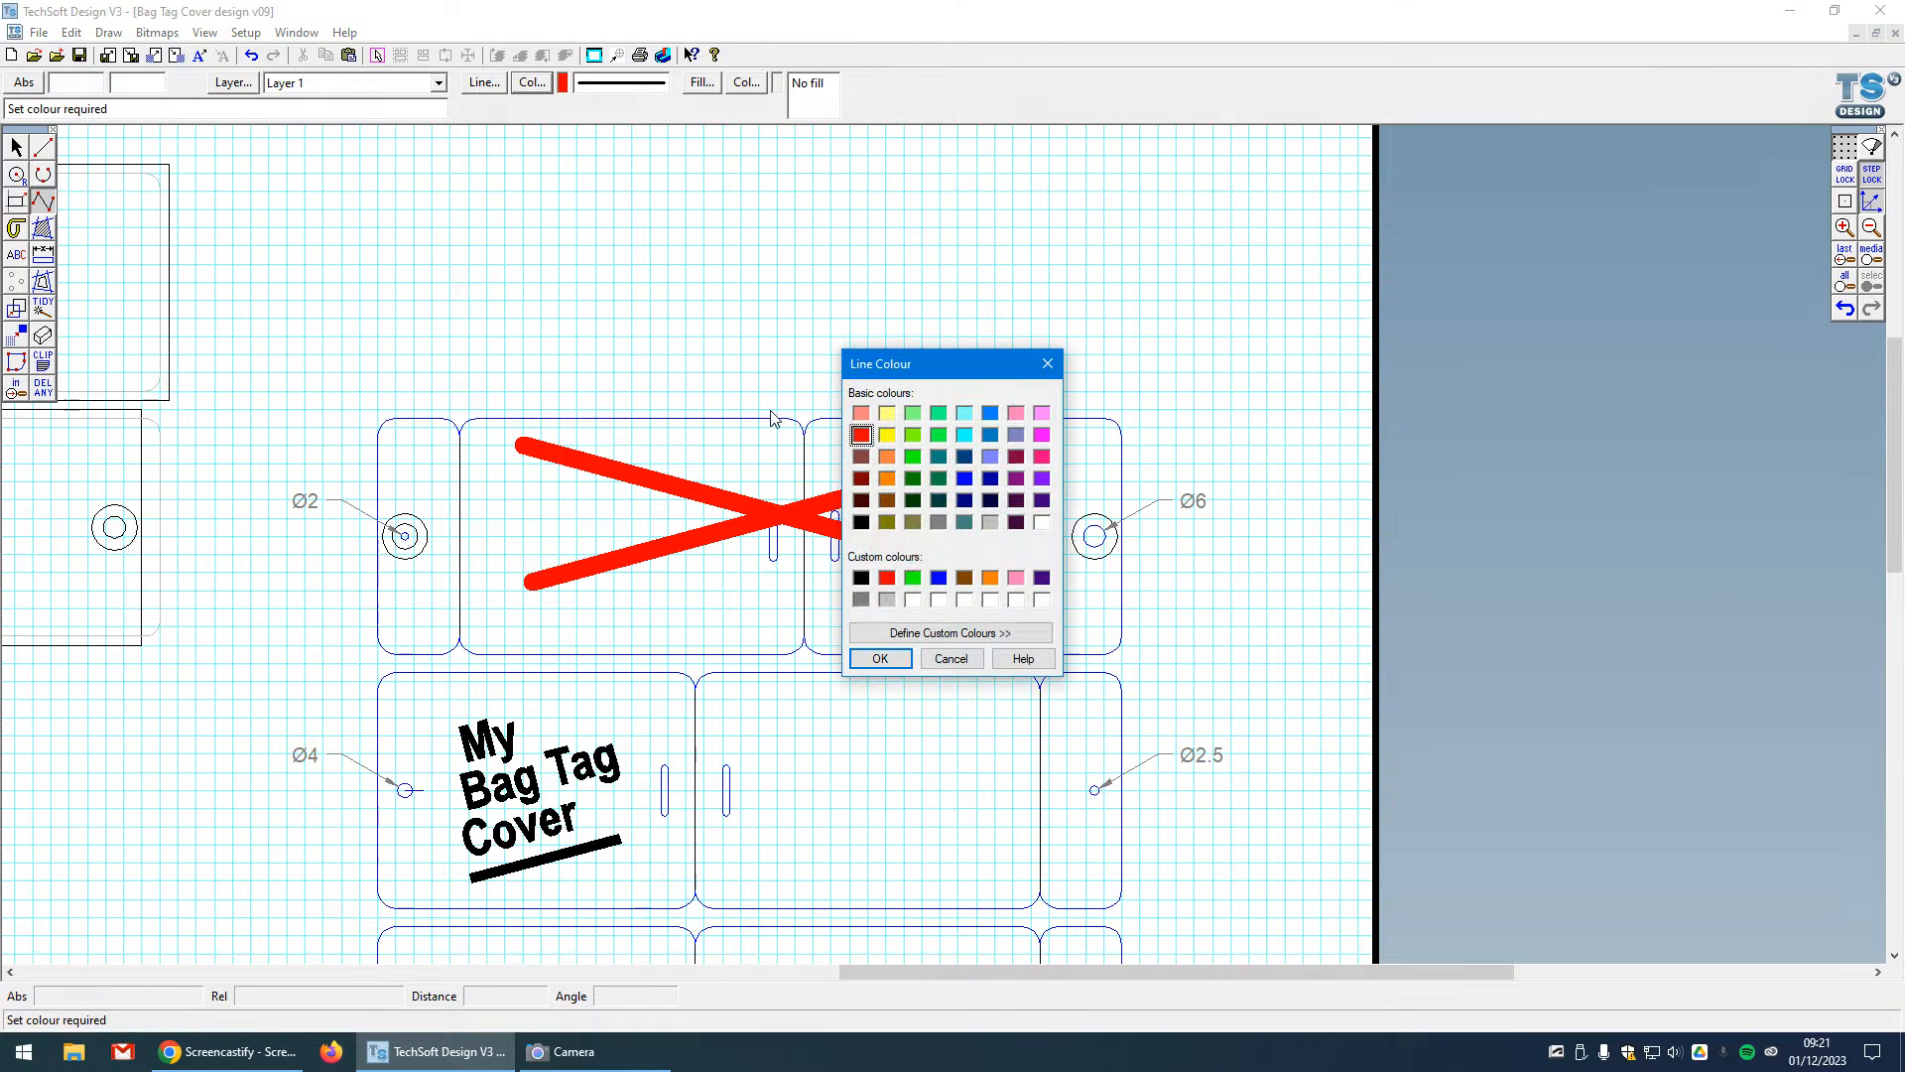
left_click(912, 577)
left_click(879, 658)
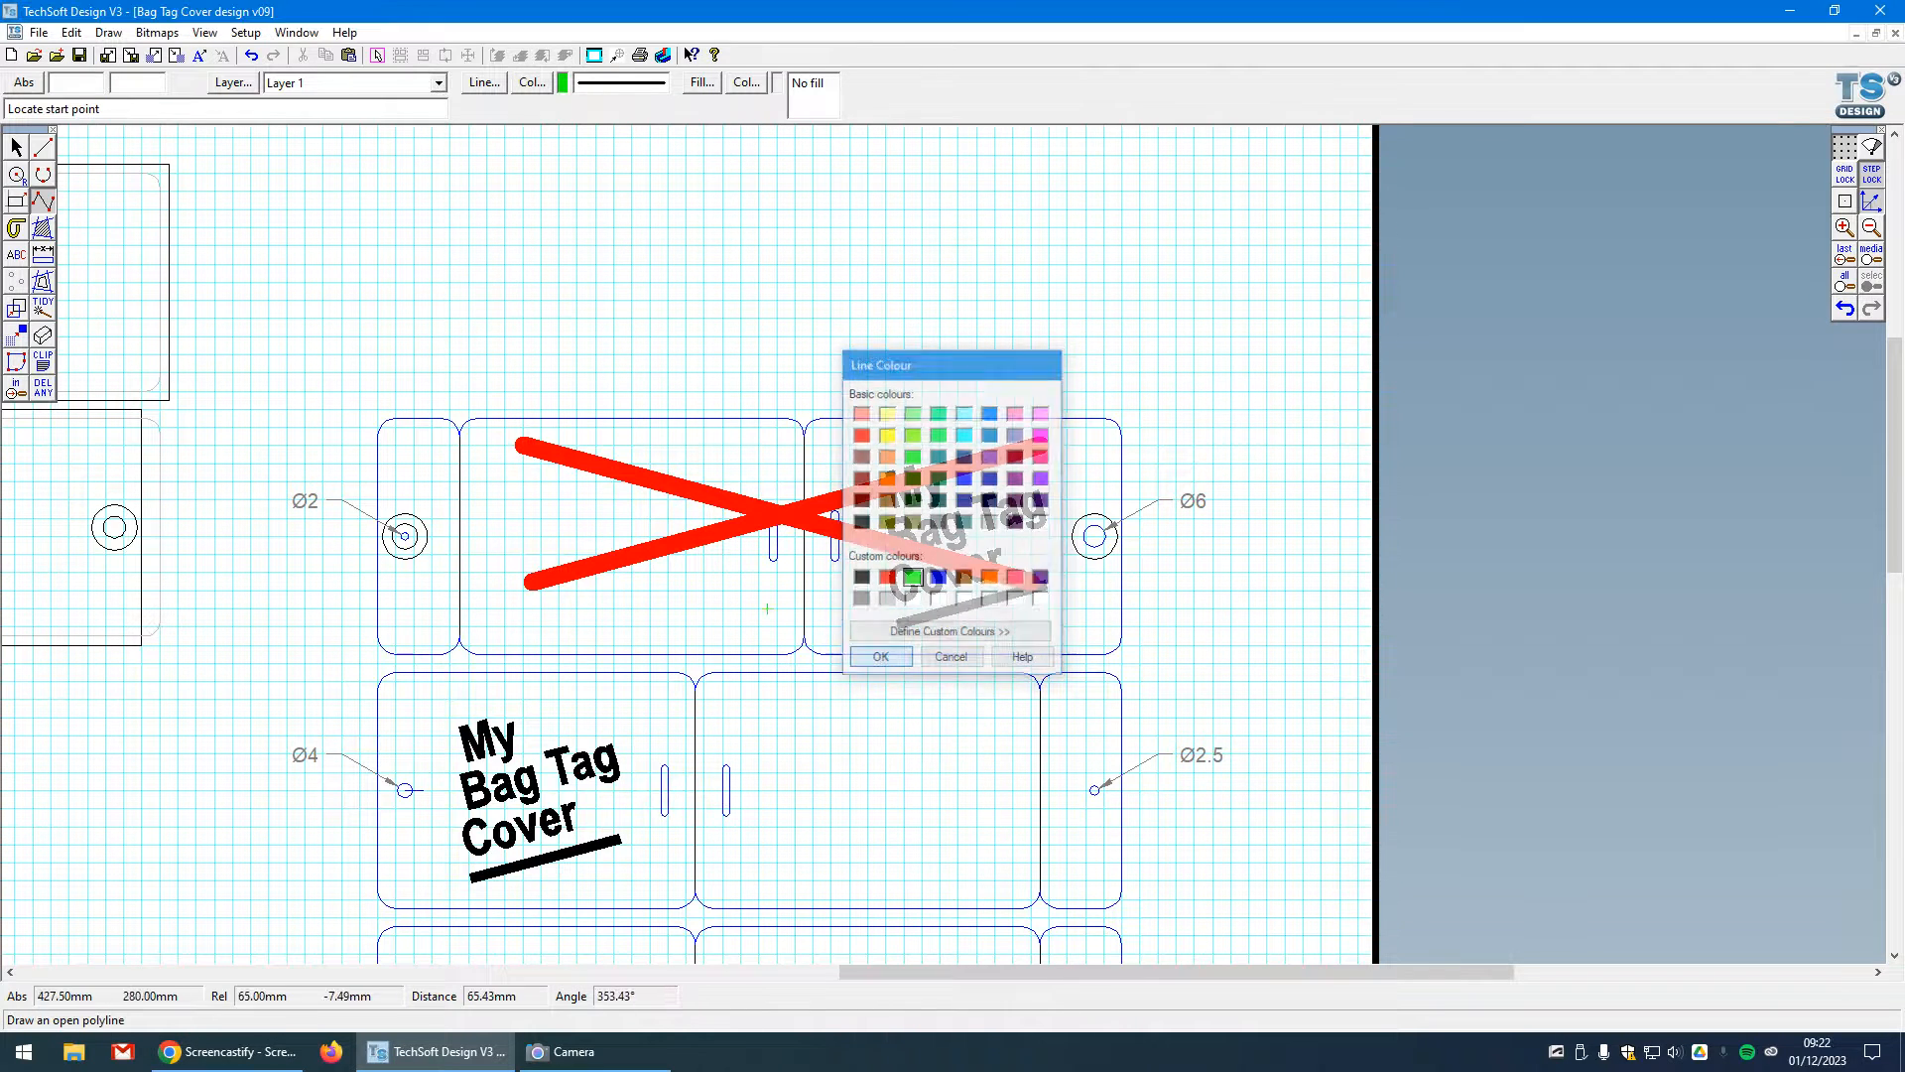
scroll(497, 338, "down", 1)
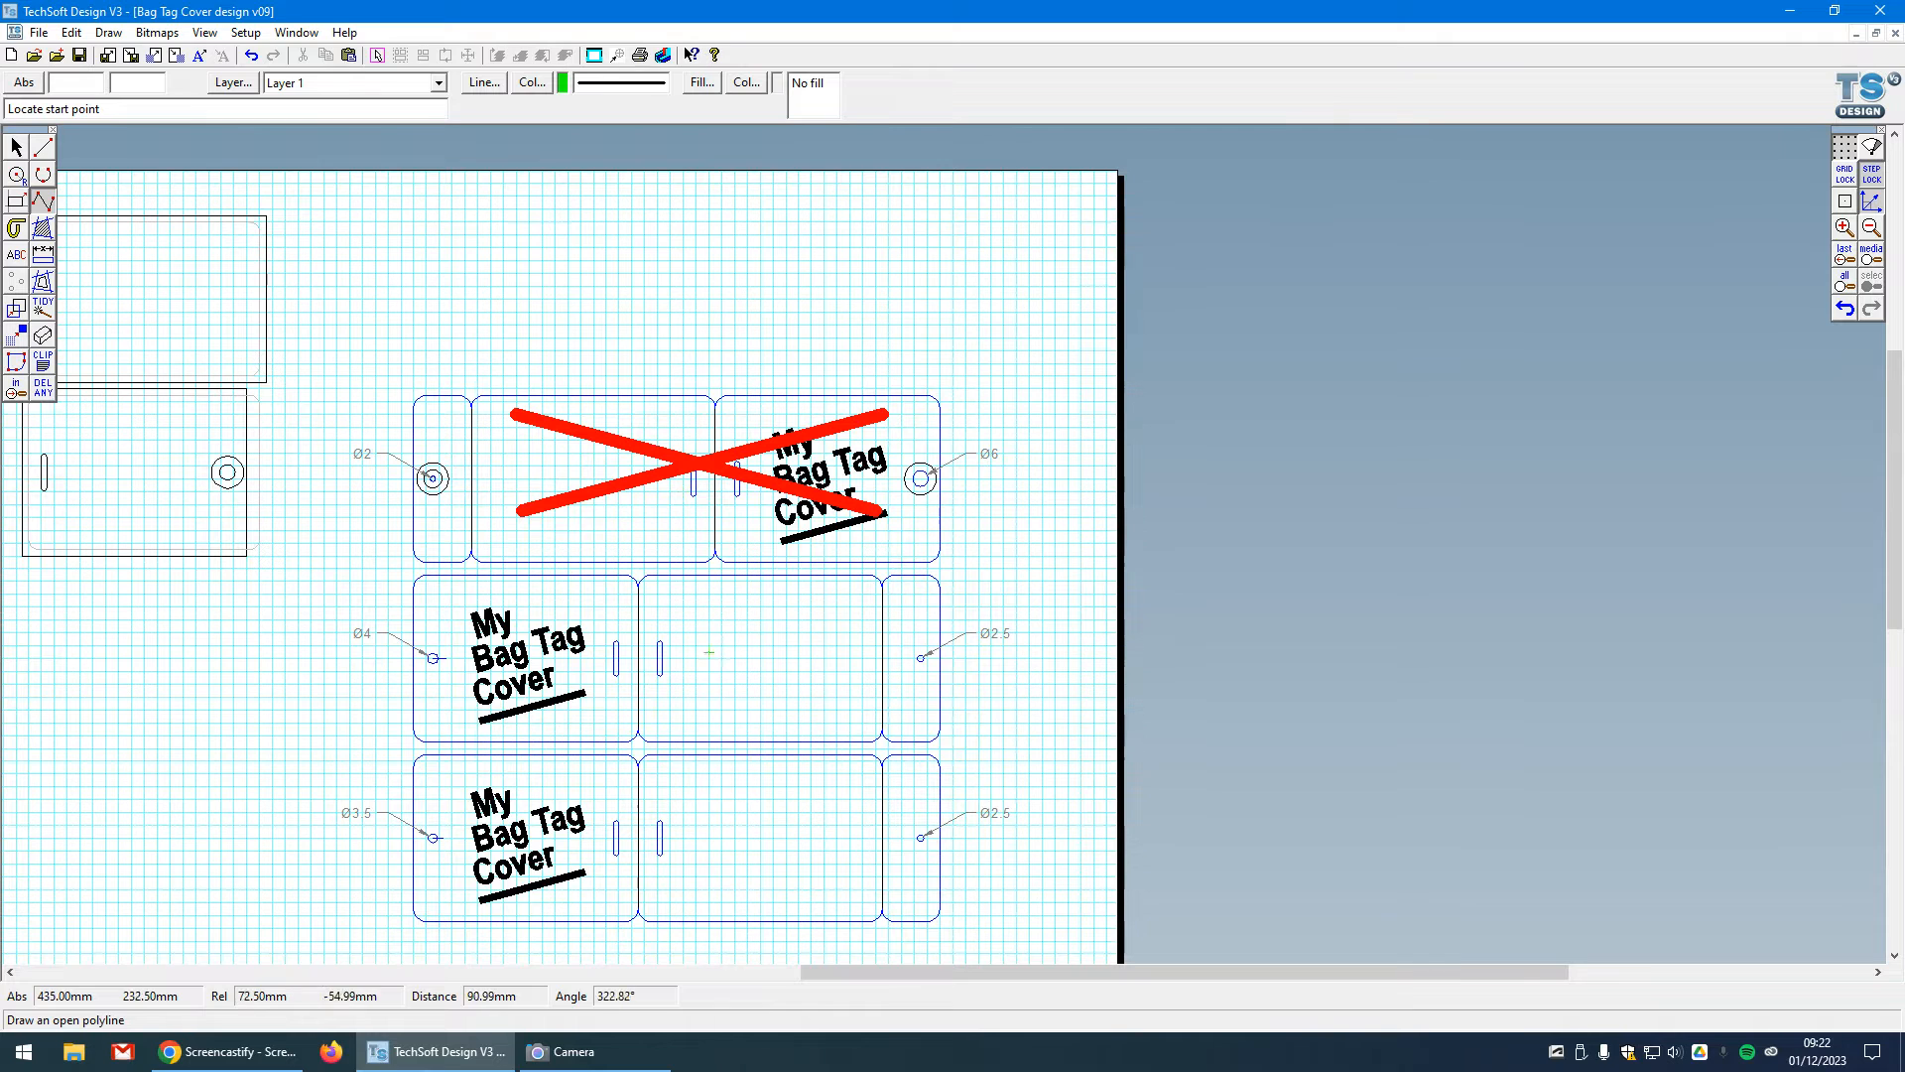
left_click(706, 683)
left_click(762, 714)
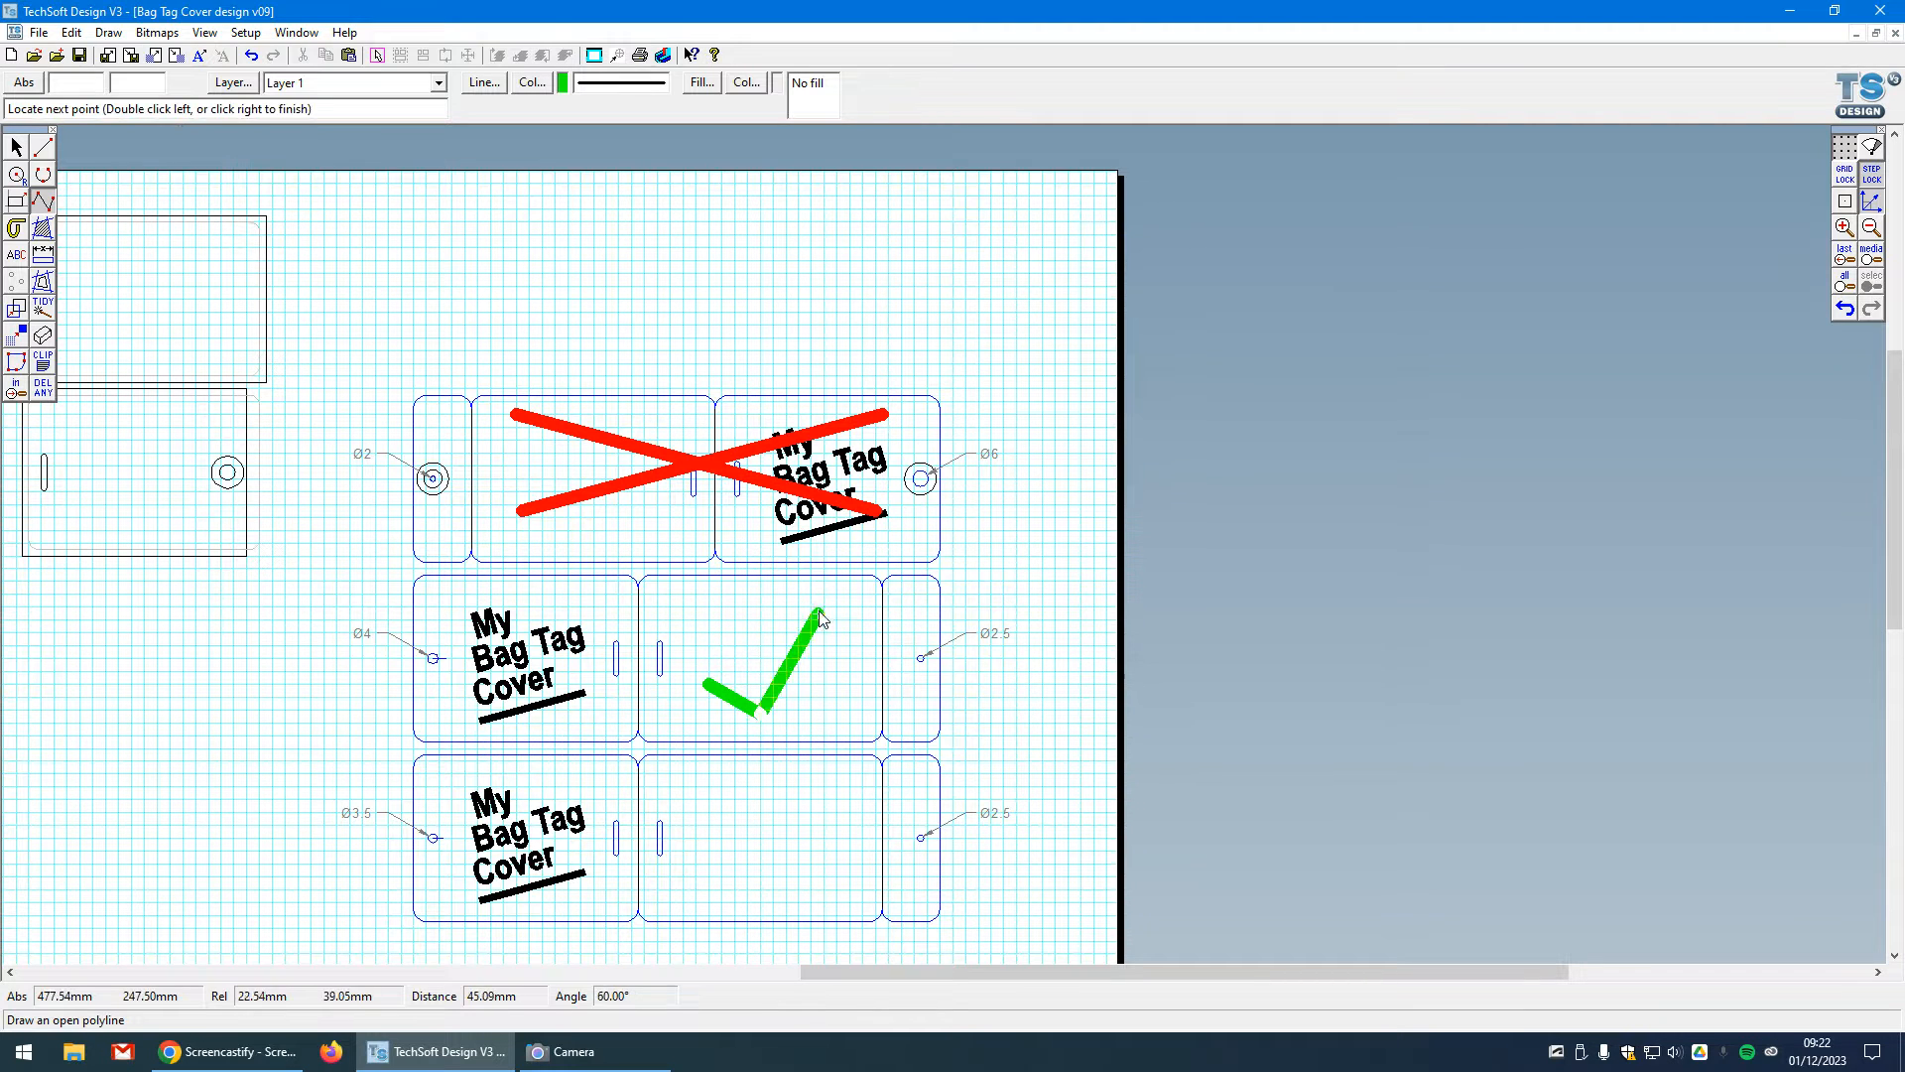
double_click(823, 604)
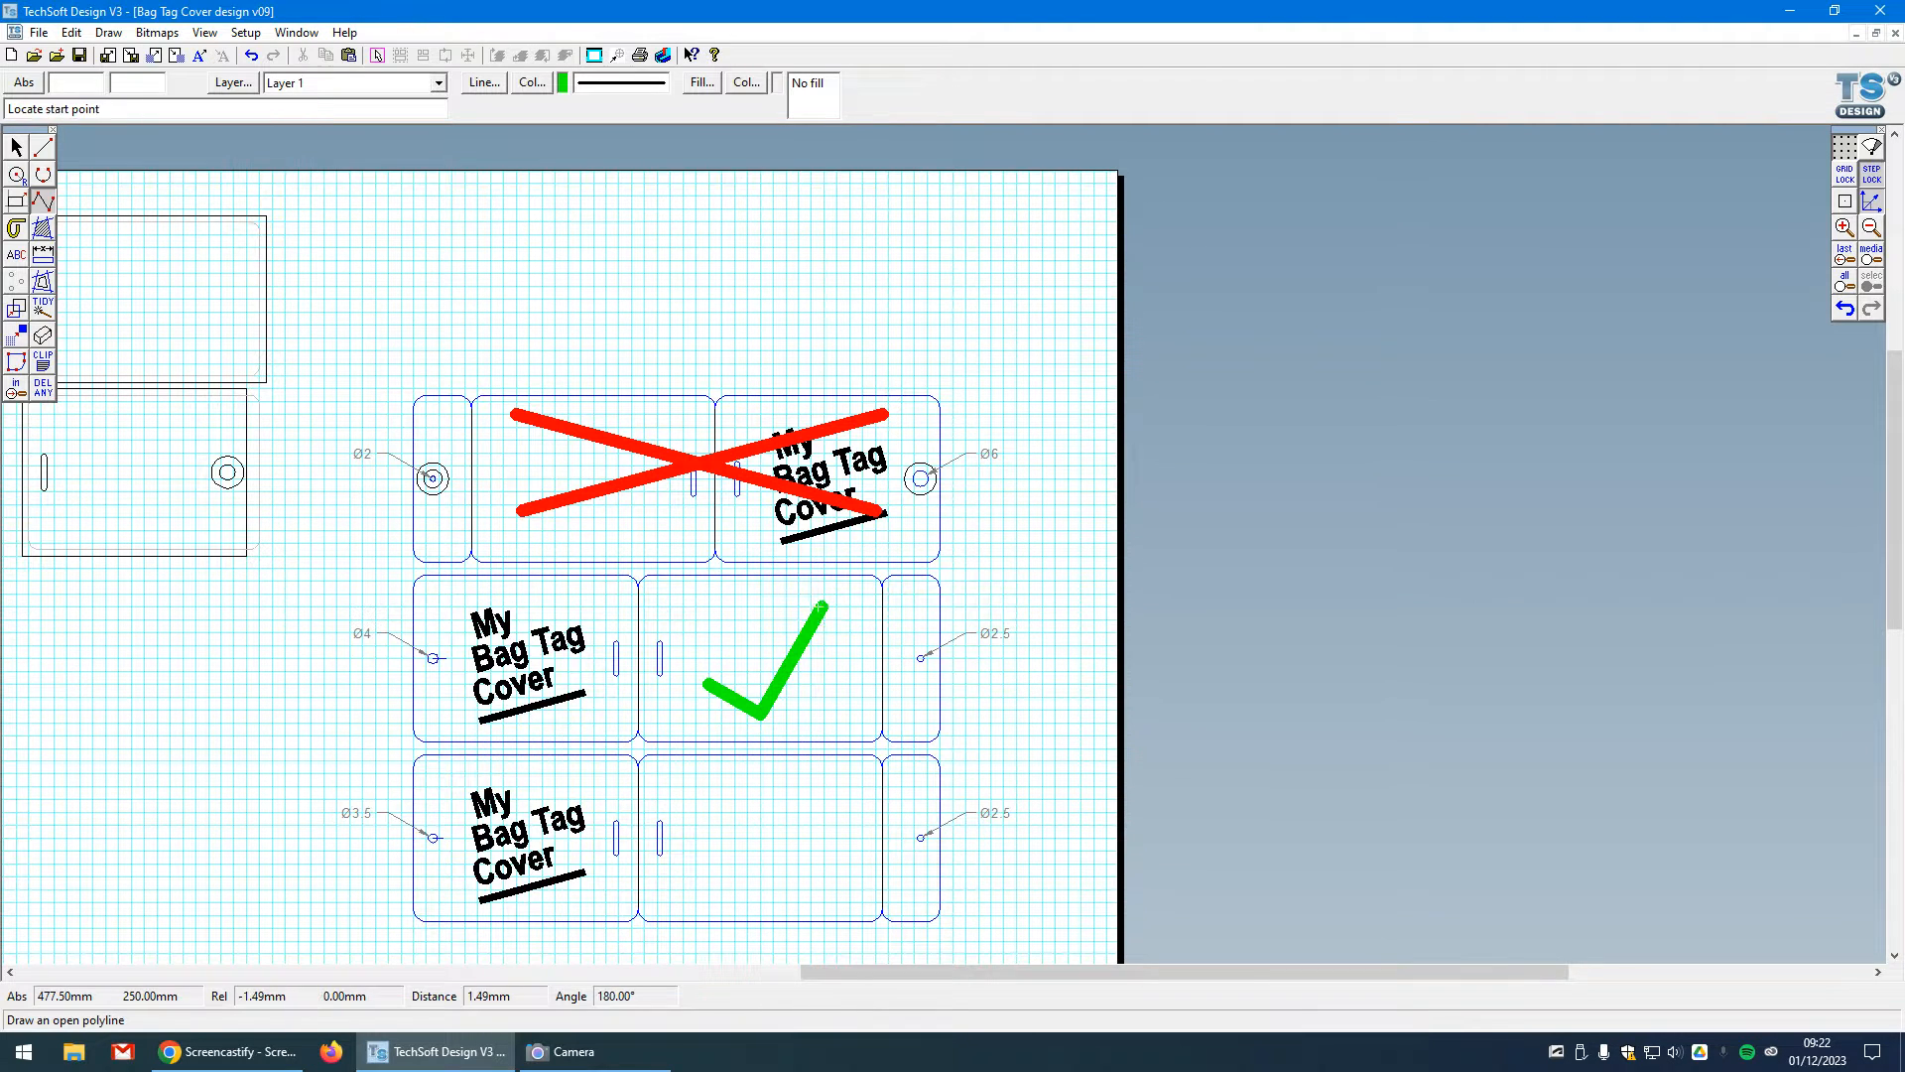
- Draw a matching green tick on the large blank panel of the lowest cover layout
left_click(695, 822)
left_click(748, 875)
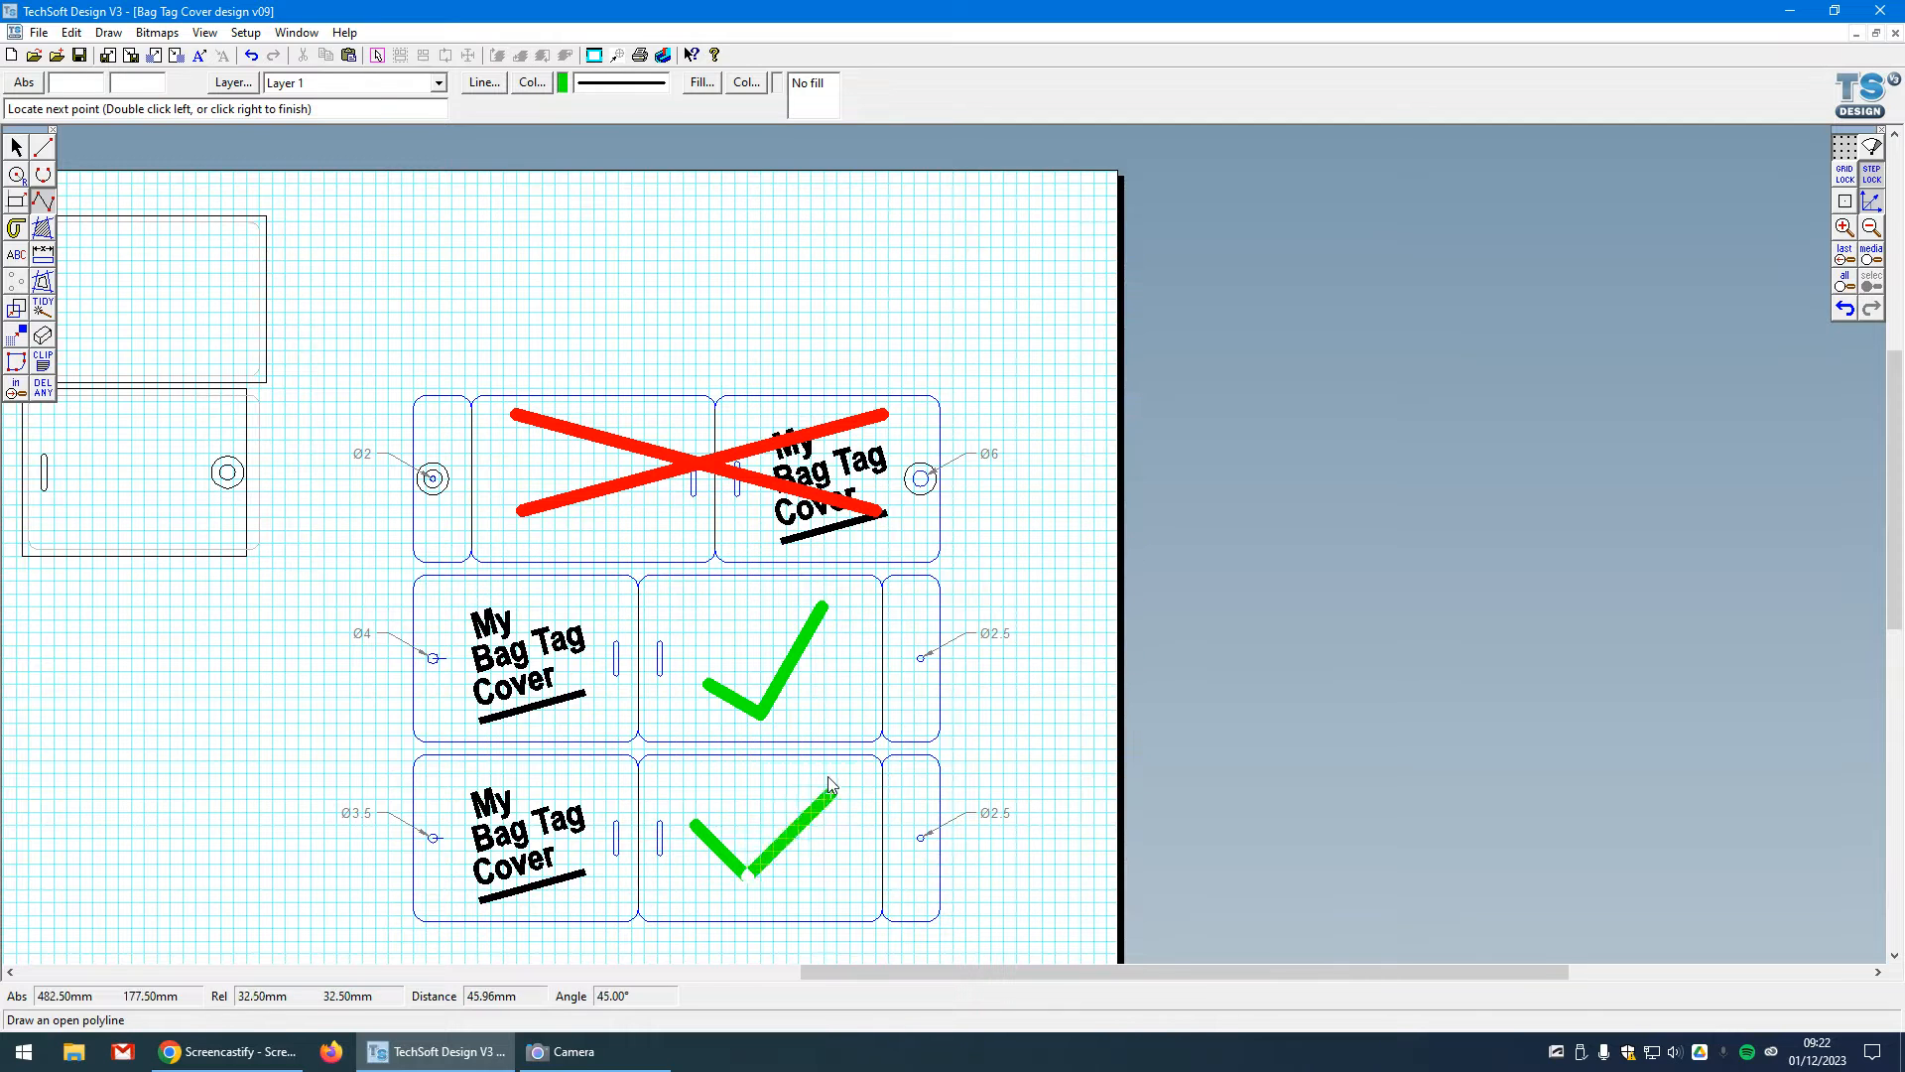
double_click(810, 771)
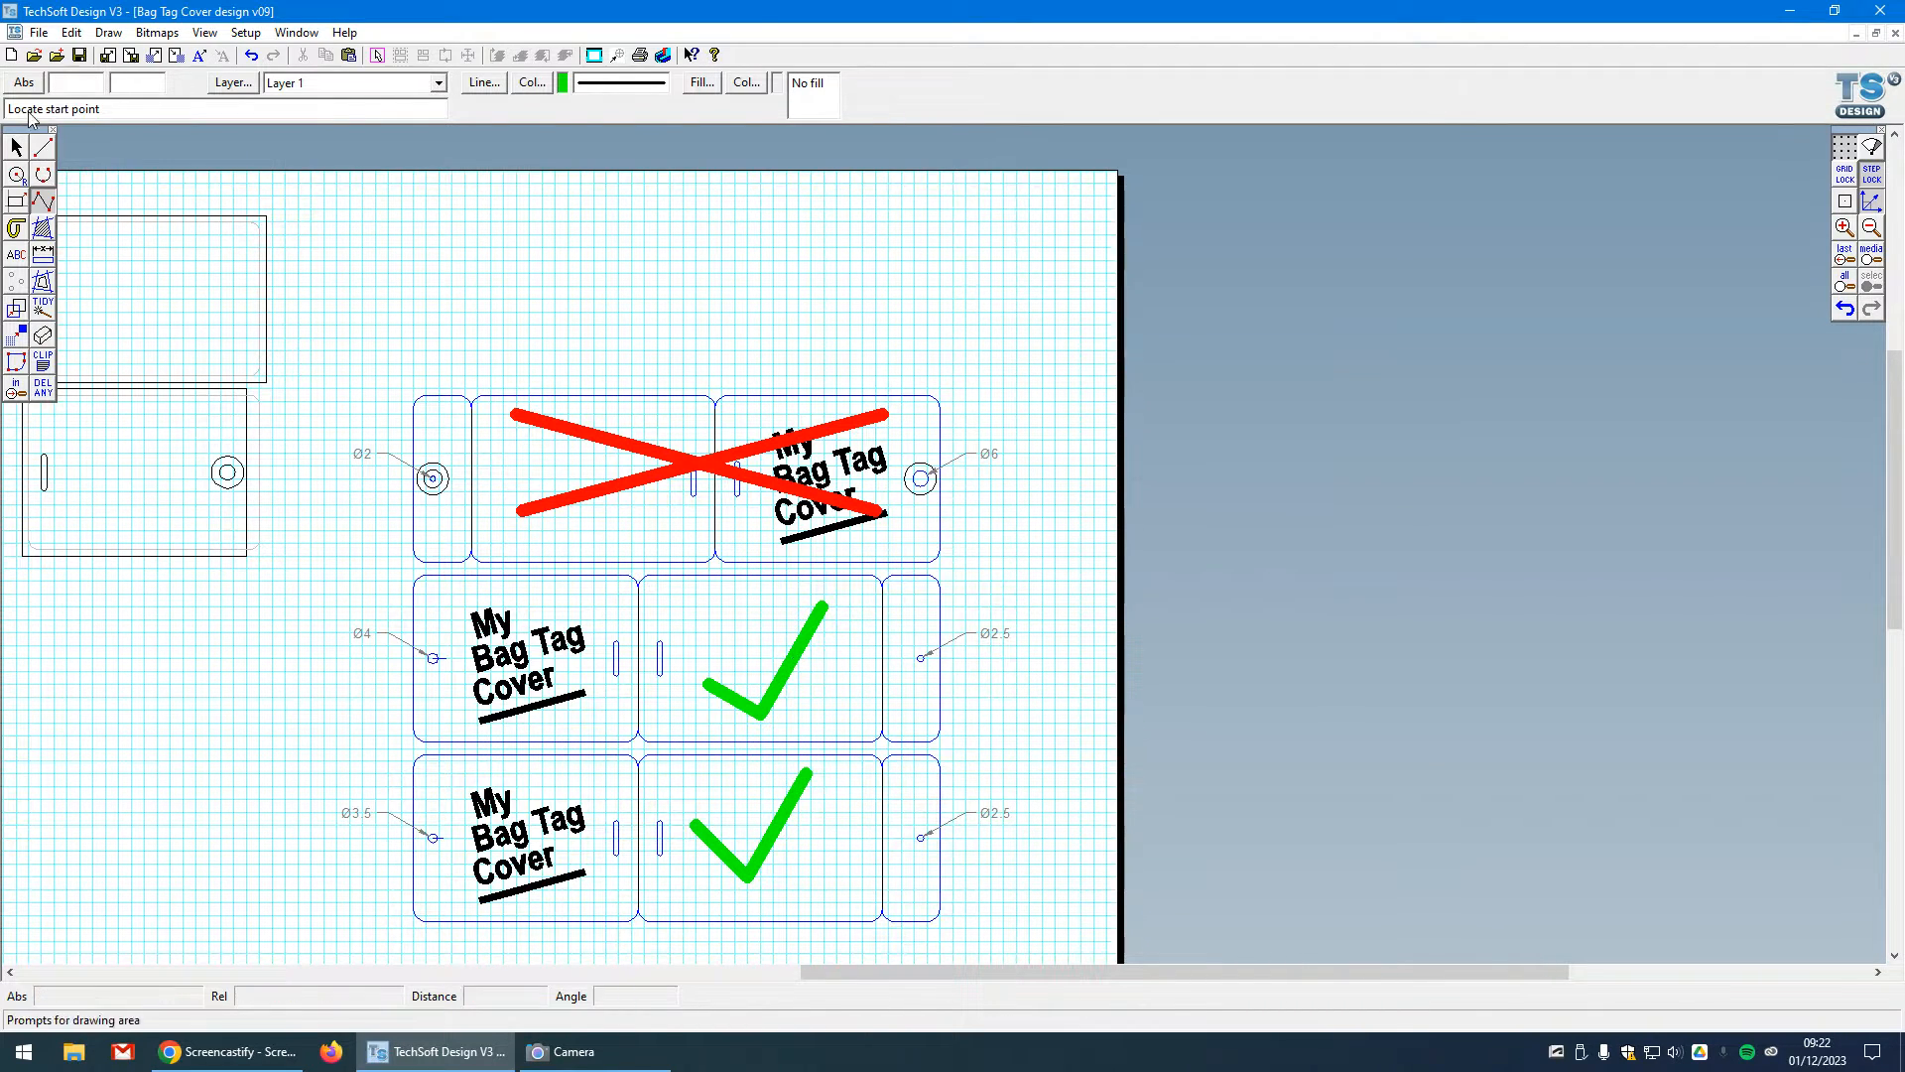
left_click(16, 147)
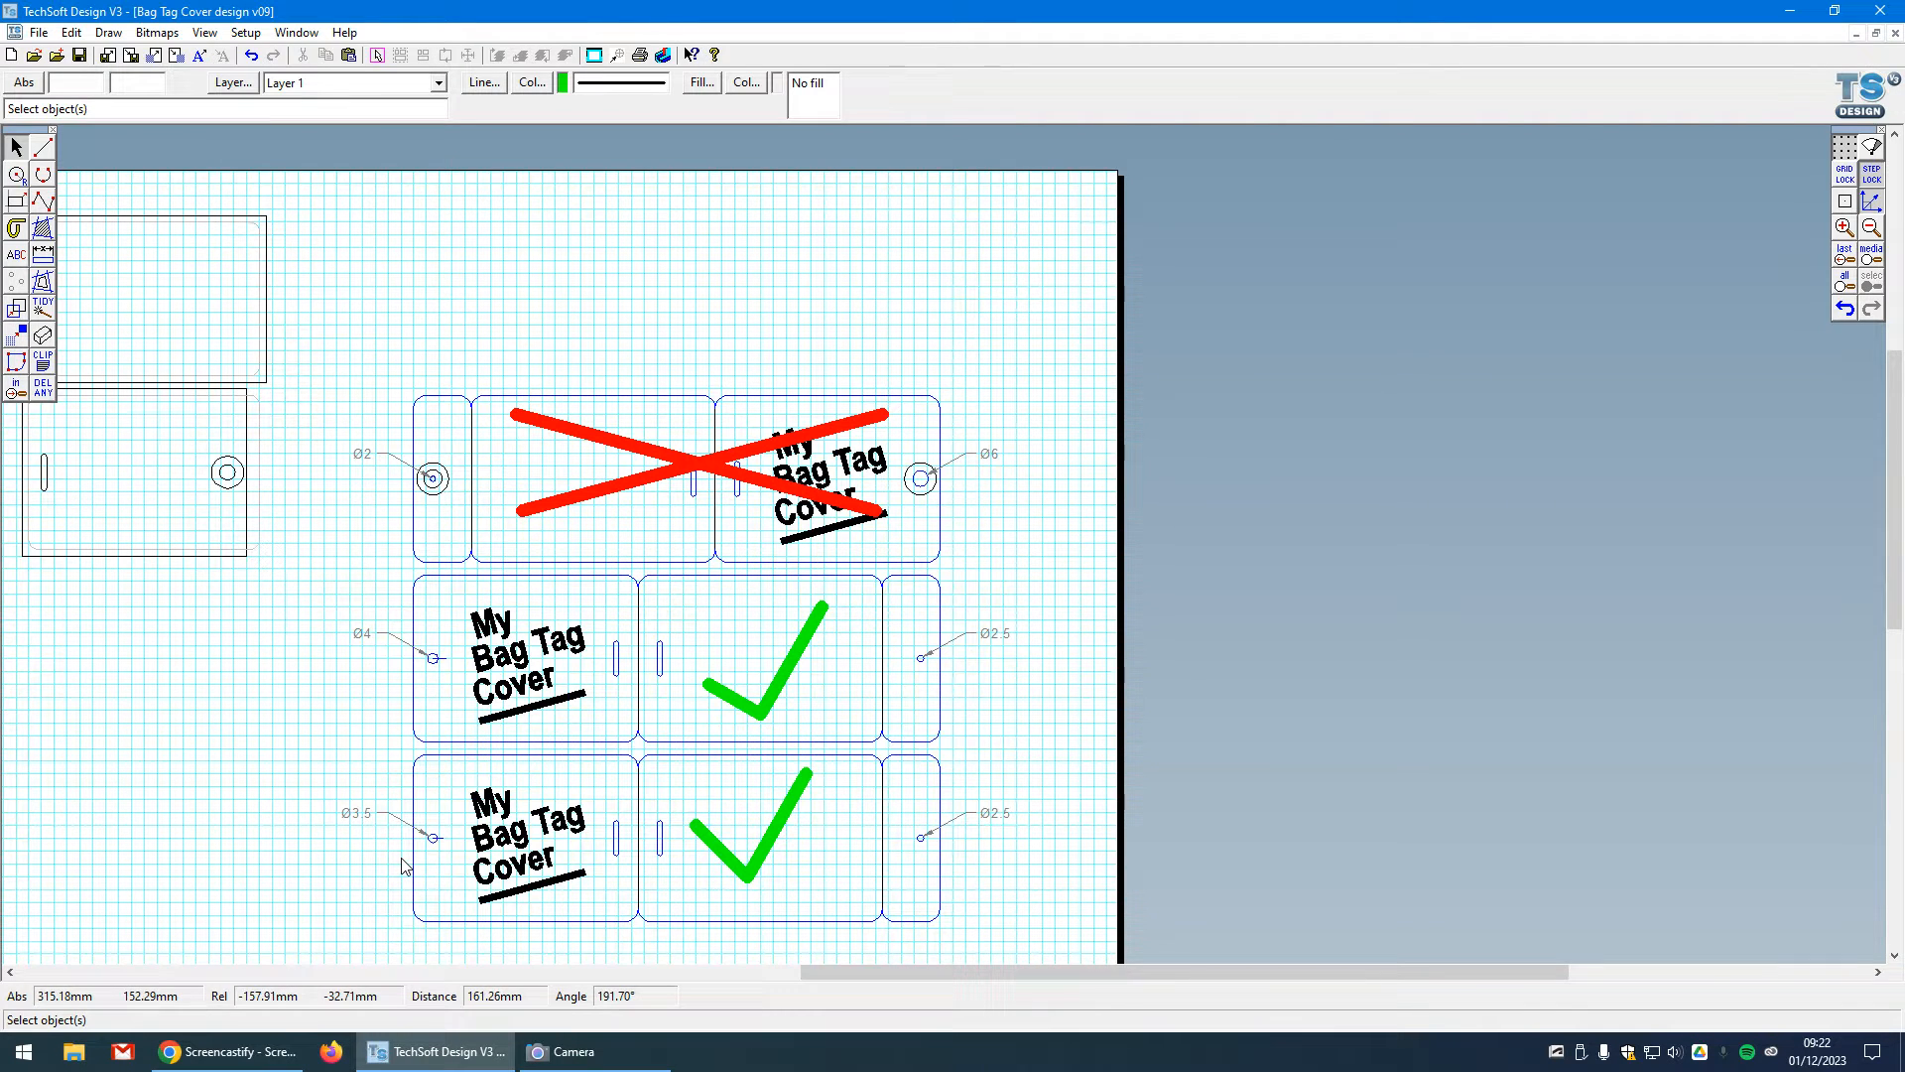
- View the fastener parts in the Camera app, and return to TechSoft Design V3 to examine the crossed-out layout's holes
left_click(569, 1050)
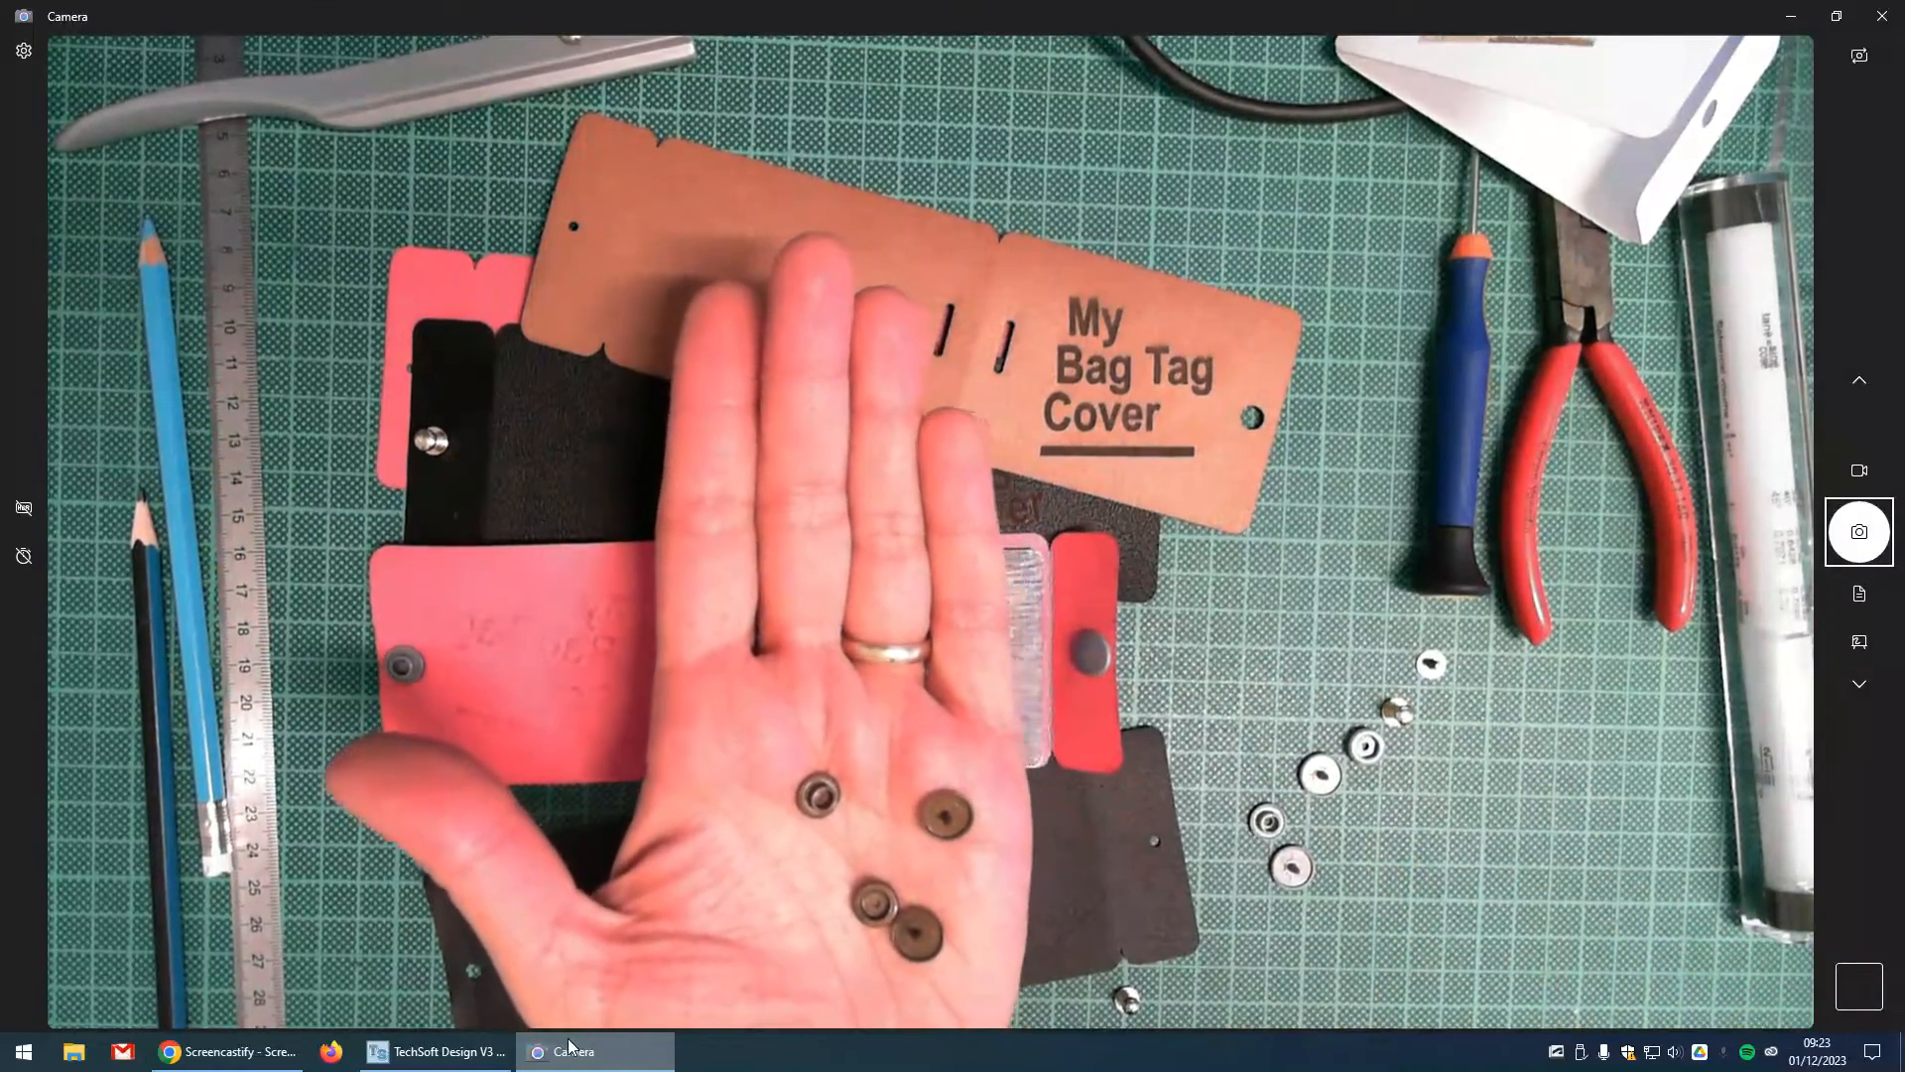
left_click(427, 1051)
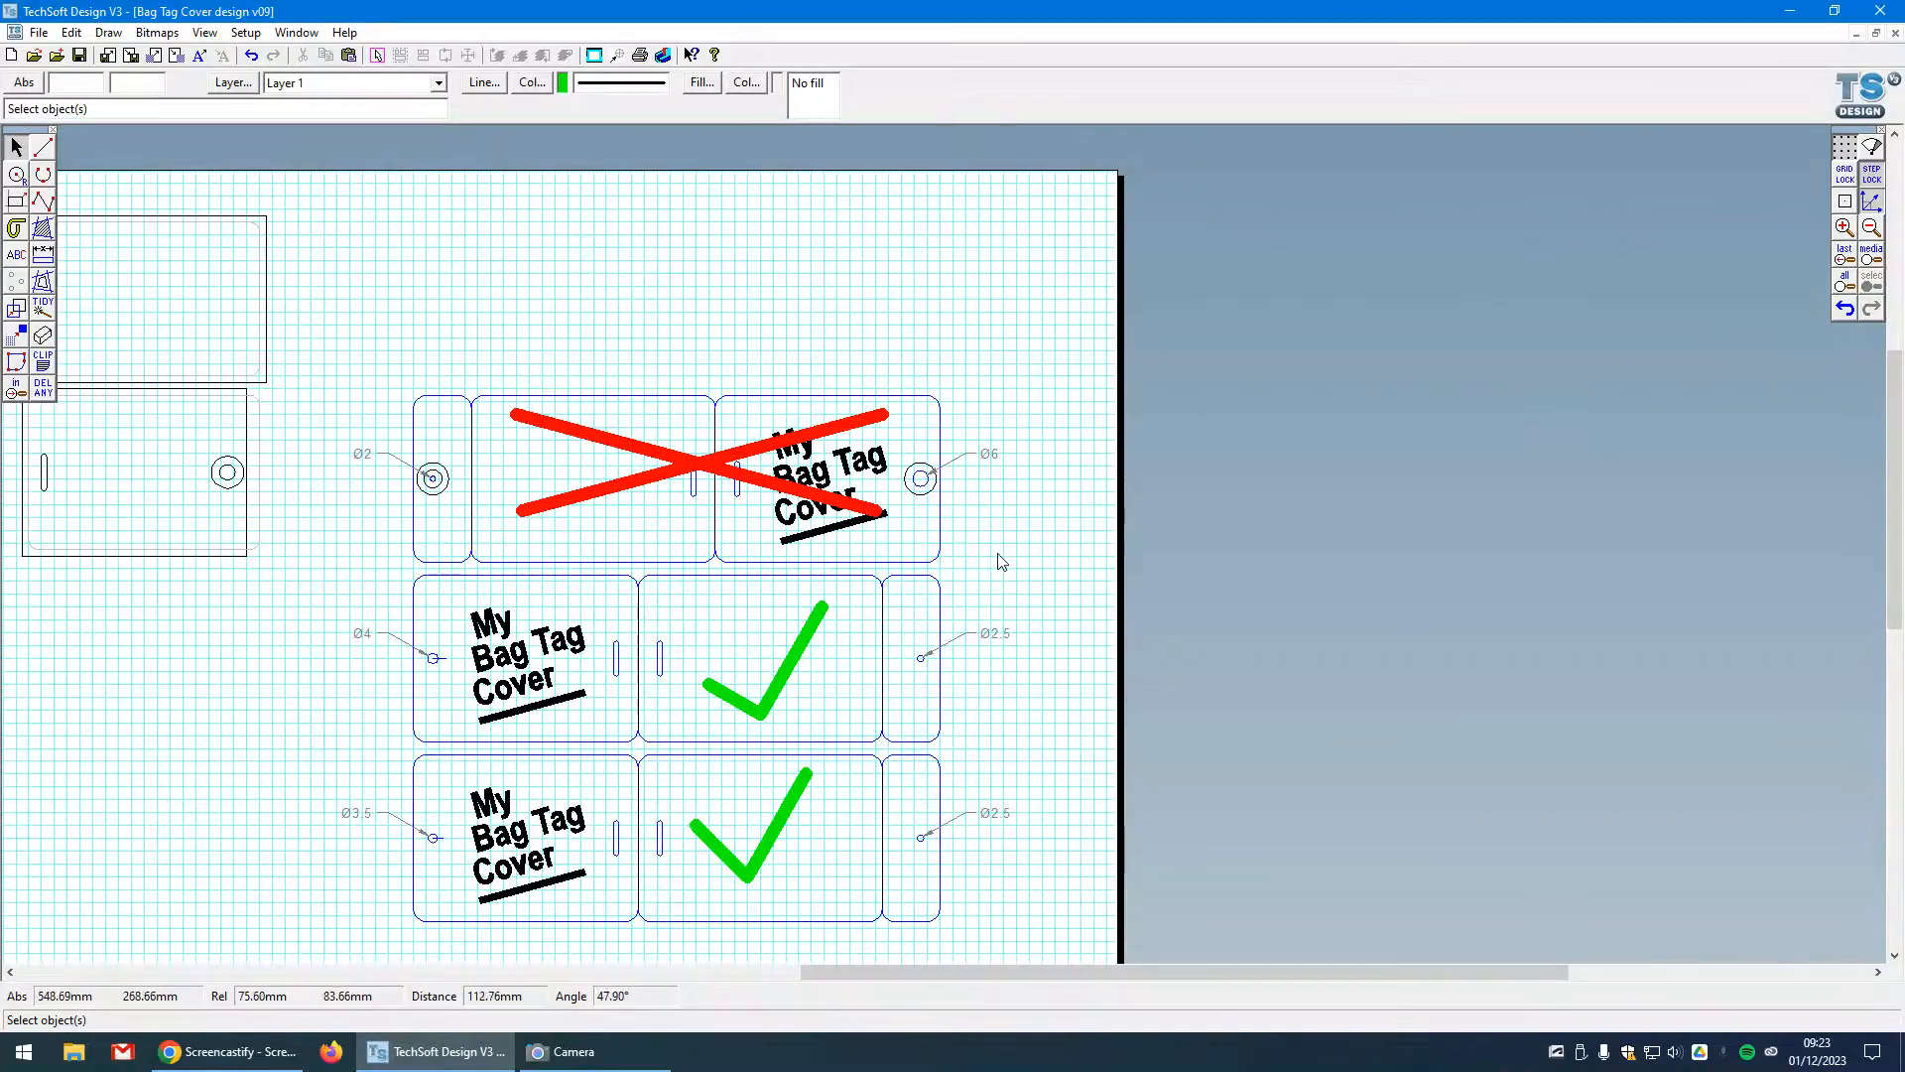
scroll(572, 482, "up", 1)
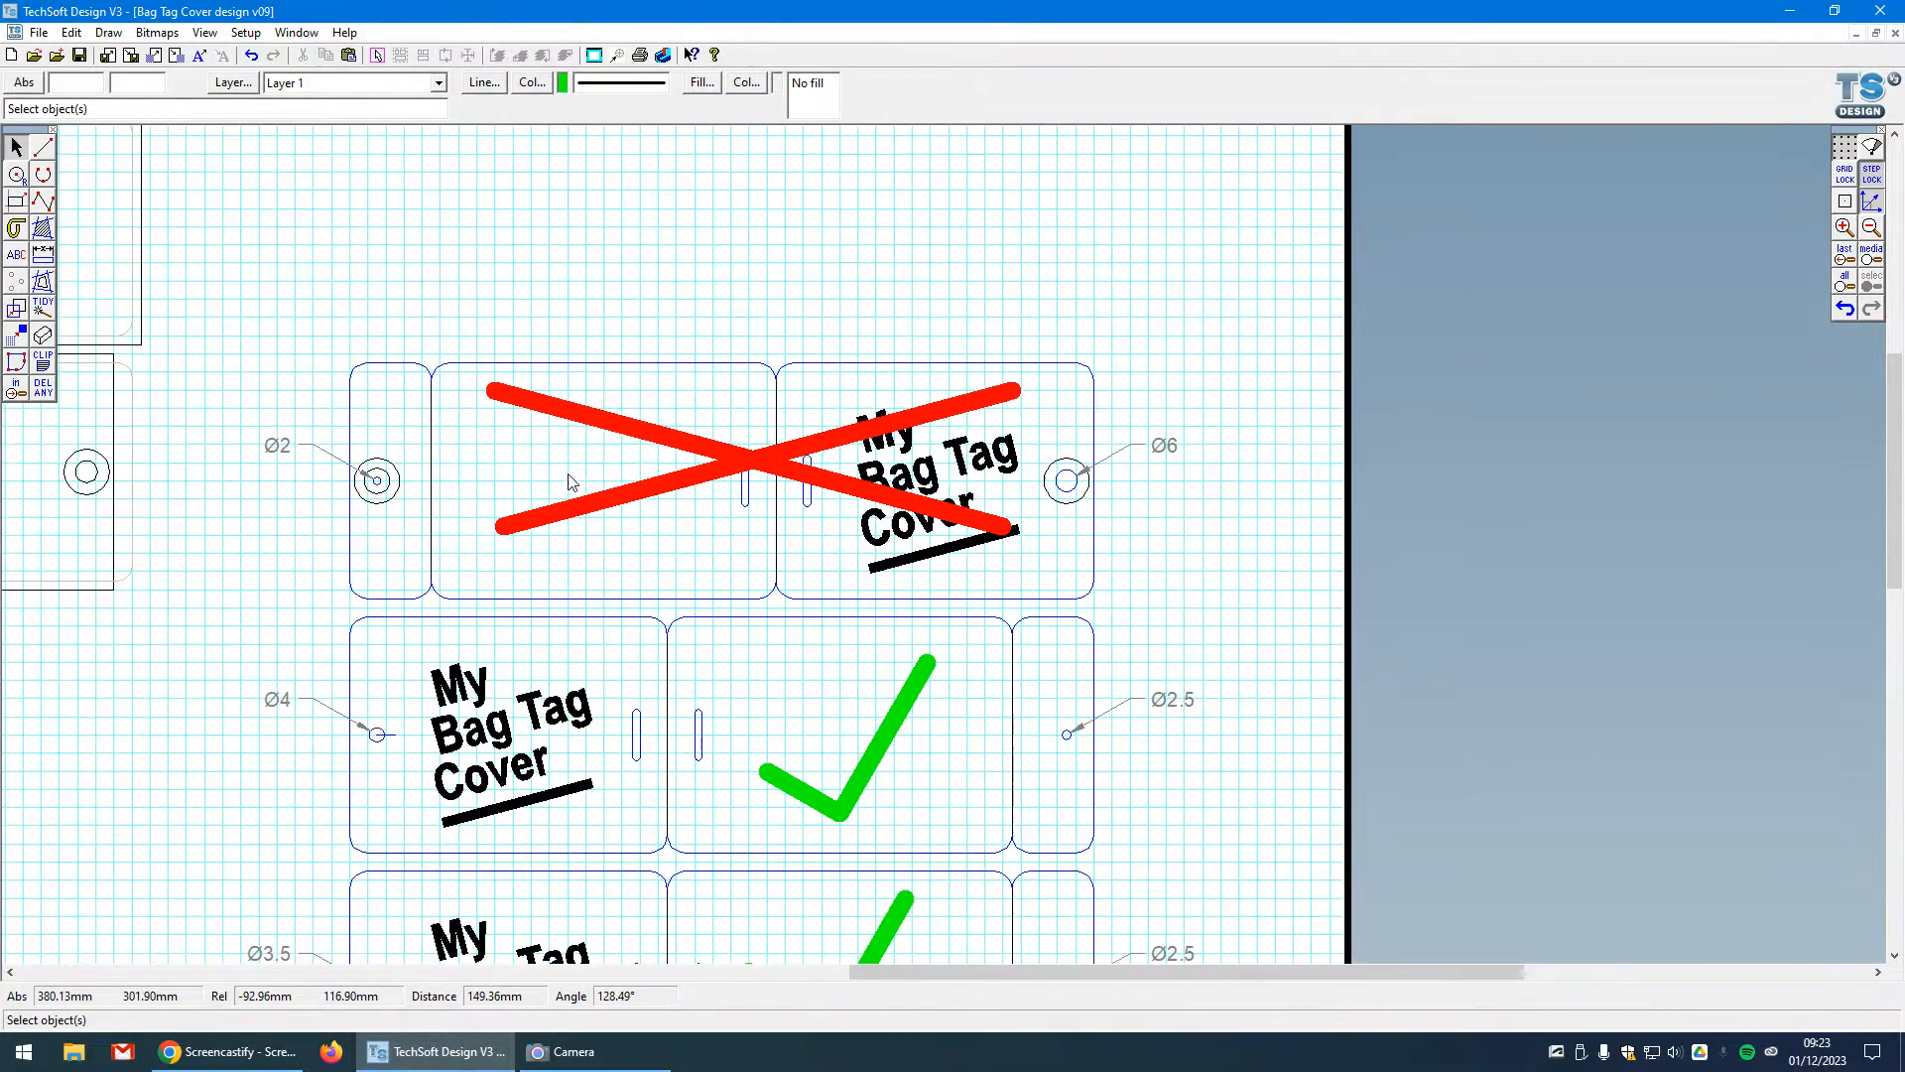
scroll(575, 480, "up", 1)
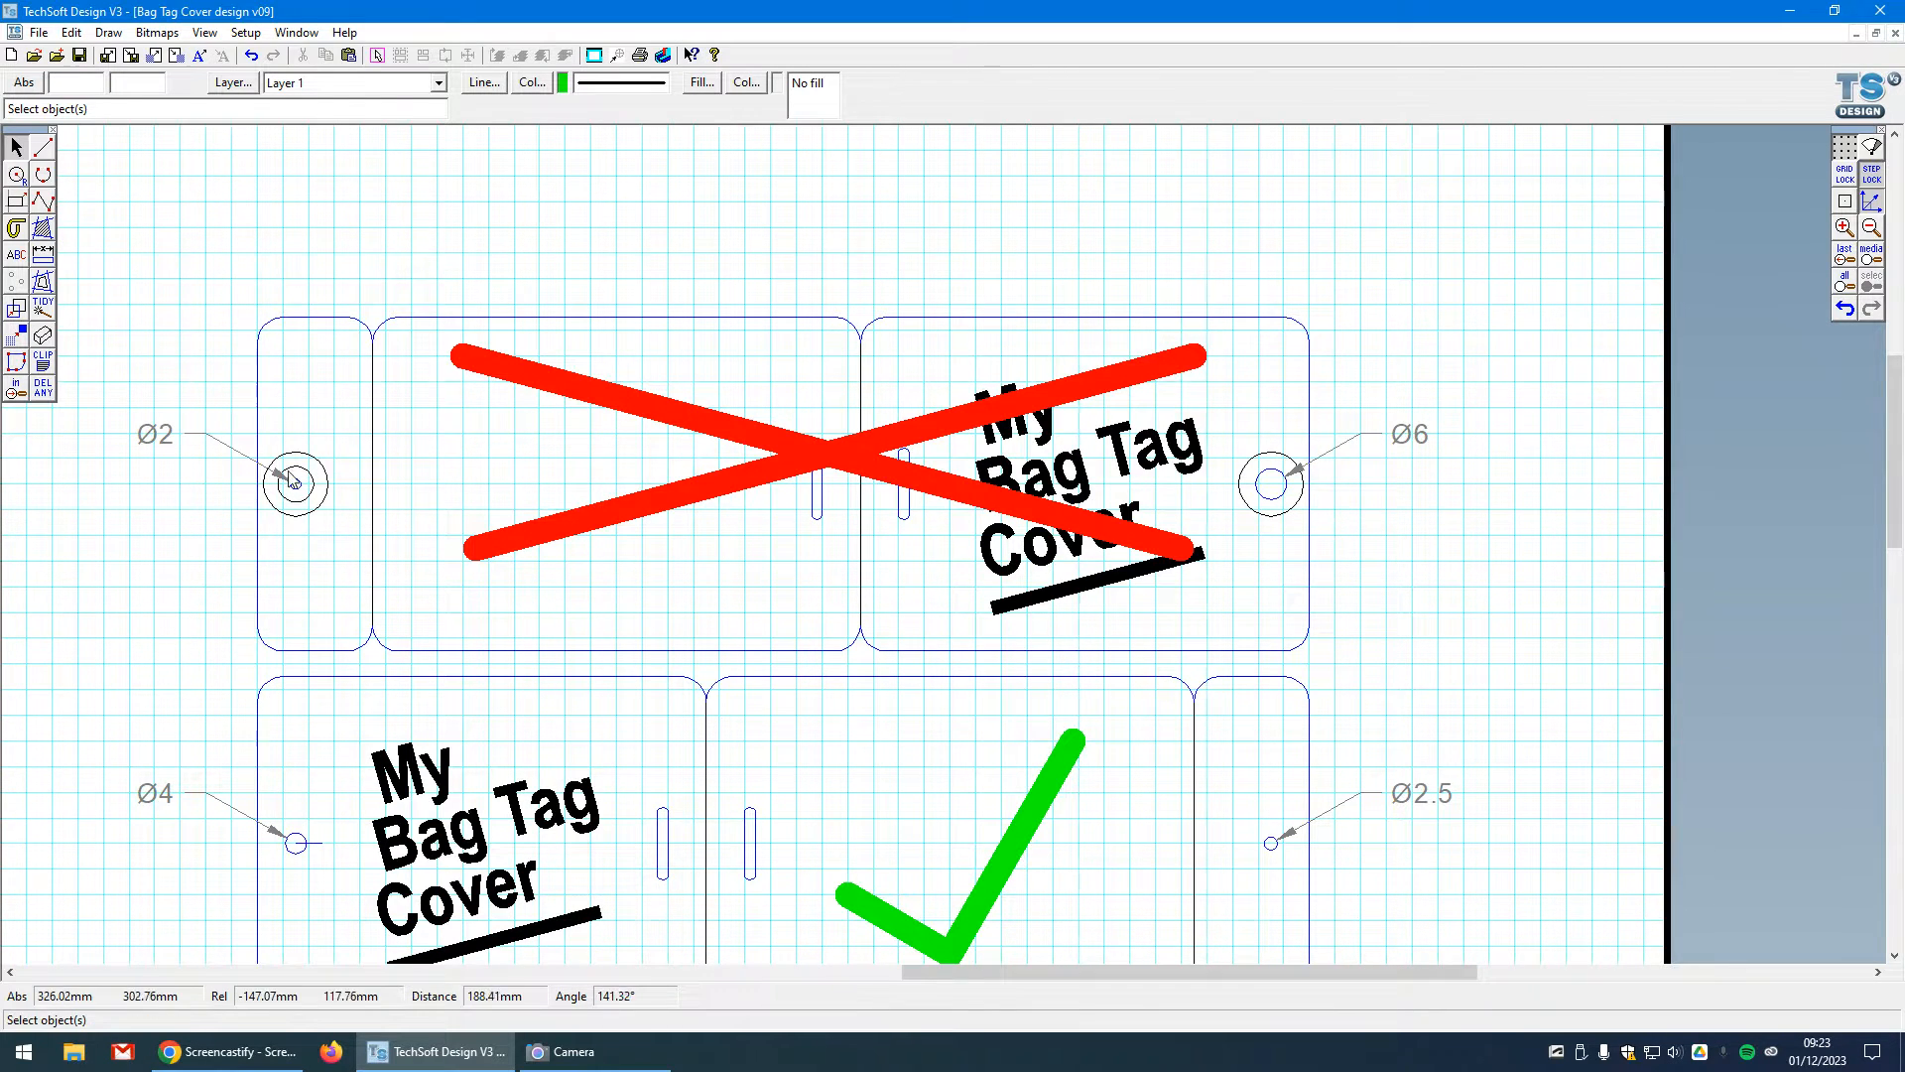
- Ungroup the crossed-out cover layout and delete the middle circle around its Ø2 hole
left_click(307, 507)
scroll(307, 507, "up", 2)
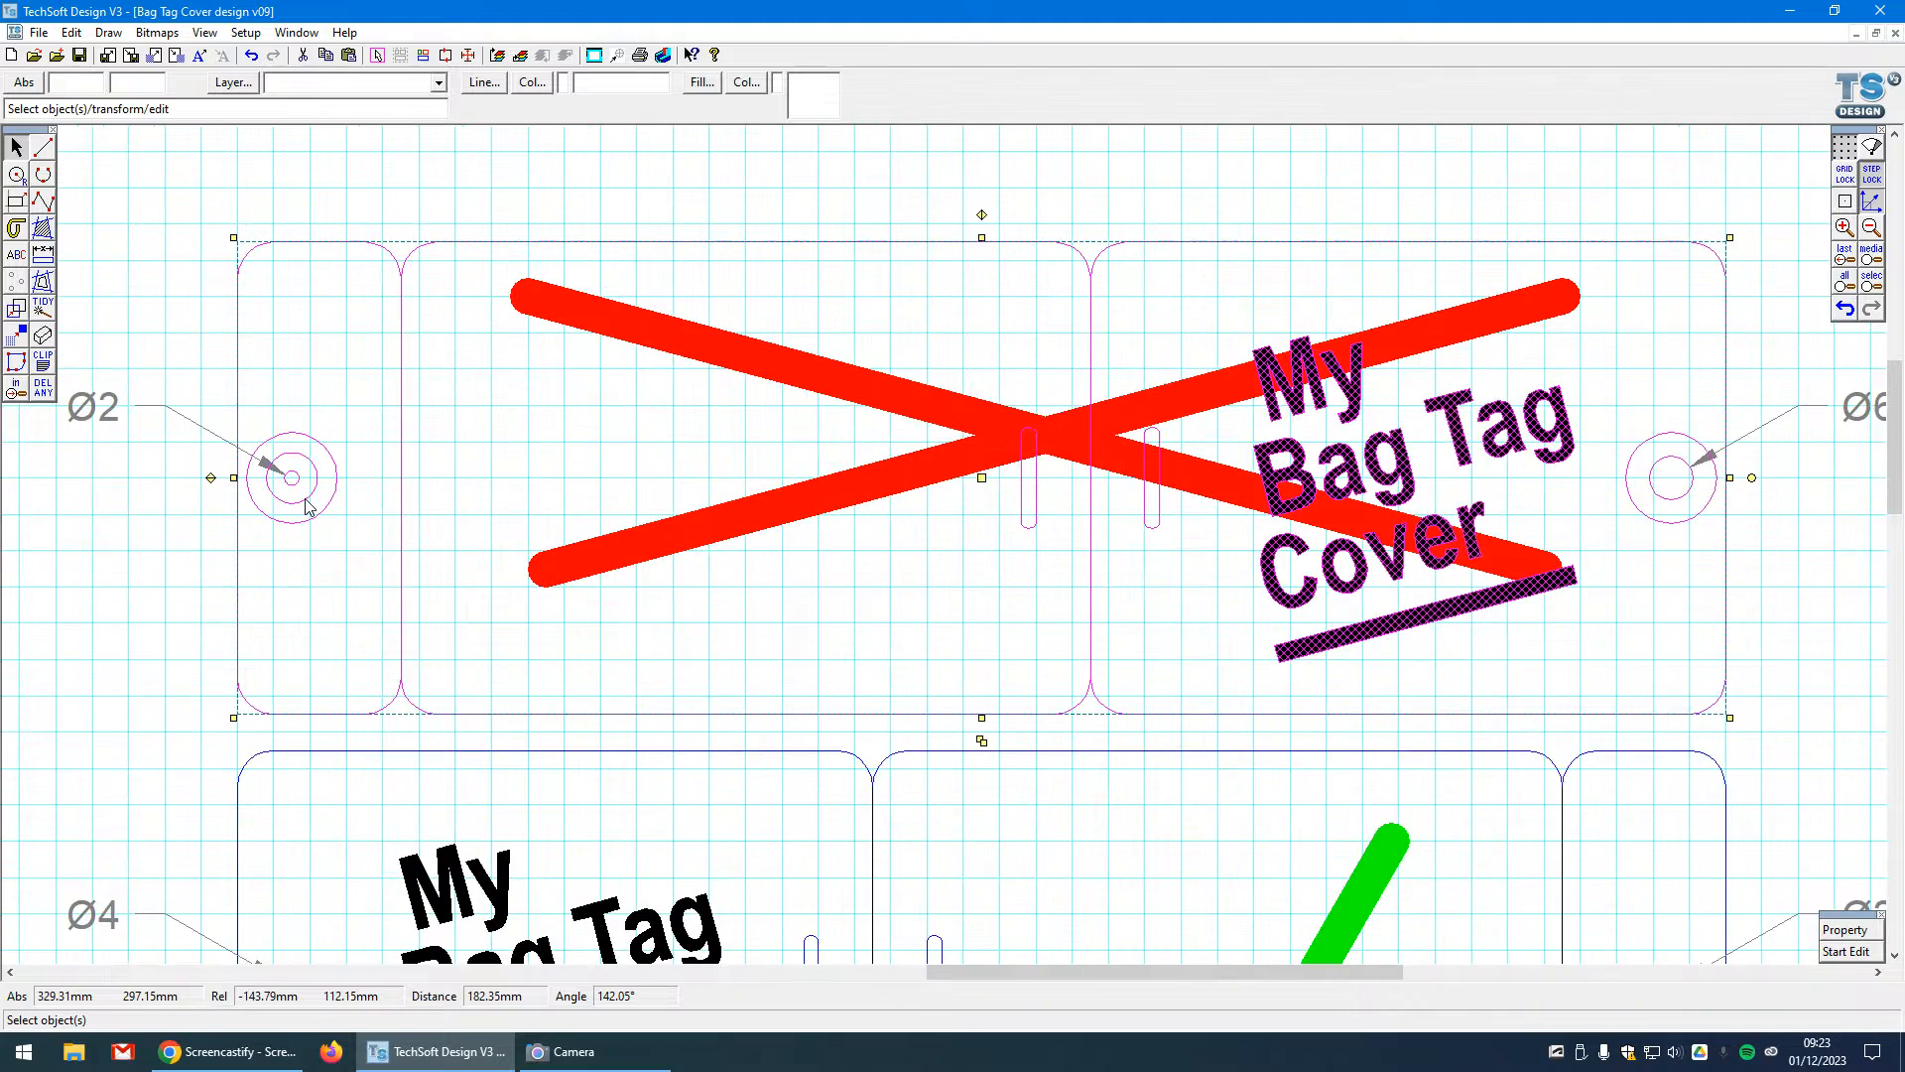
key("ctrl+u")
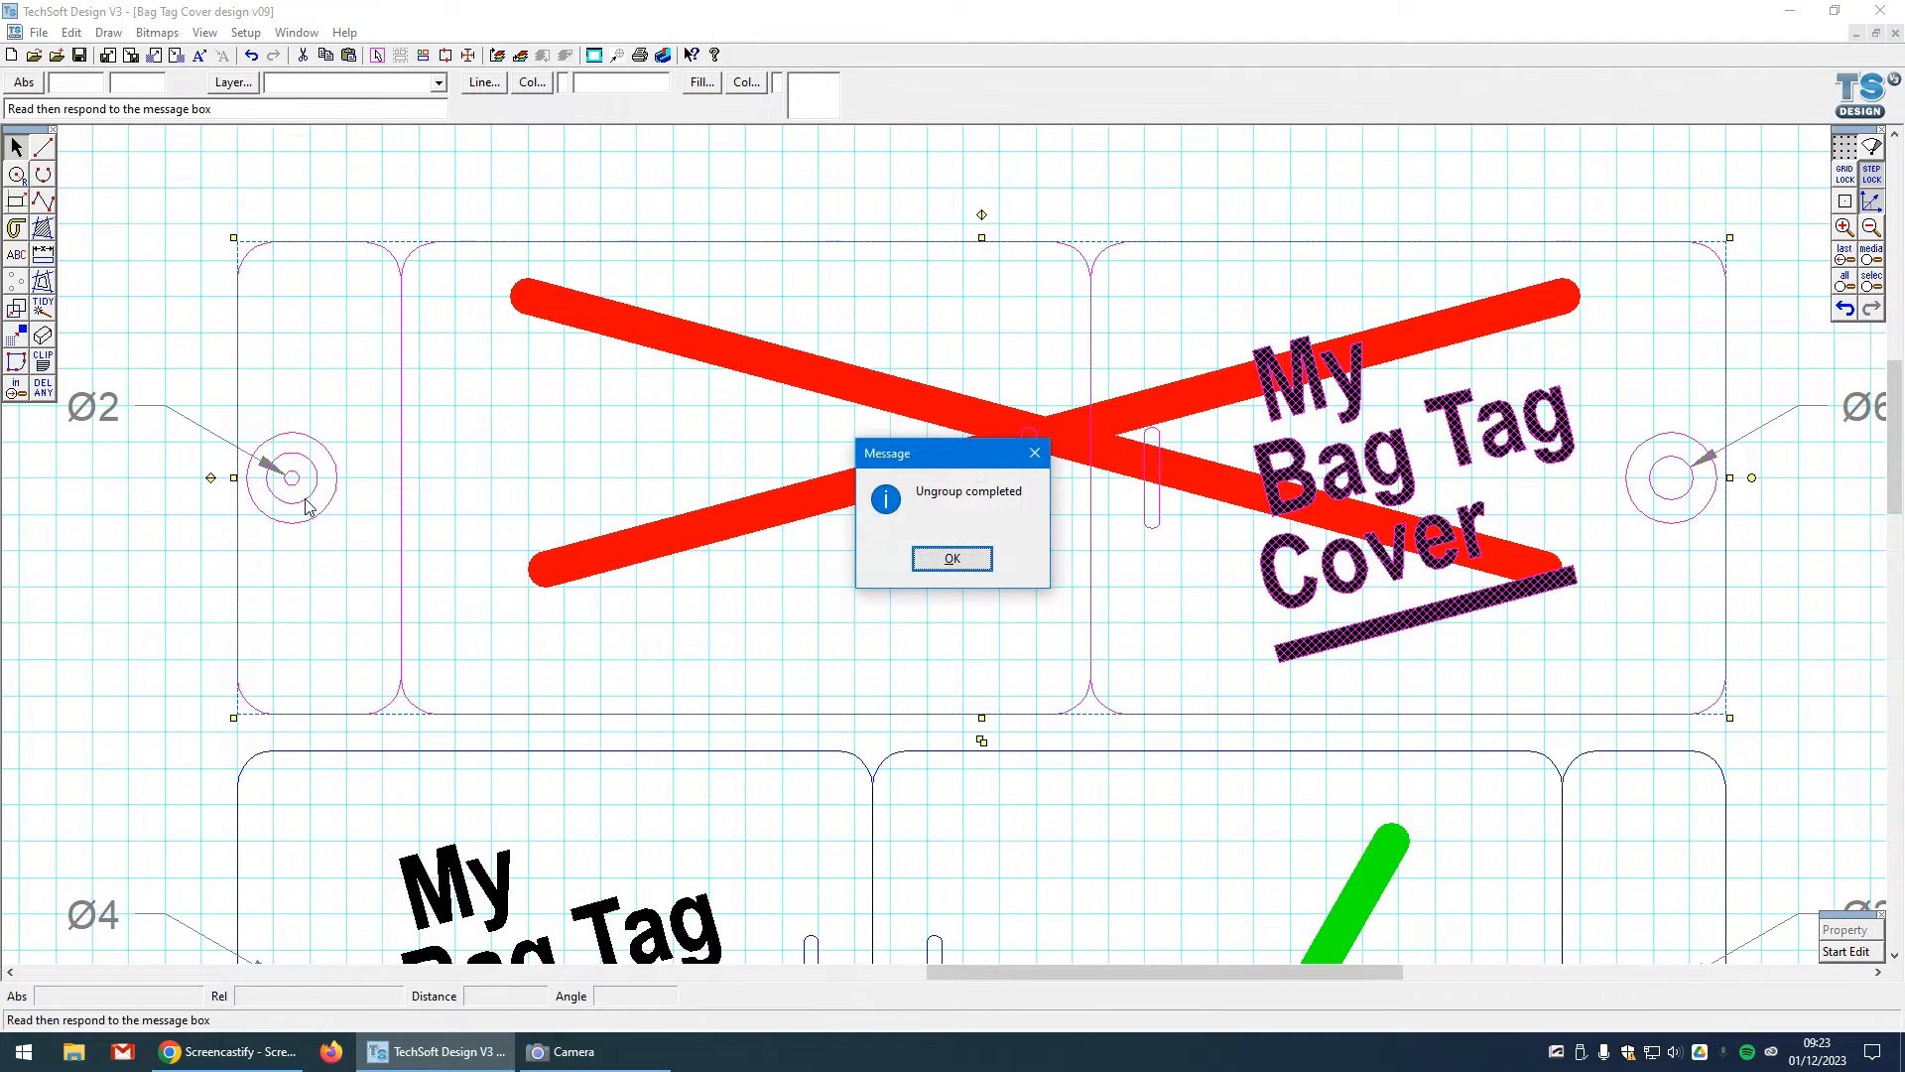
key("Return")
left_click(461, 484)
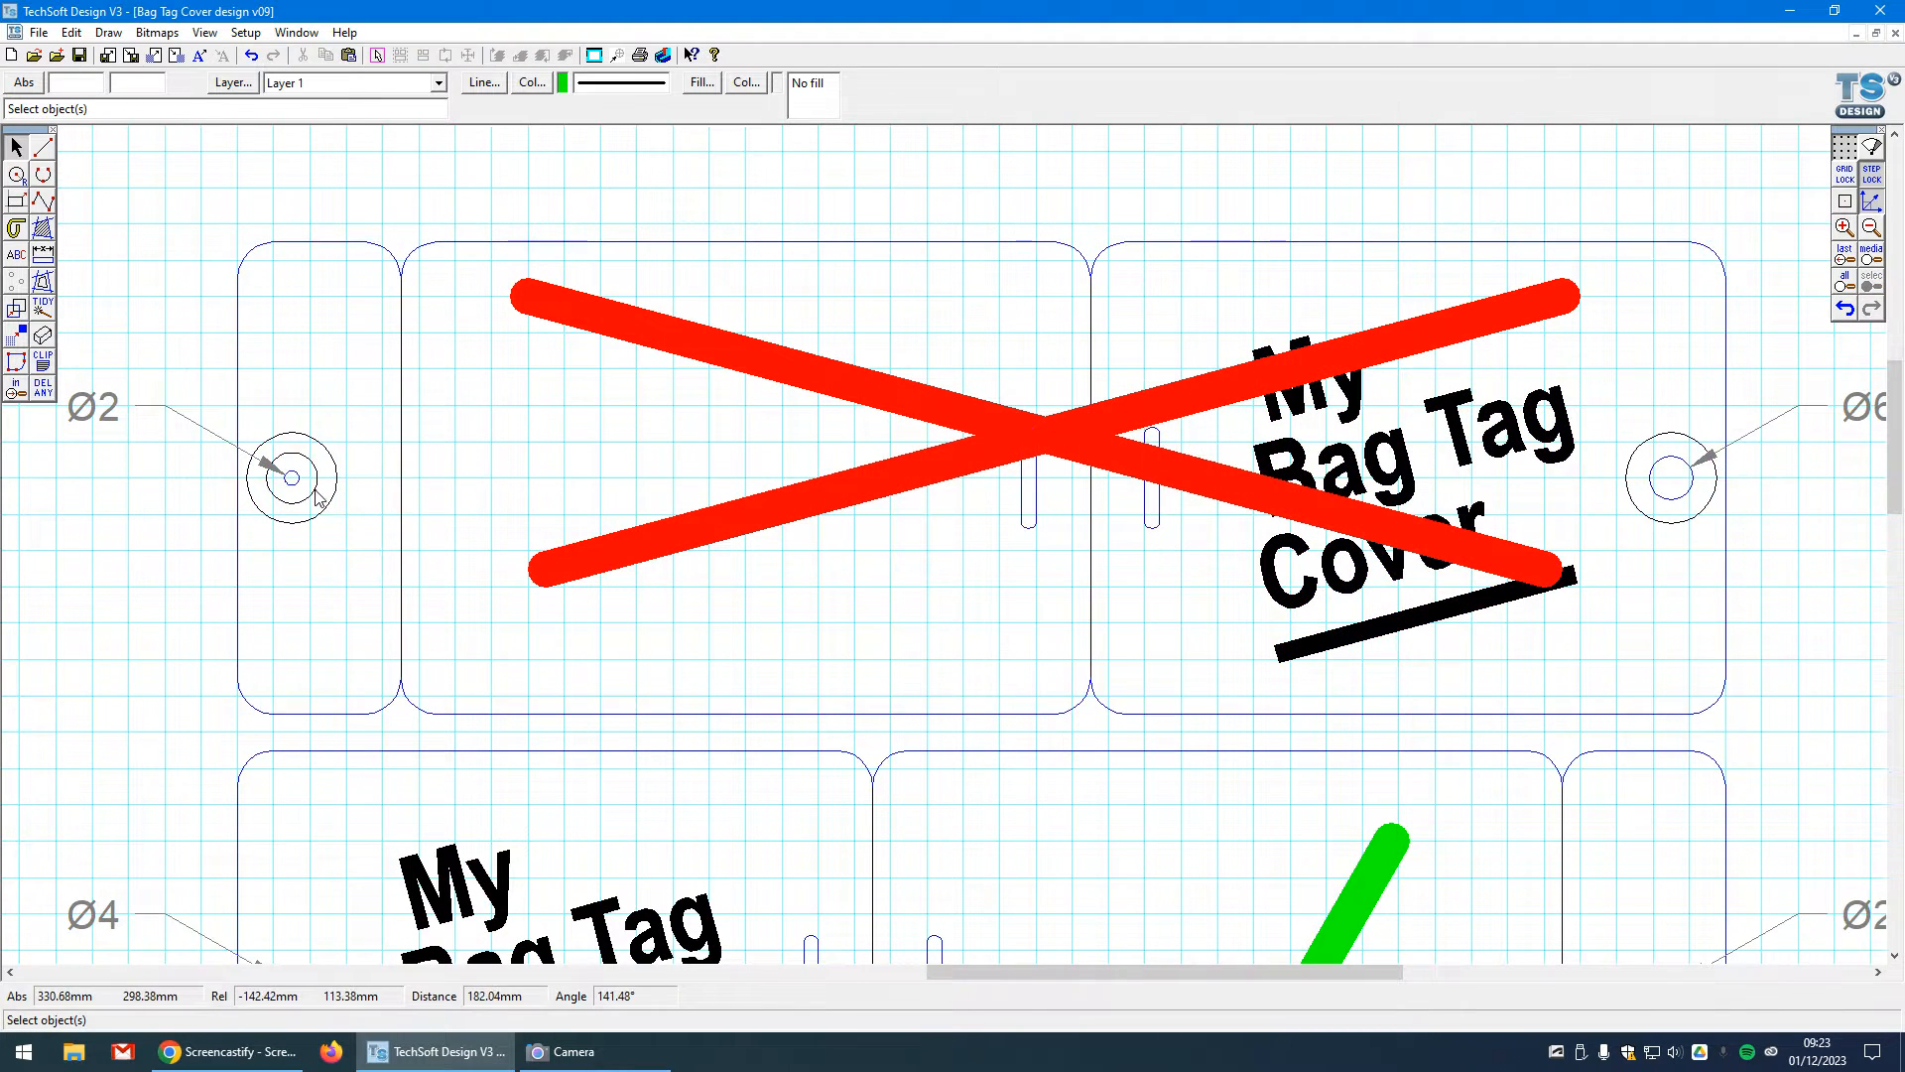
left_click(318, 497)
left_click(360, 526)
scroll(337, 523, "down", 1)
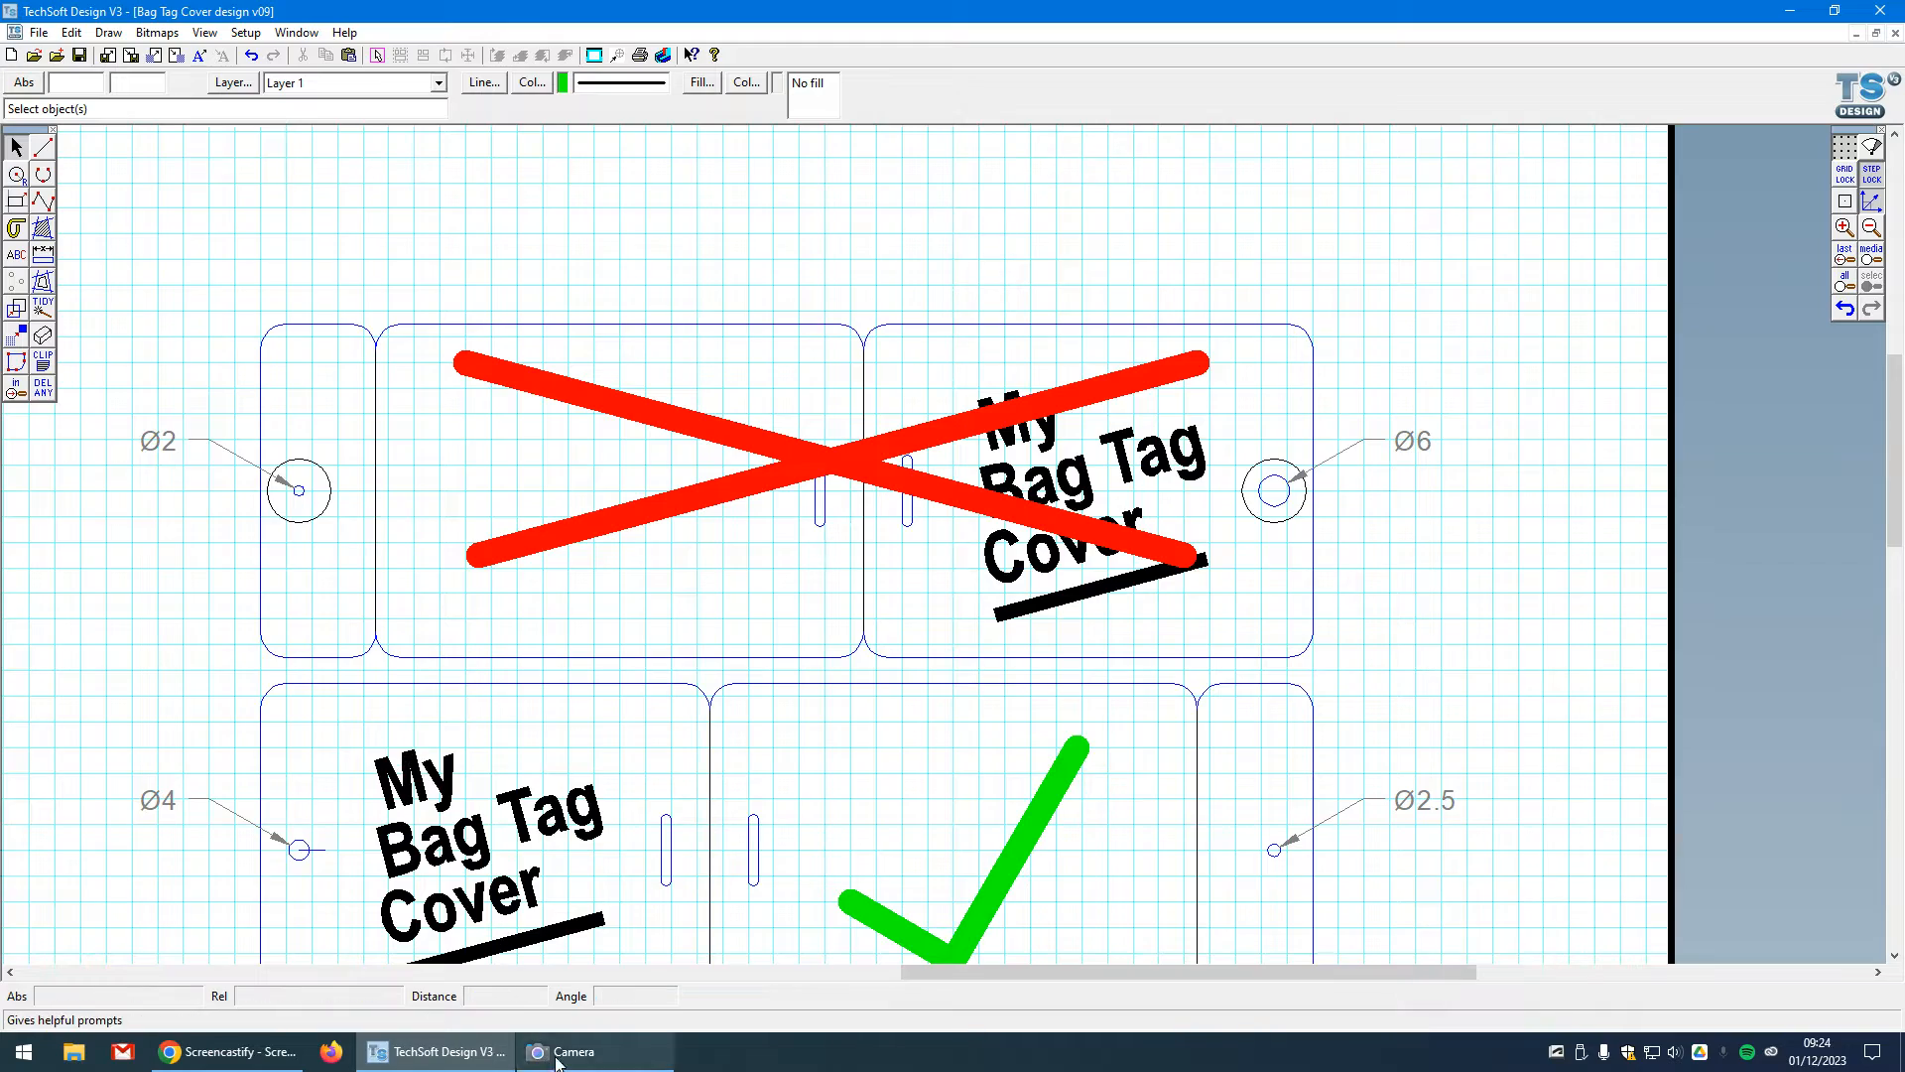
- Switch to the Camera app to compare the physical fastener parts with the hole layout
left_click(586, 1051)
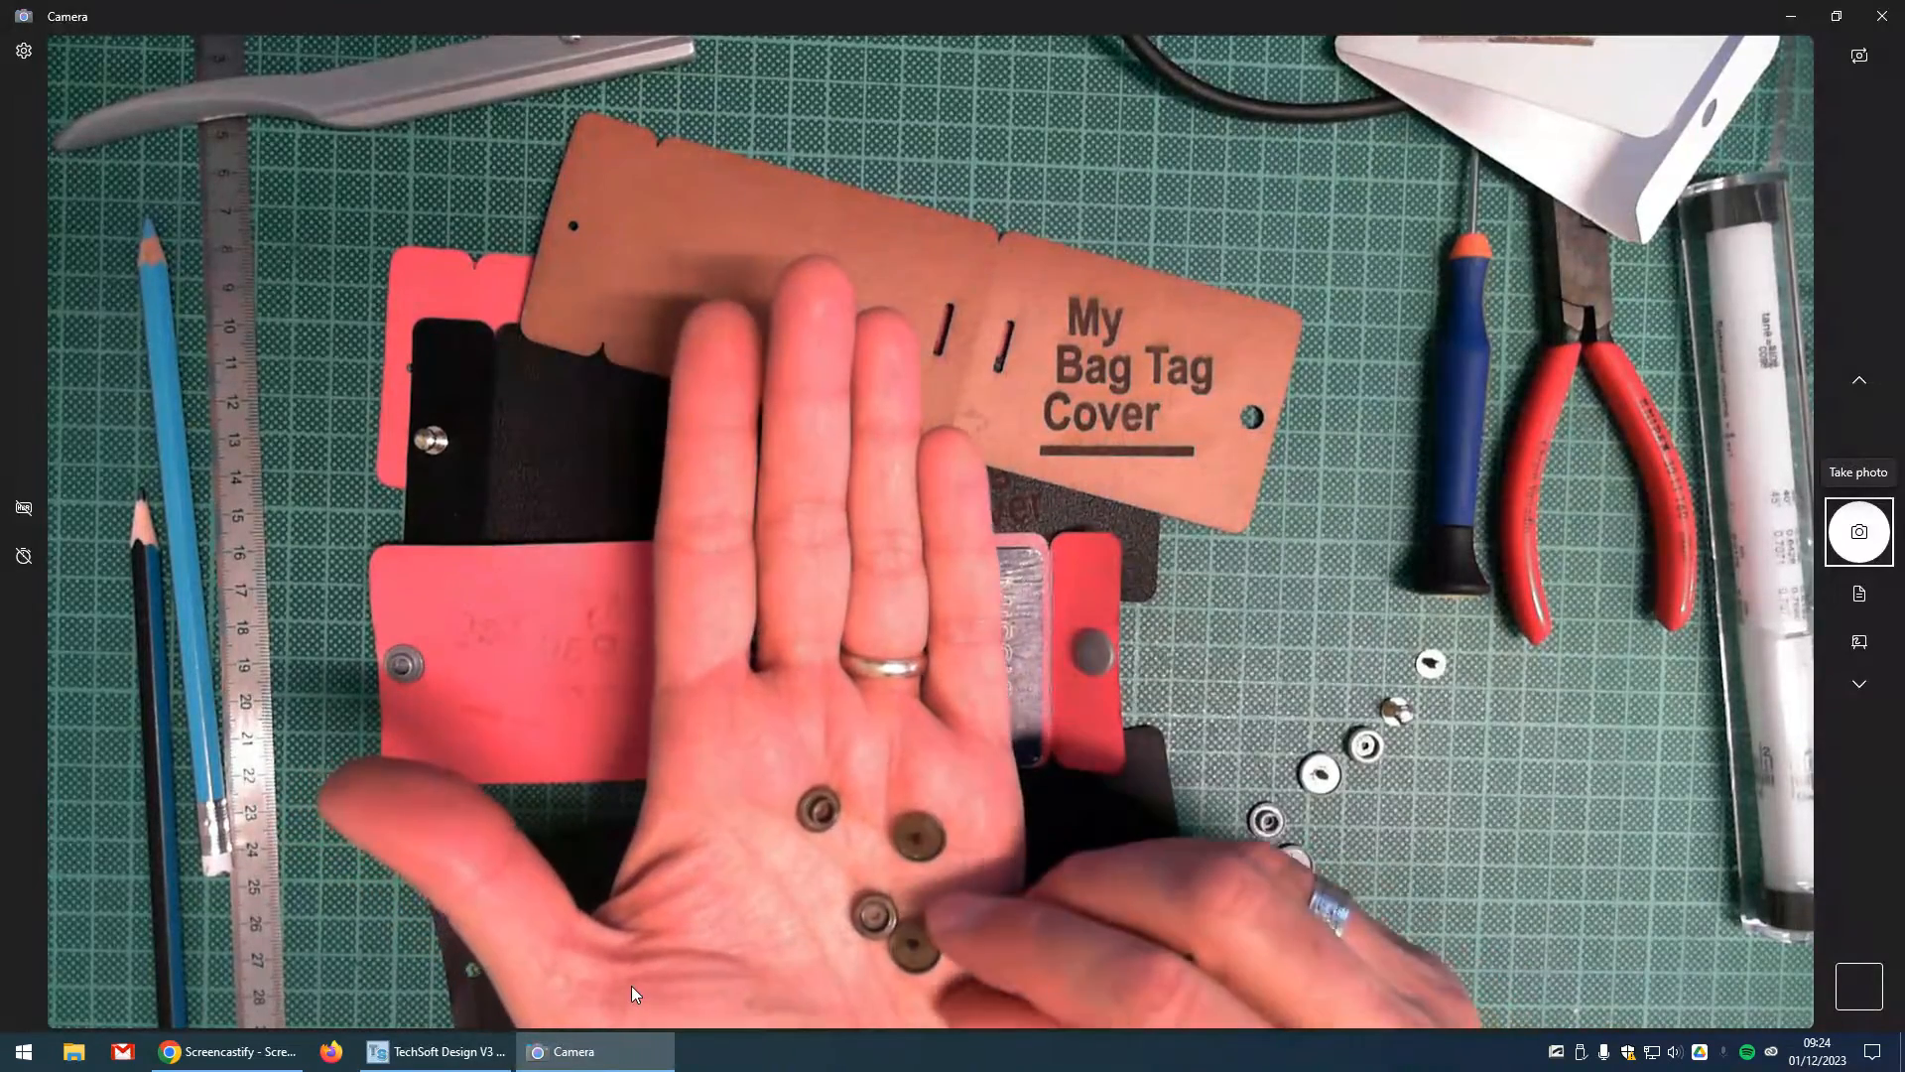